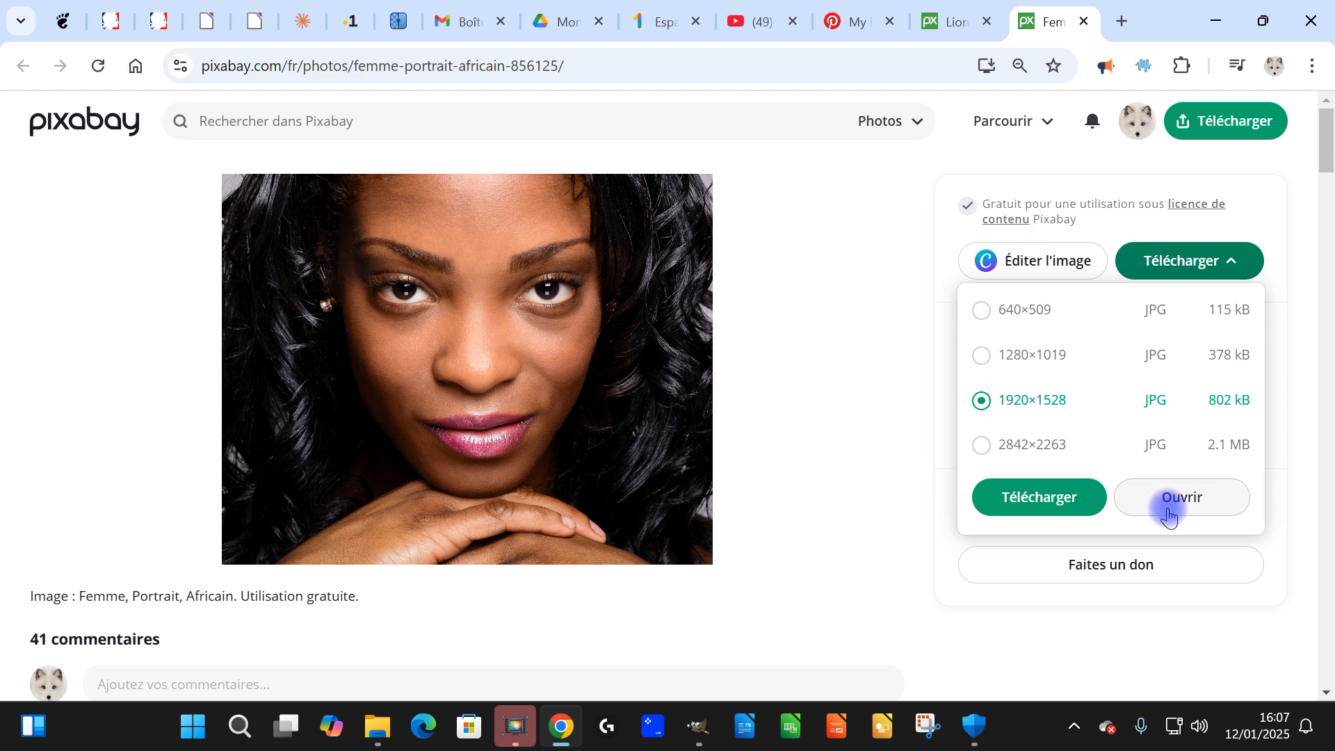
Open the woman's portrait at 1920×1528 on its own page and copy the image
{"action": "left_click", "coordinate": [1203, 495]}
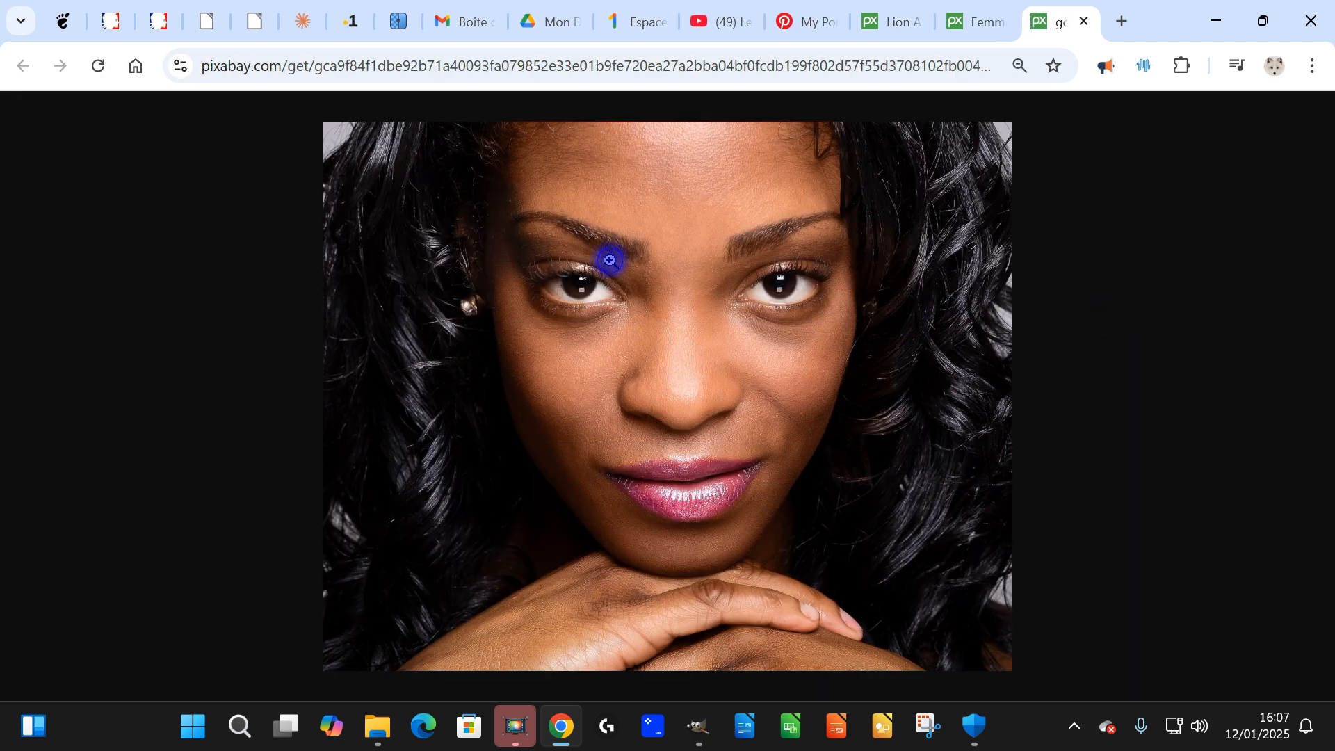
{"action": "right_click", "coordinate": [611, 261]}
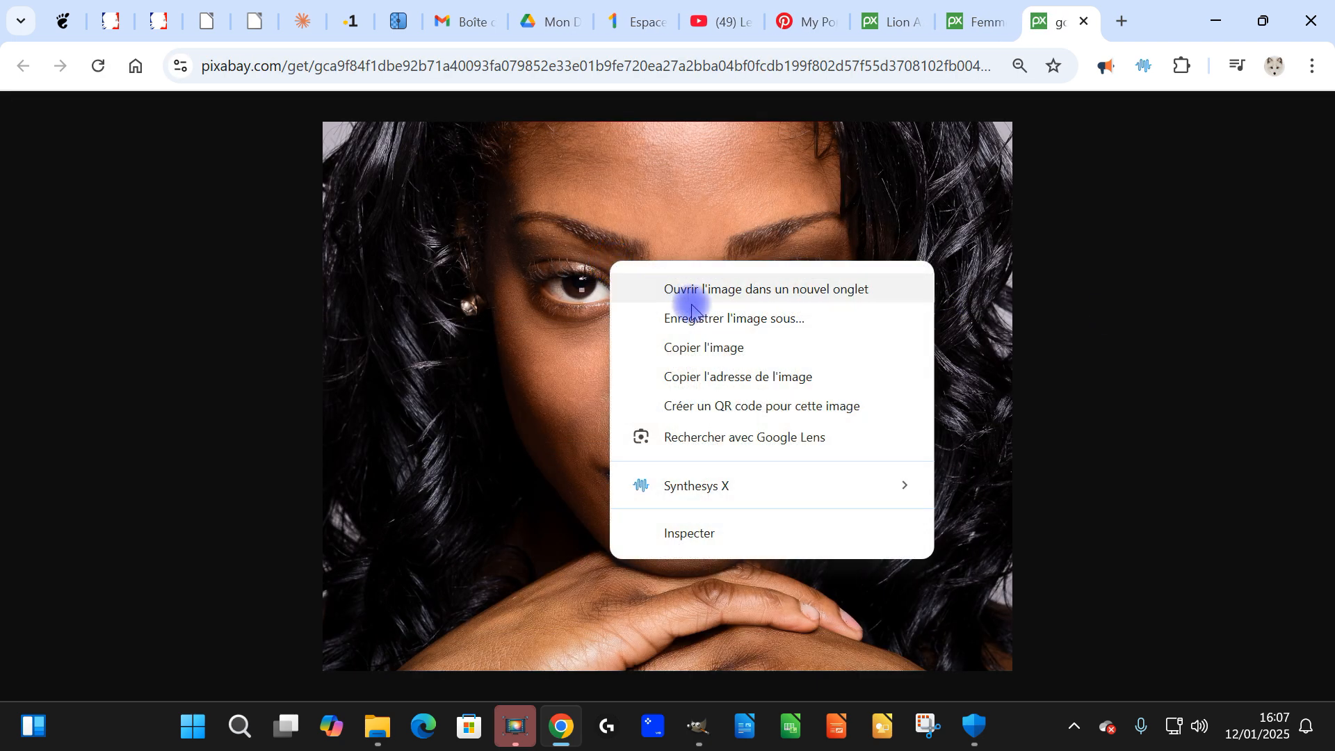
{"action": "left_click", "coordinate": [772, 348]}
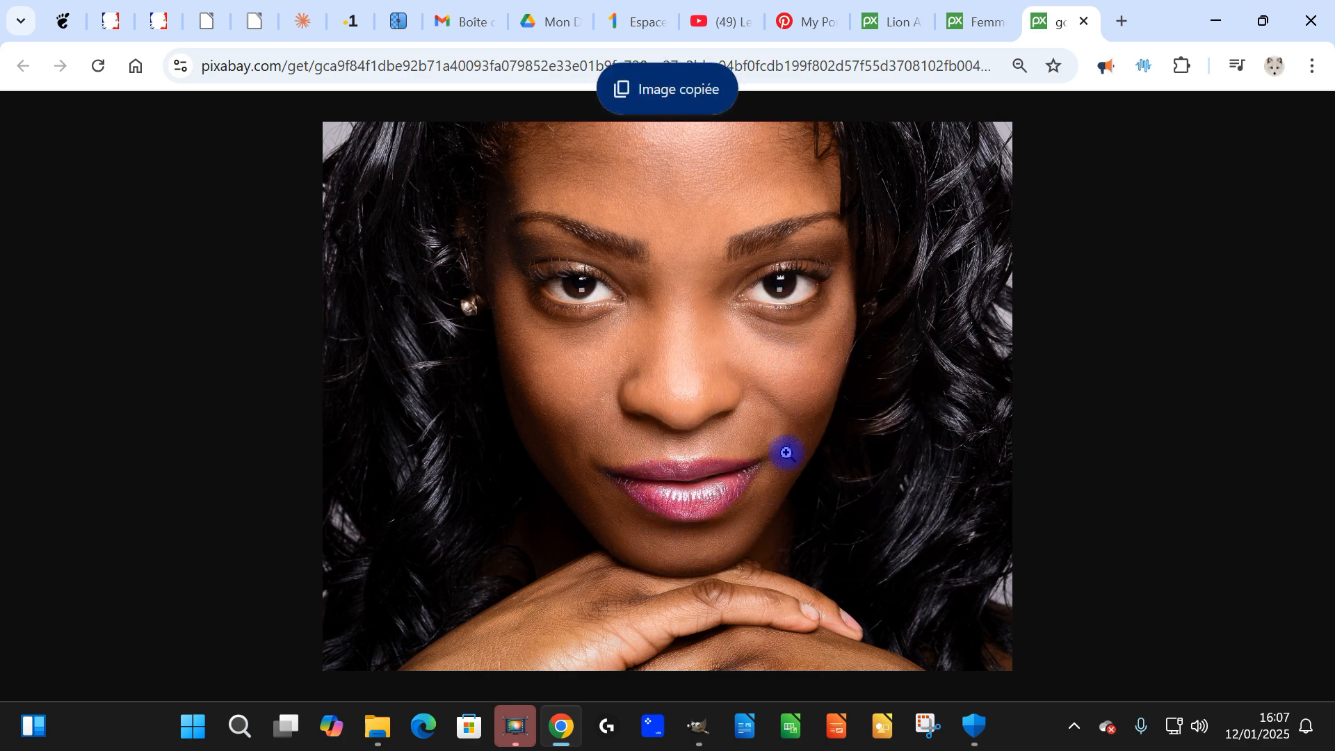
Switch to GIMP and paste the copied portrait as a new image
{"action": "left_click", "coordinate": [697, 739]}
{"action": "left_click", "coordinate": [70, 36]}
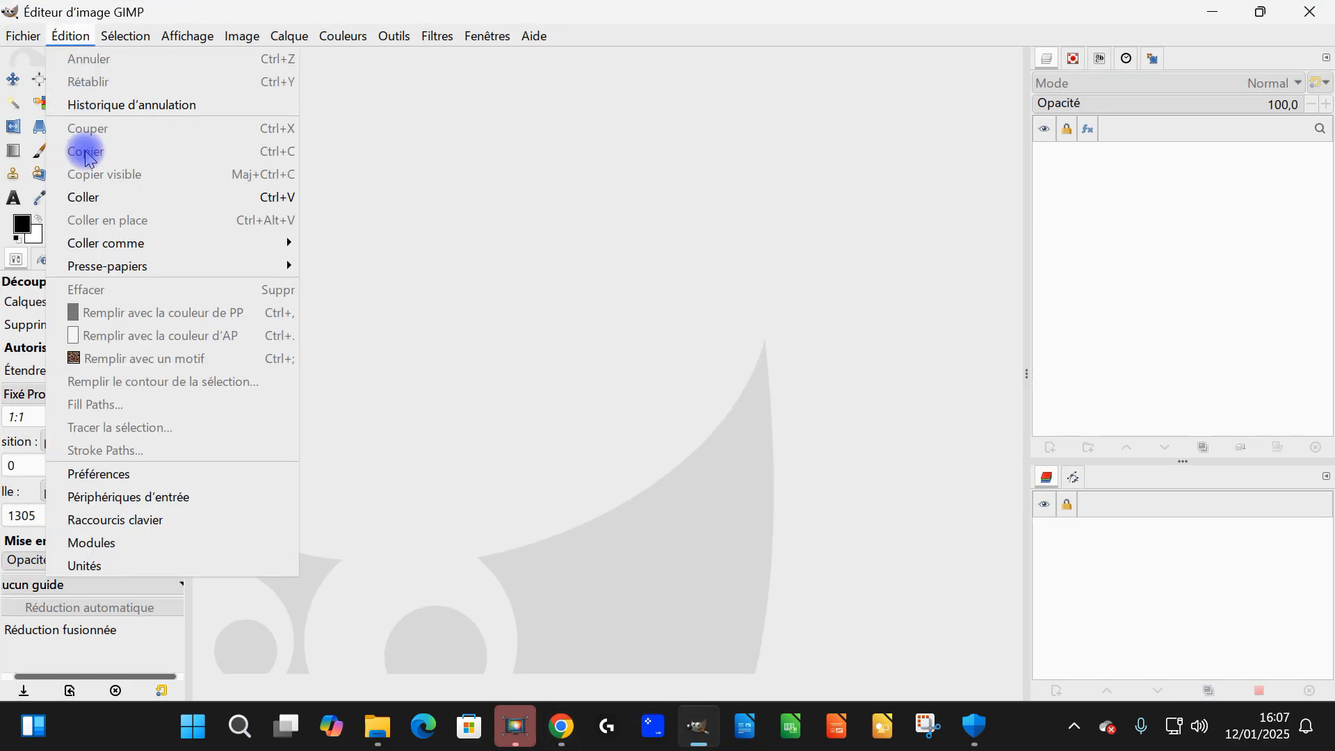
{"action": "left_click", "coordinate": [88, 198]}
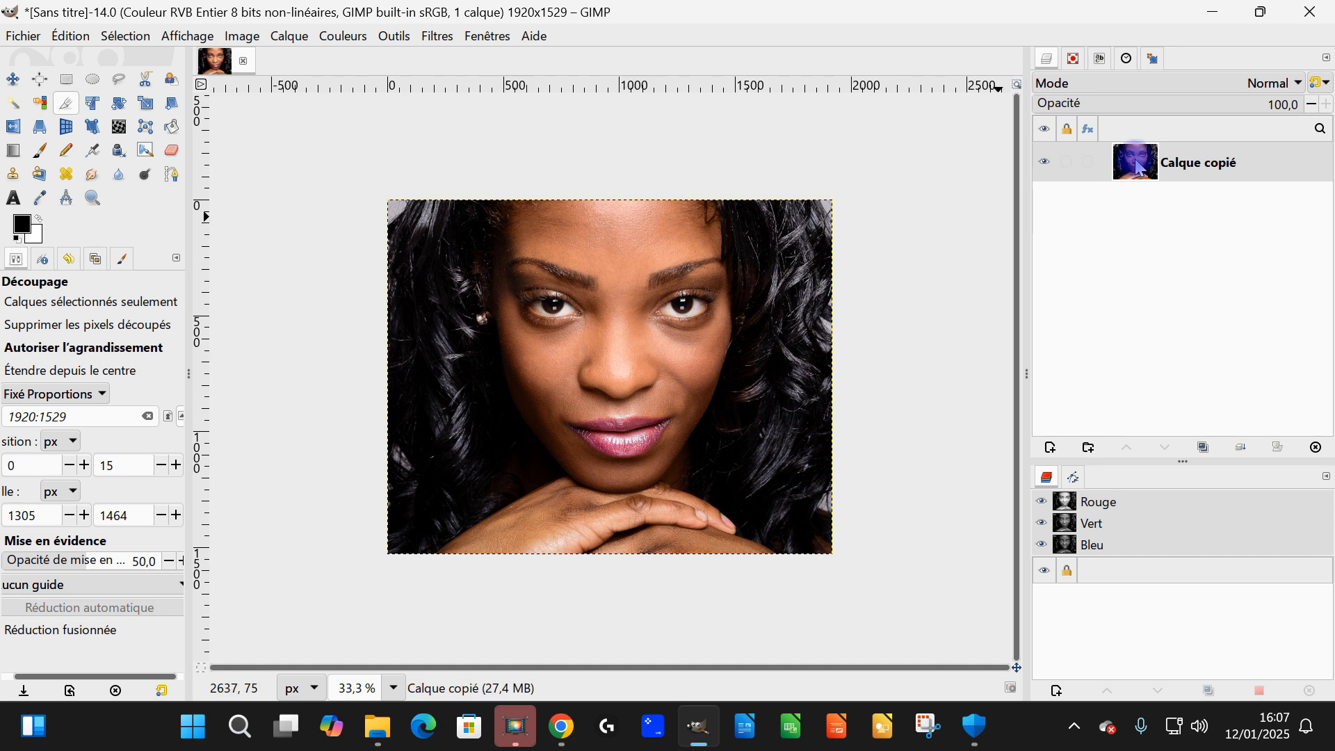
Rename the portrait's layer as femme
{"action": "double_click", "coordinate": [1191, 166]}
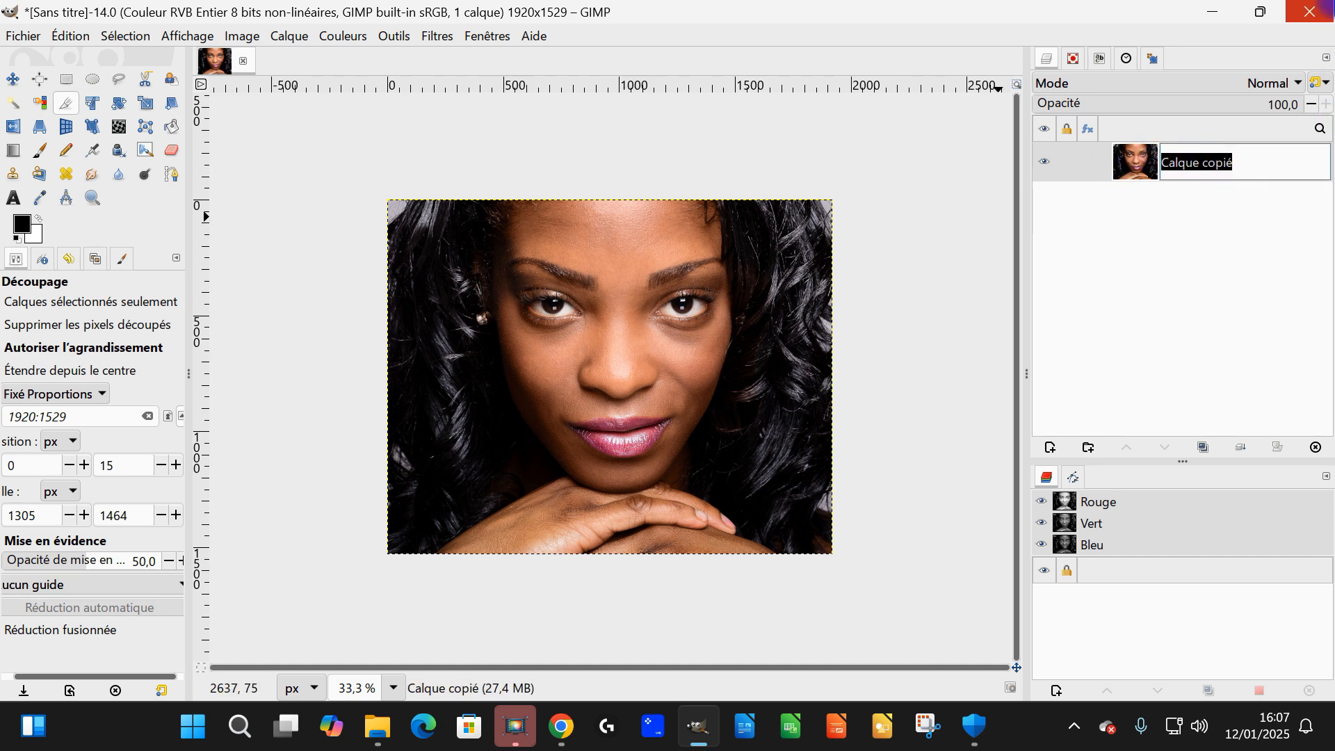
{"action": "type", "text": "FEMME"}
{"action": "key", "text": "BackSpace"}
{"action": "key", "text": "BackSpace"}
{"action": "key", "text": "BackSpace"}
{"action": "key", "text": "BackSpace"}
{"action": "key", "text": "BackSpace"}
{"action": "left_click", "coordinate": [1319, 128]}
{"action": "type", "text": "femme"}
{"action": "key", "text": "Return"}
Save the image as femme lion.xcf in the janvier folder, replacing the existing file
{"action": "key", "text": "alt+f"}
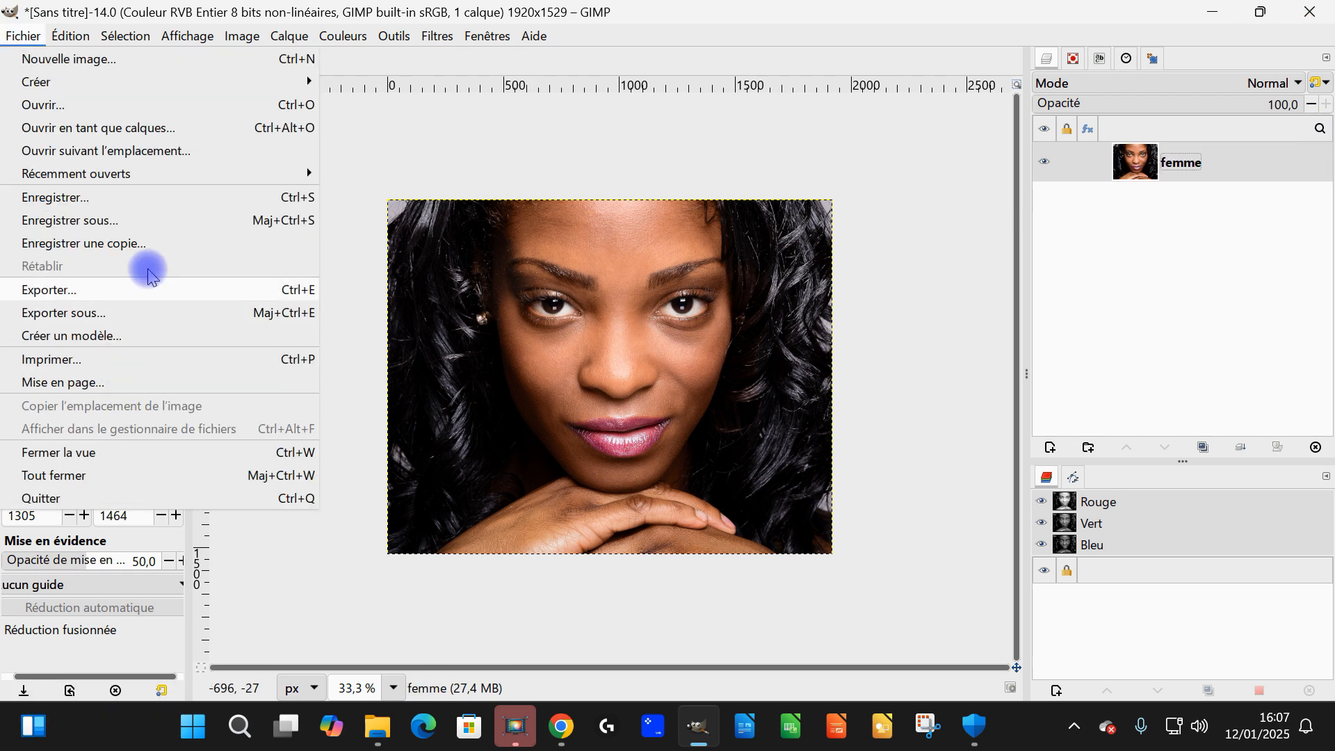
{"action": "left_click", "coordinate": [151, 227]}
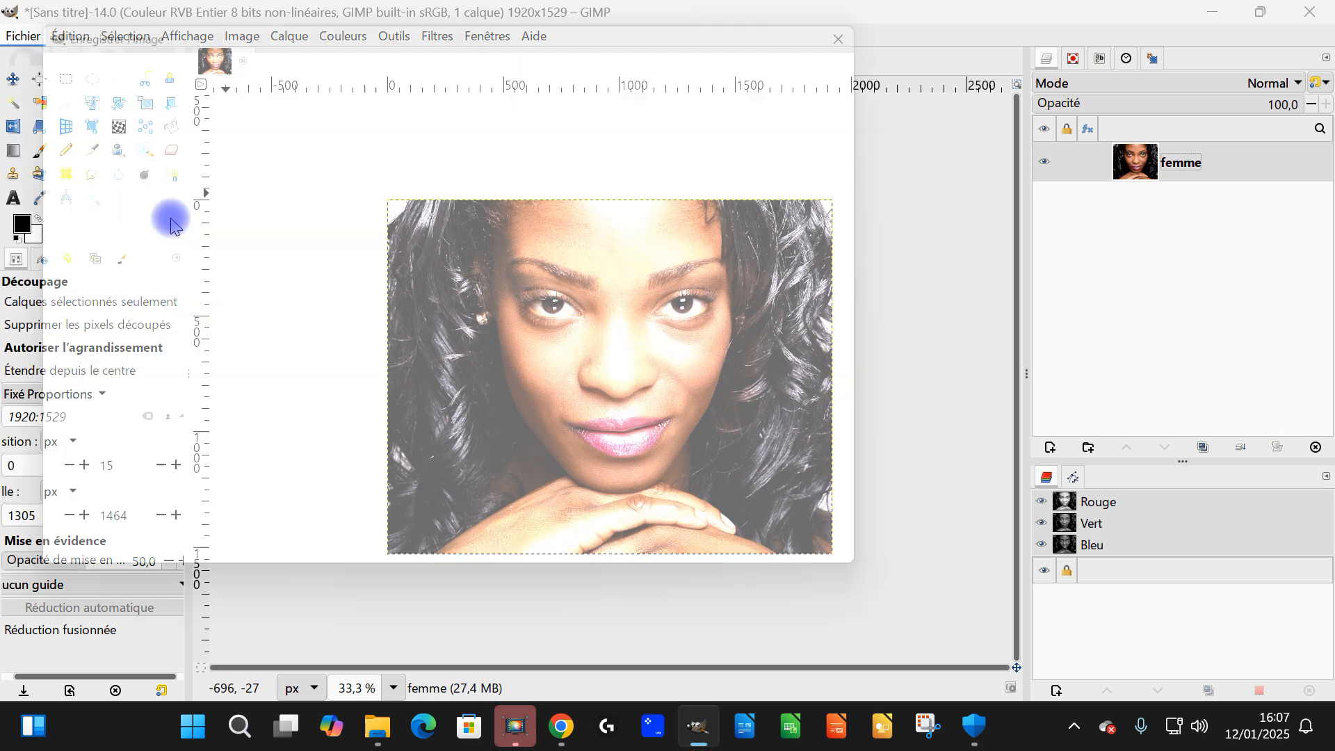
{"action": "left_click", "coordinate": [225, 292]}
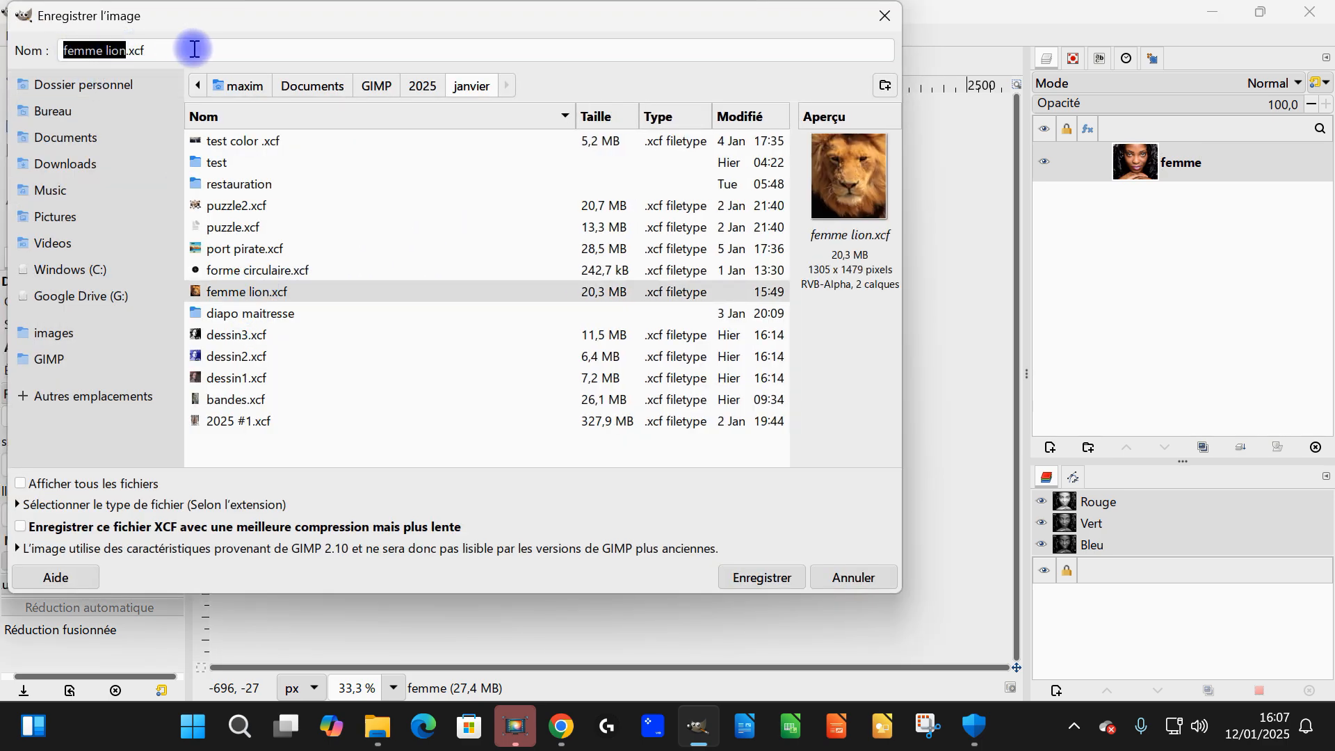
{"action": "left_click", "coordinate": [767, 576]}
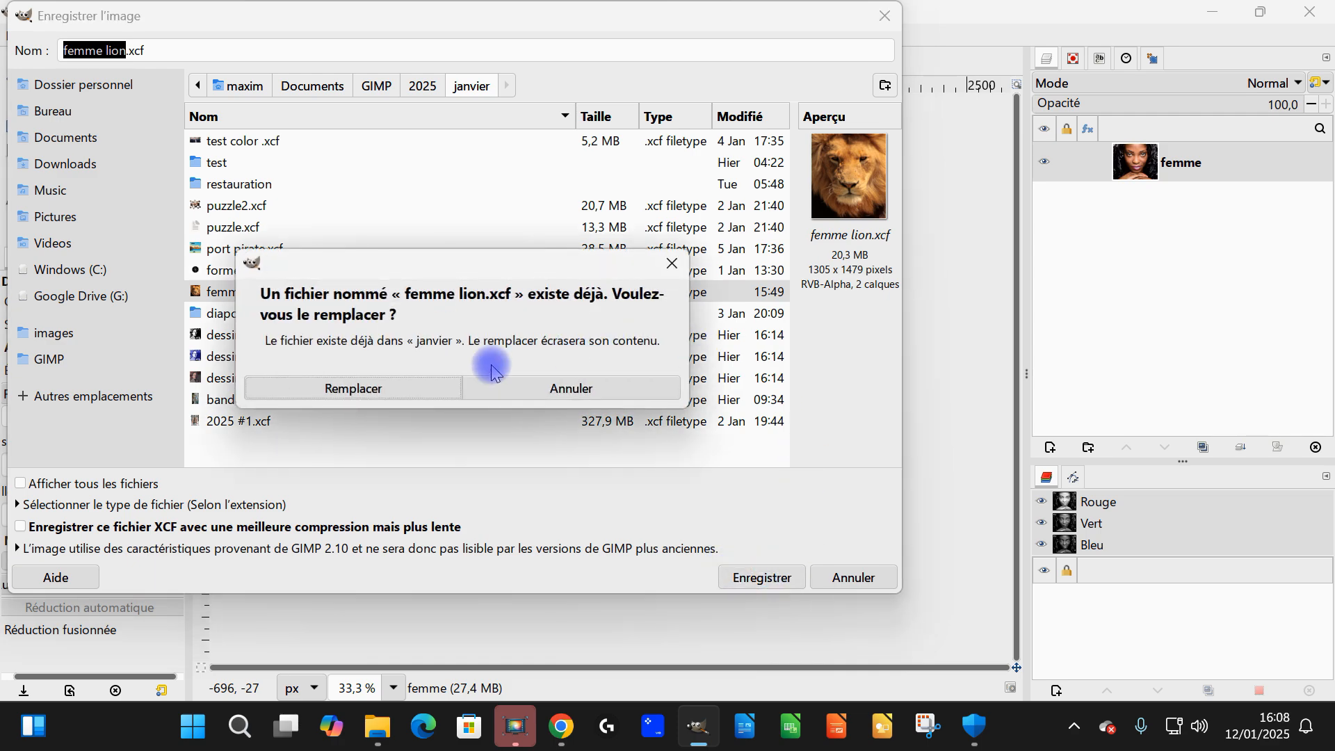
{"action": "left_click", "coordinate": [358, 388]}
Switch to the browser, open the Pixabay lion photo at 2039×2854 and copy the image
{"action": "left_click", "coordinate": [1228, 16]}
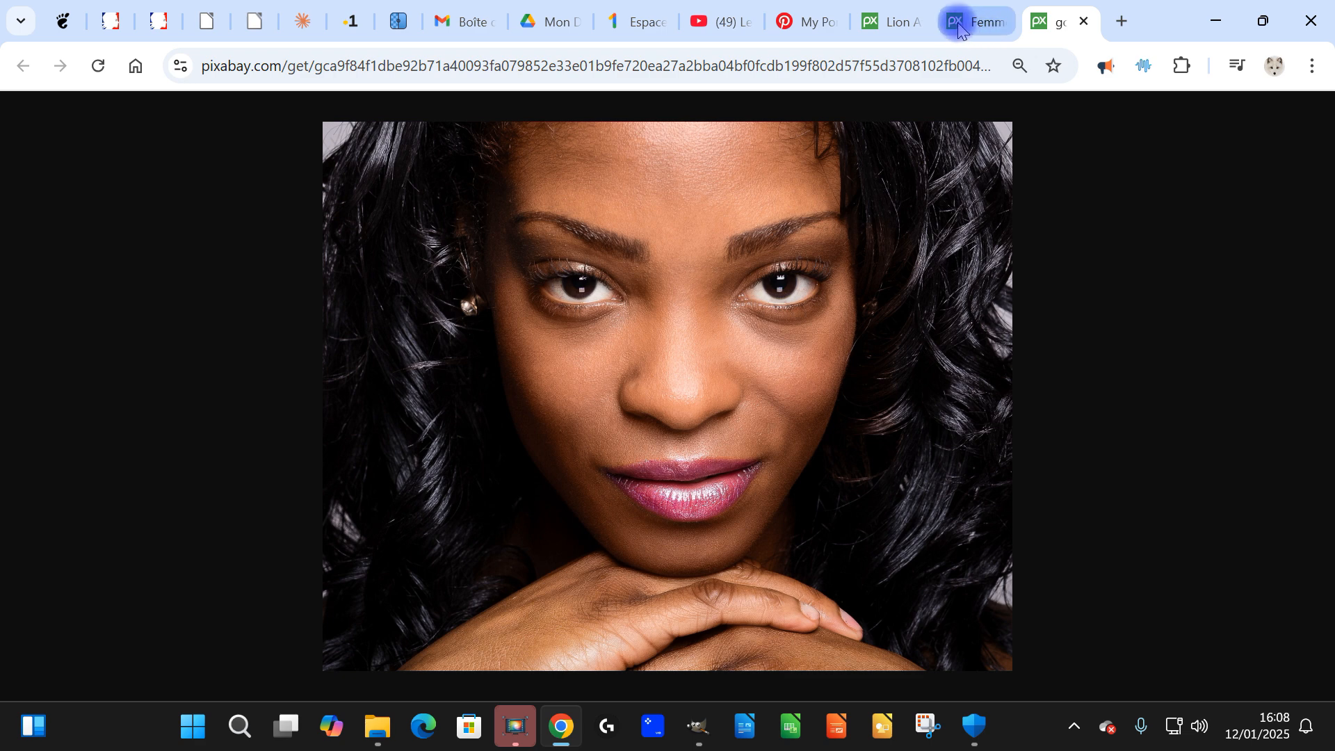
{"action": "left_click", "coordinate": [897, 27]}
{"action": "left_click", "coordinate": [964, 320]}
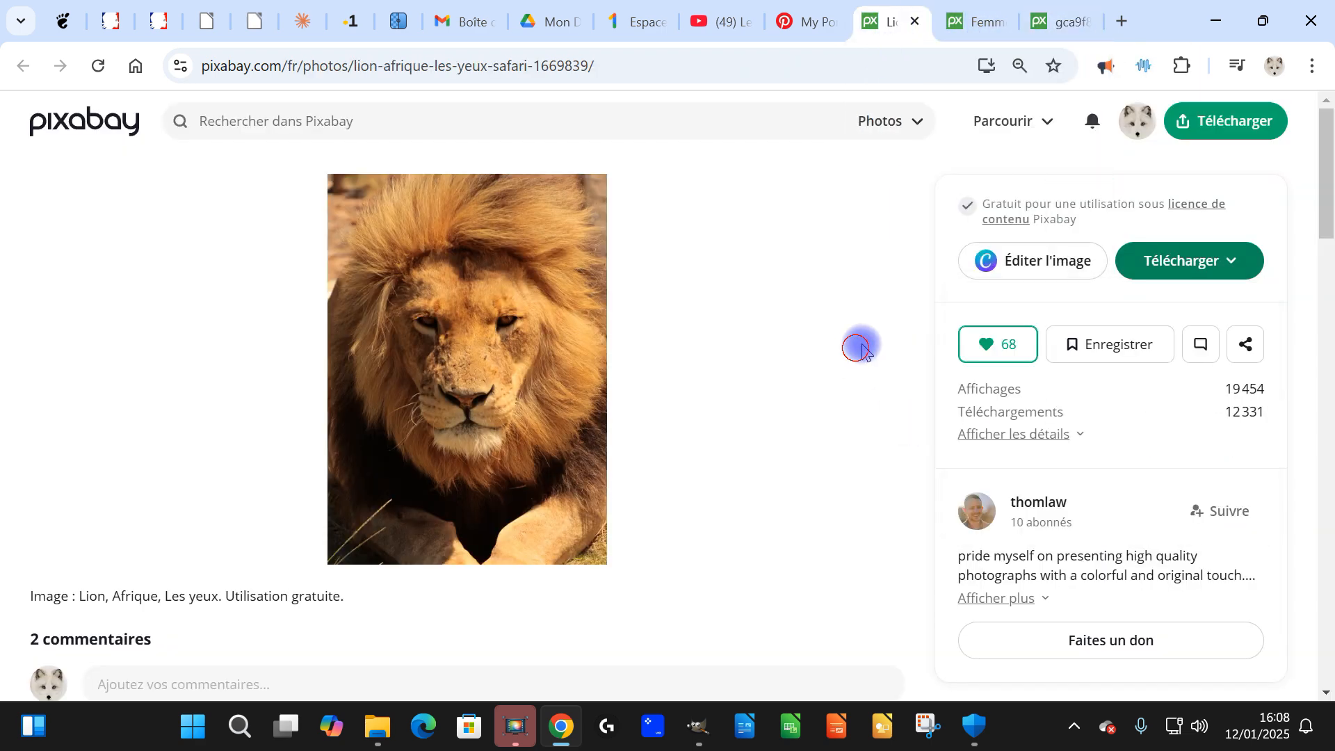
{"action": "left_click", "coordinate": [1186, 263]}
{"action": "left_click", "coordinate": [1037, 445]}
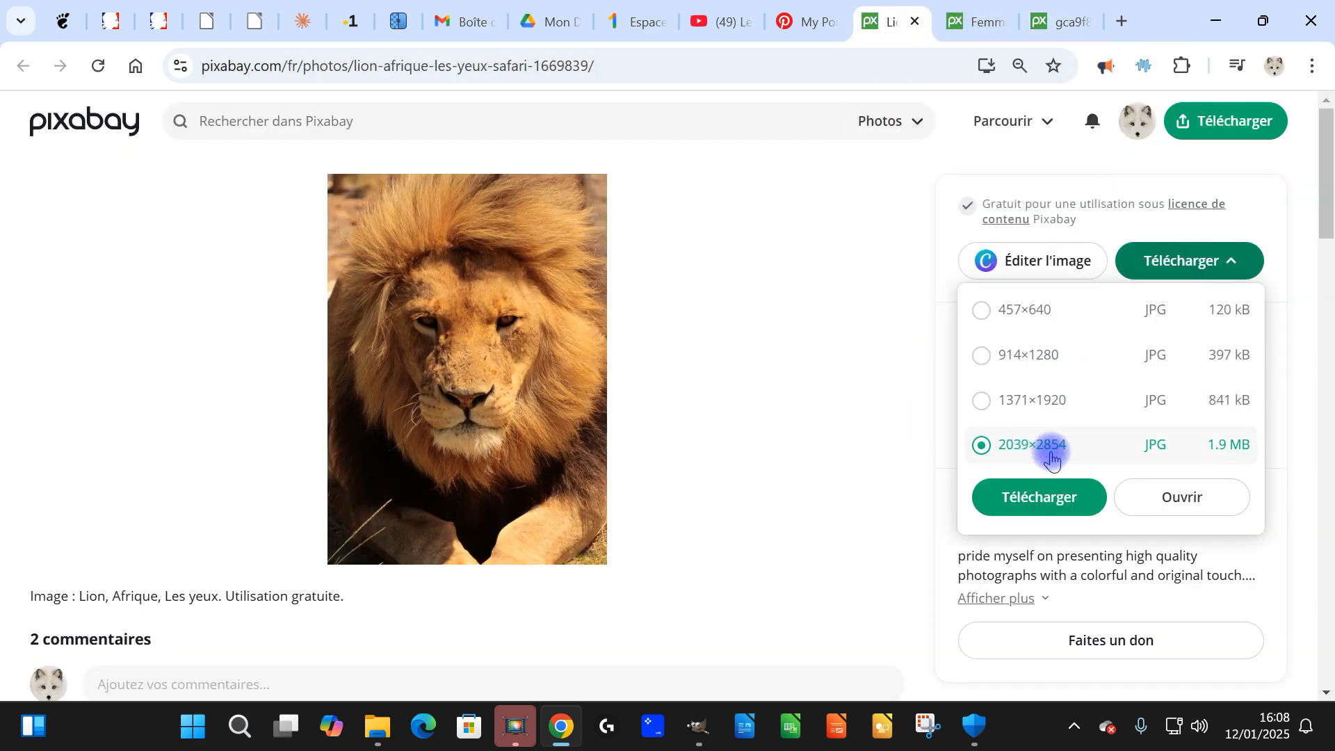
{"action": "left_click", "coordinate": [1181, 496]}
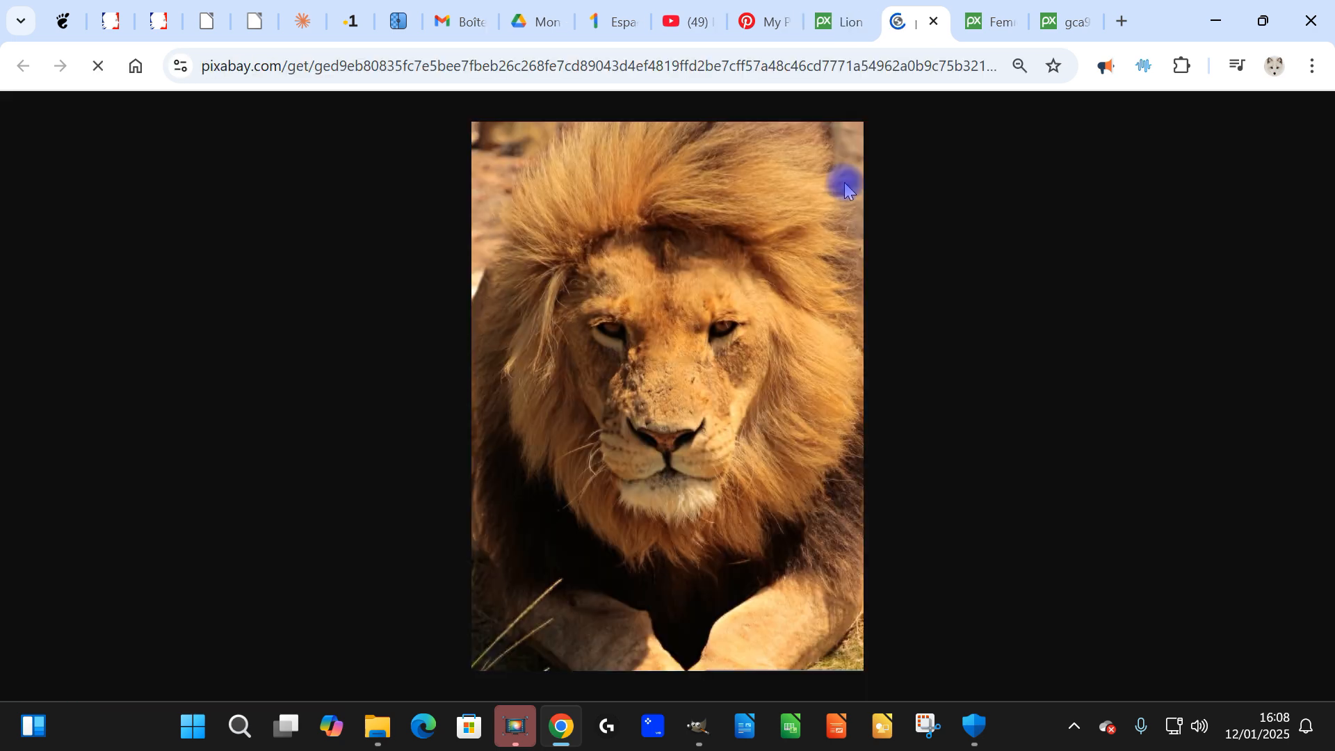
{"action": "right_click", "coordinate": [617, 226]}
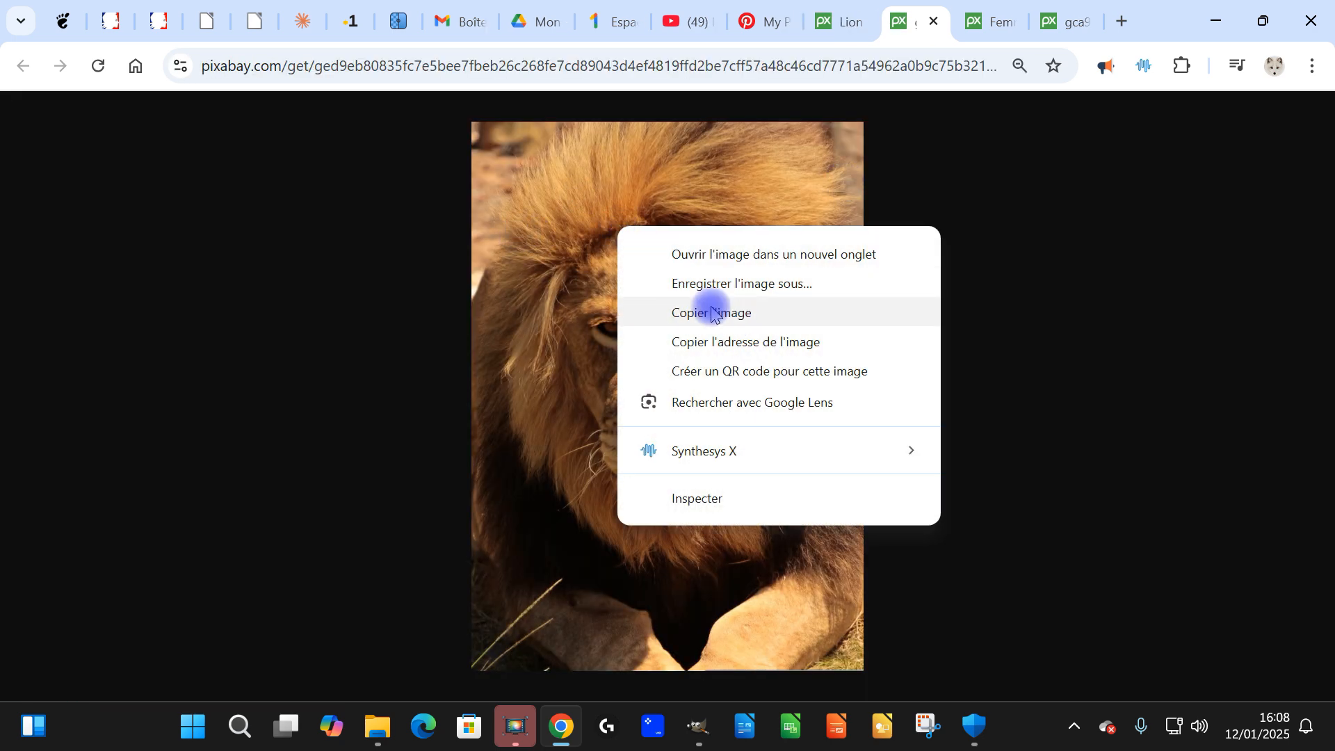
{"action": "left_click", "coordinate": [717, 319]}
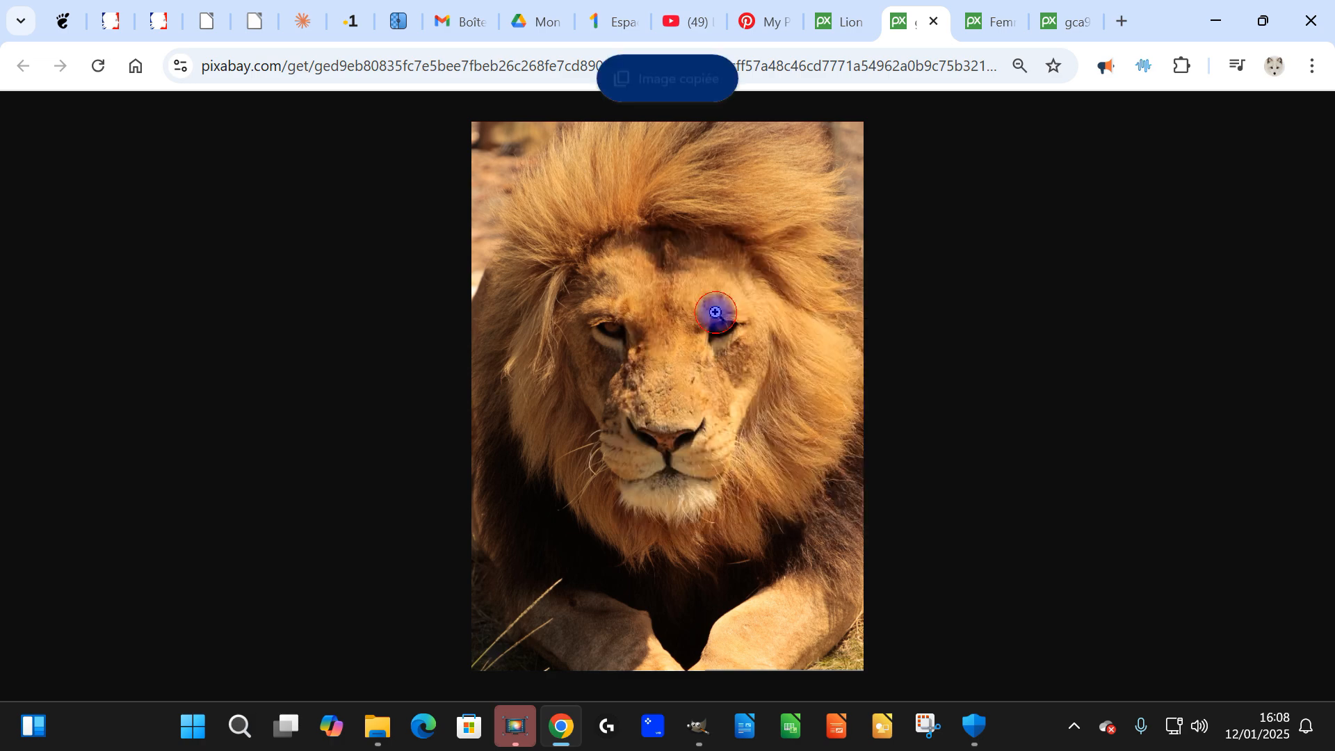
Return to GIMP, paste the lion photo as a layer above femme and rename that layer as lion
{"action": "left_click", "coordinate": [699, 731]}
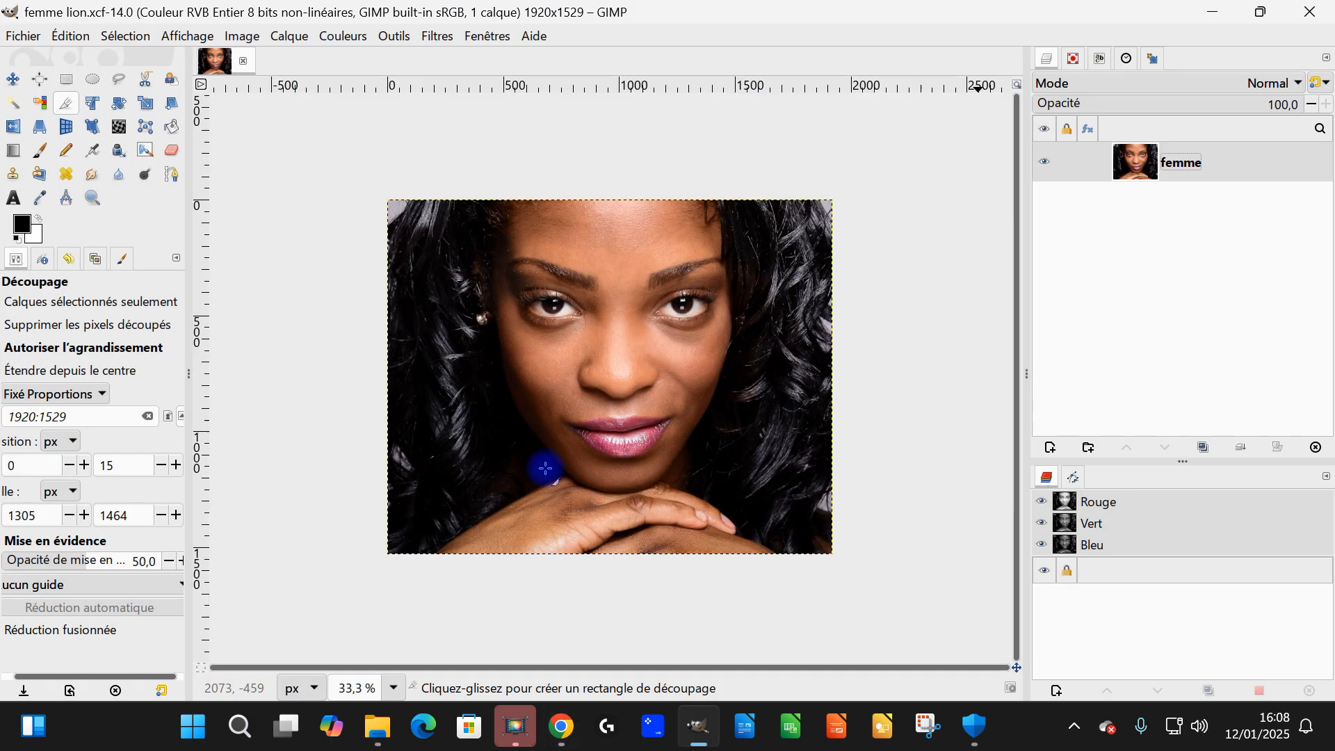
{"action": "left_click", "coordinate": [61, 35]}
{"action": "mouse_move", "coordinate": [170, 250]}
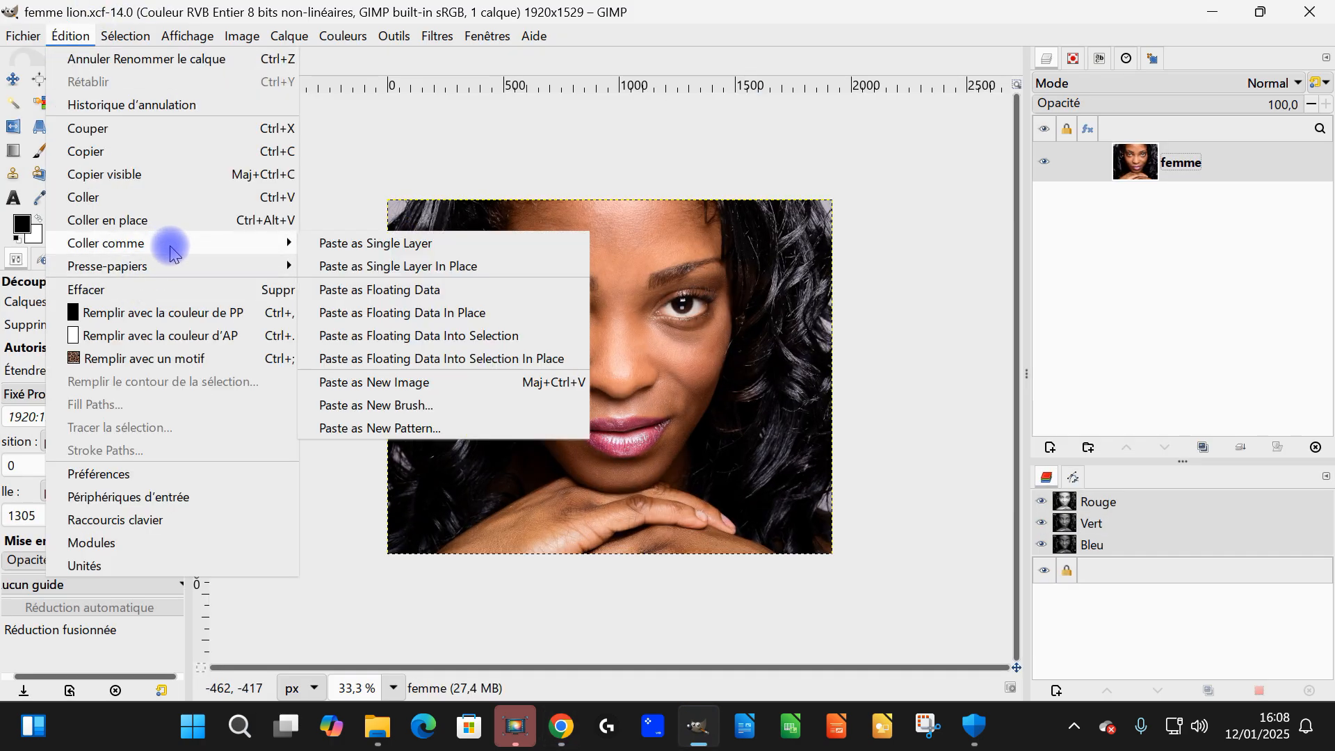
{"action": "left_click", "coordinate": [154, 200]}
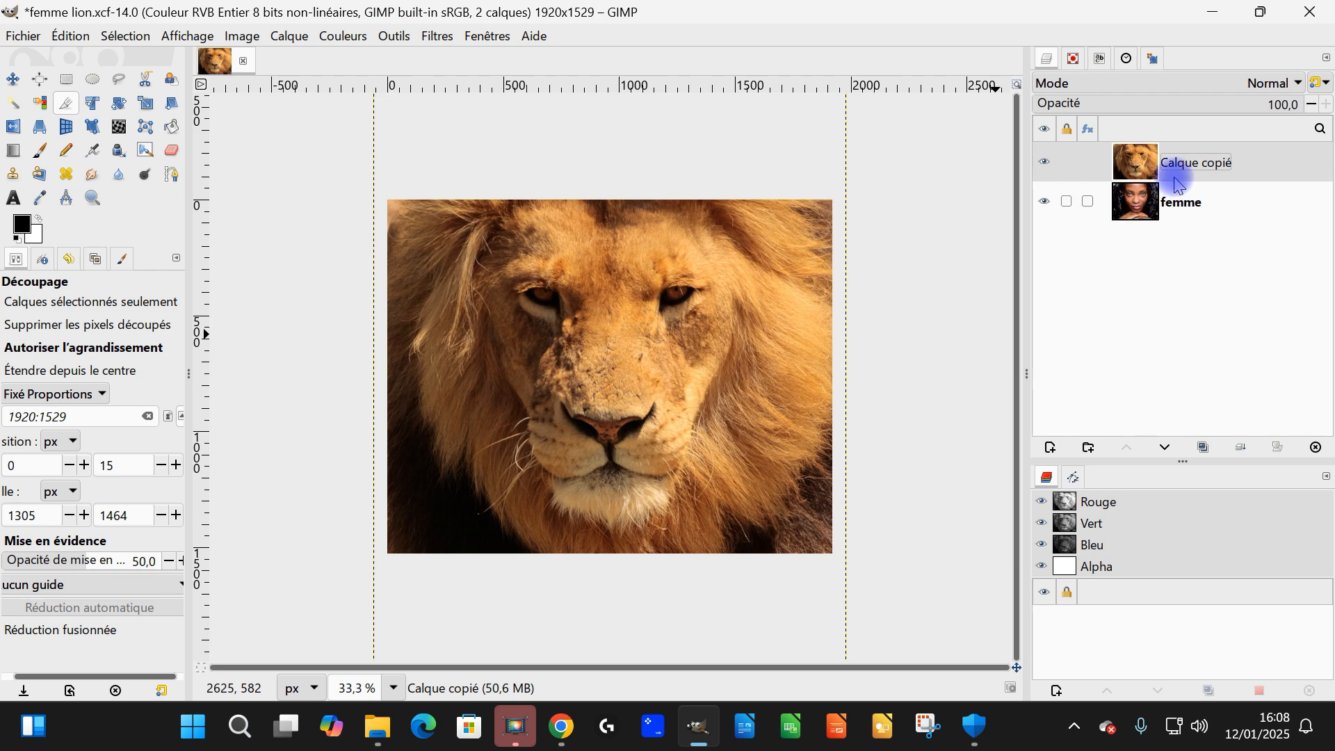
{"action": "double_click", "coordinate": [1190, 164]}
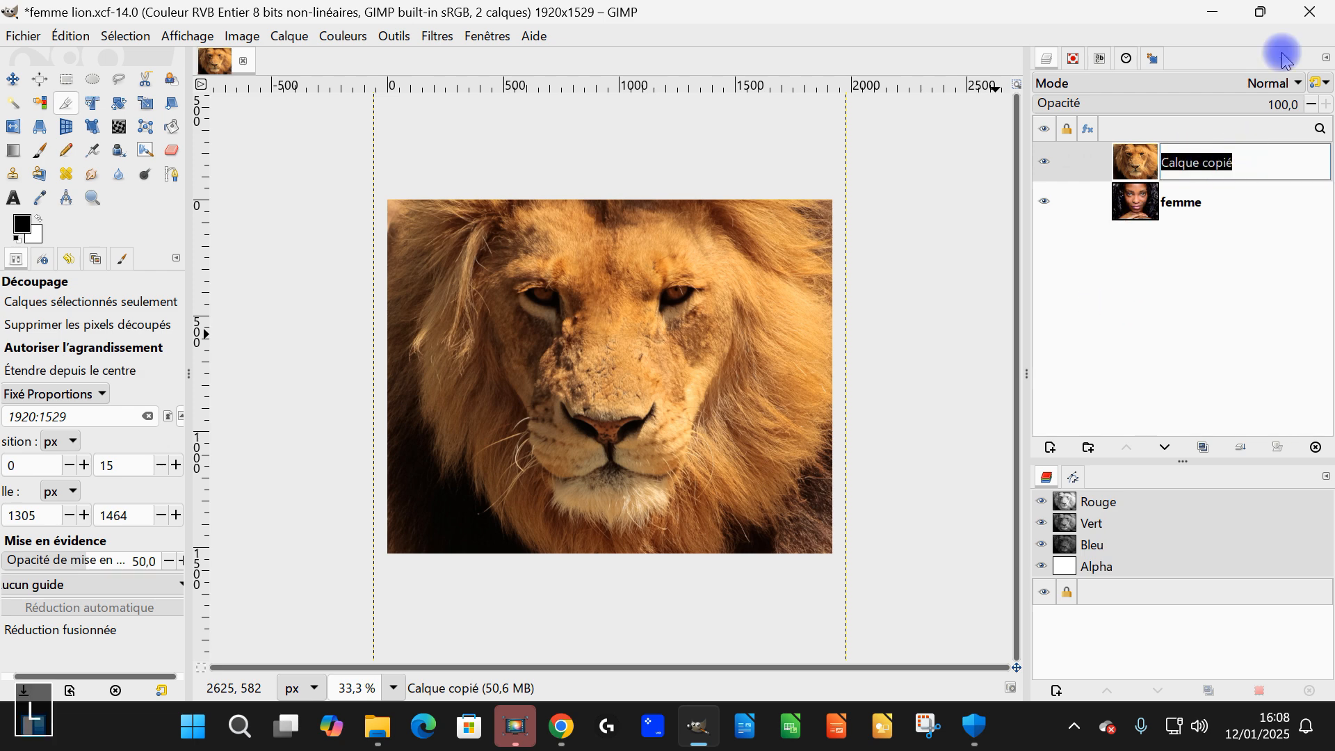
{"action": "key", "text": "Return"}
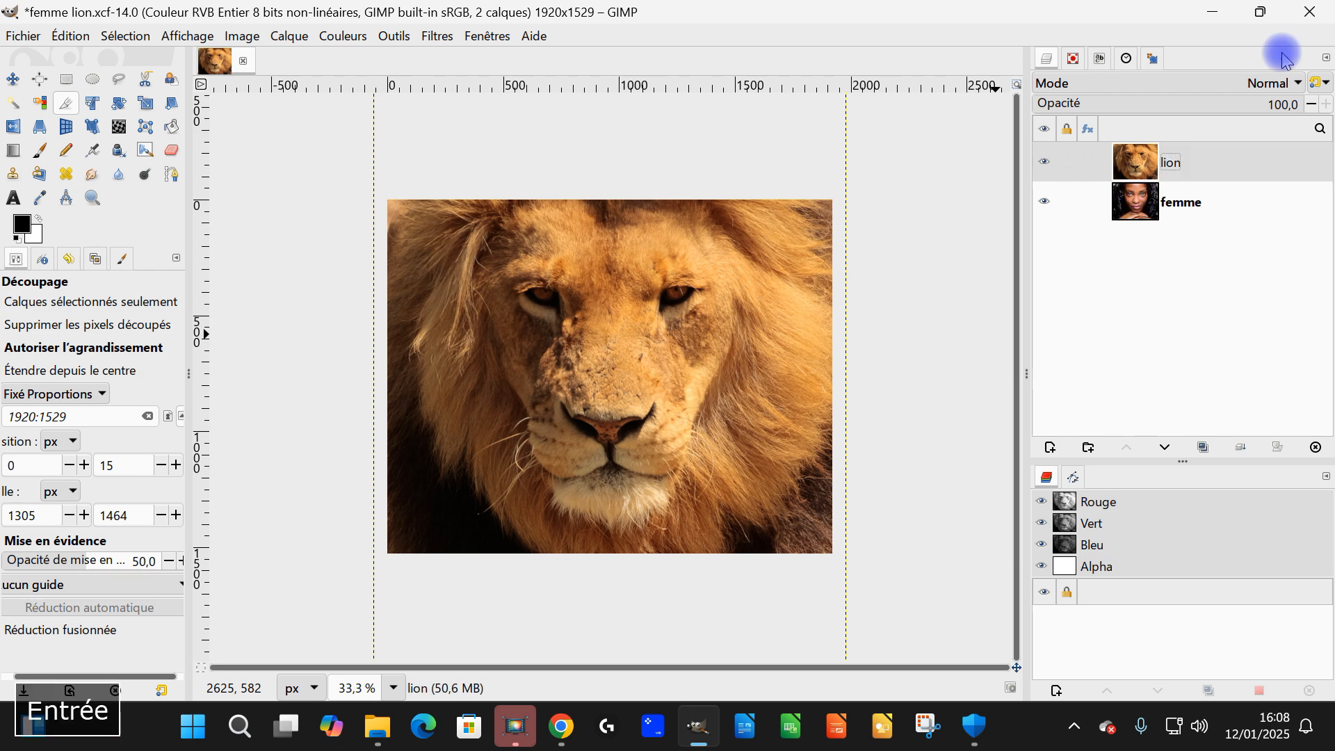
Hide the lion layer and place a horizontal guide across the woman's eyes and a vertical guide through each pupil
{"action": "left_click", "coordinate": [1045, 163]}
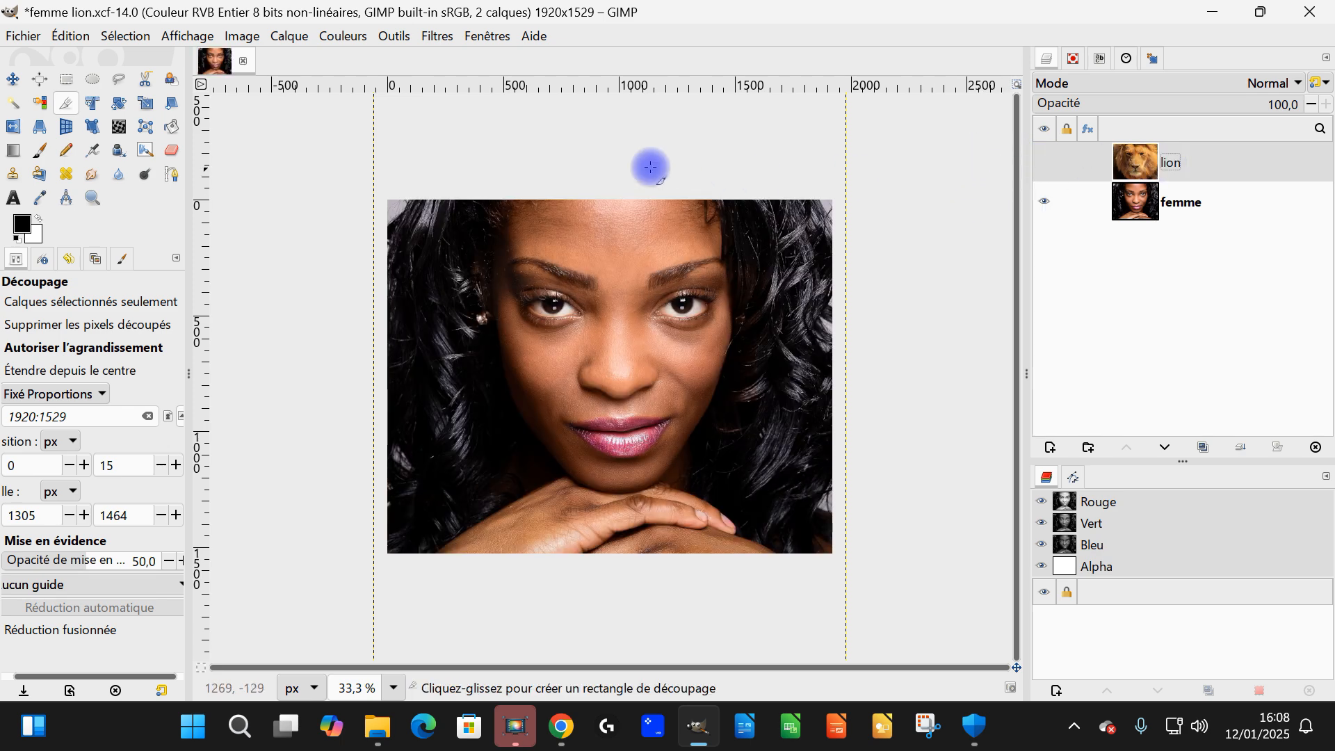
{"action": "left_click_drag", "start_coordinate": [574, 86], "coordinate": [667, 307]}
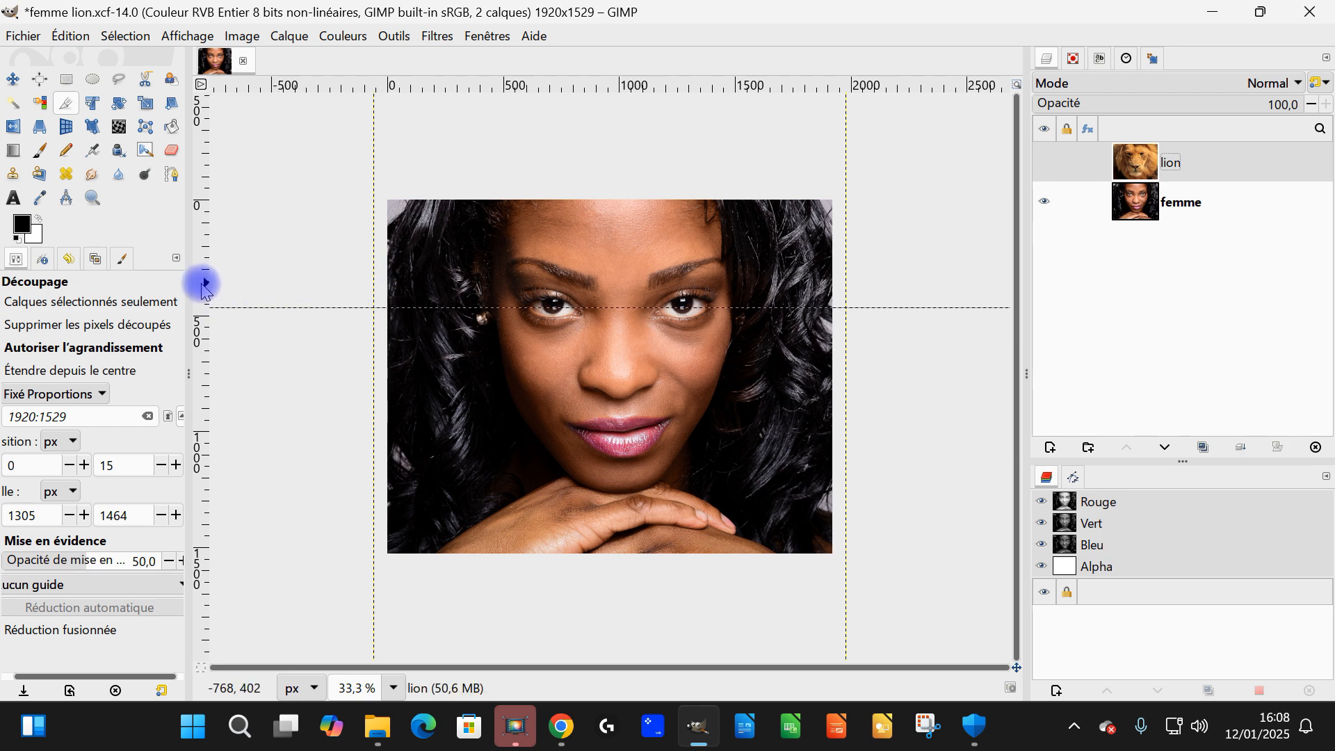
{"action": "left_click_drag", "start_coordinate": [203, 285], "coordinate": [555, 353]}
{"action": "left_click_drag", "start_coordinate": [205, 353], "coordinate": [682, 370]}
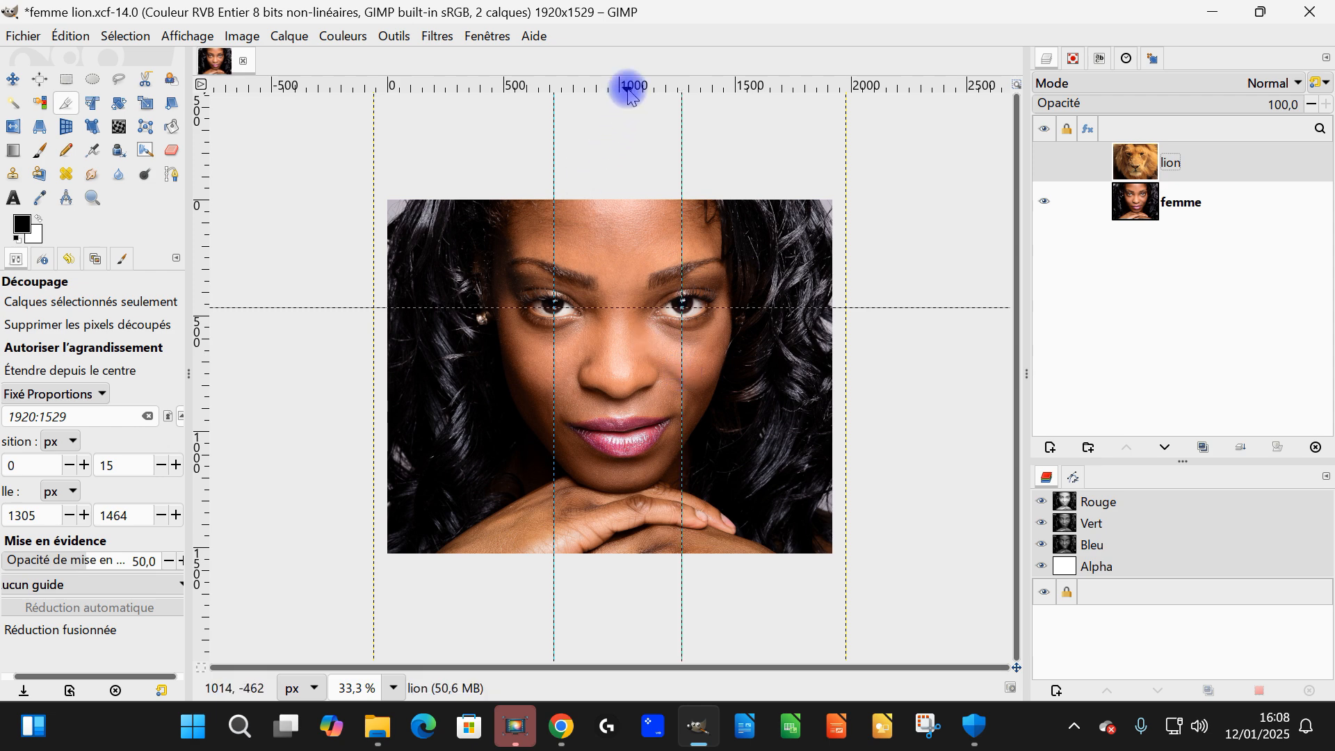
Place two more horizontal guides on the portrait, one below the nose and one at the chin
{"action": "left_click_drag", "start_coordinate": [633, 90], "coordinate": [683, 400]}
{"action": "left_click_drag", "start_coordinate": [605, 85], "coordinate": [683, 492]}
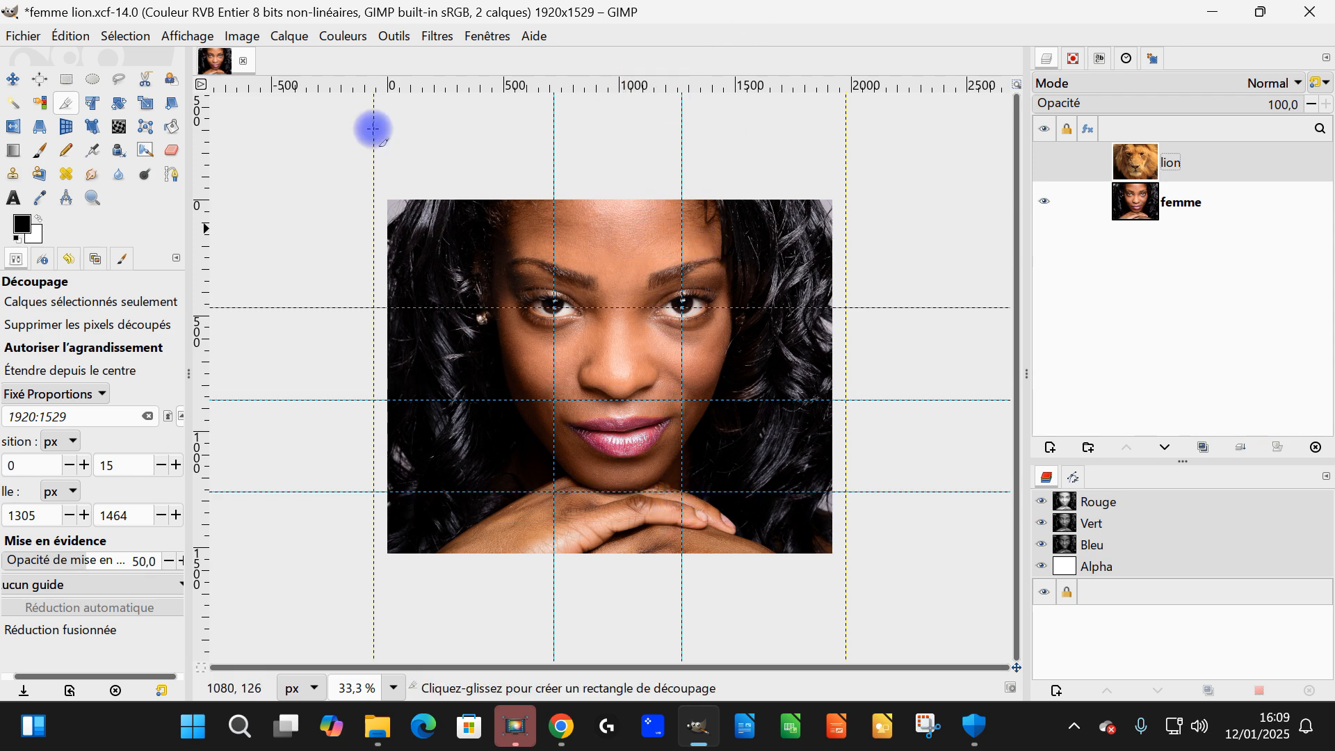
{"action": "left_click", "coordinate": [169, 37]}
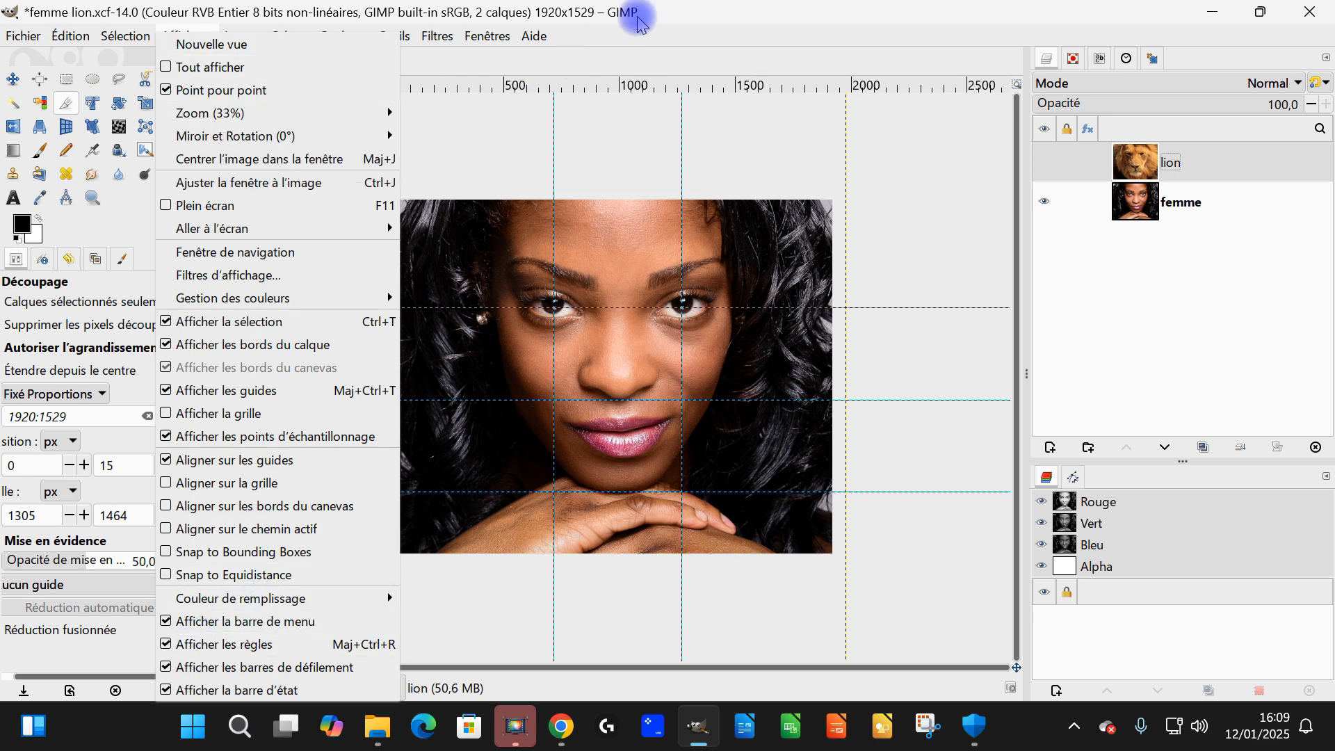
Show the lion layer again and move it so the lion's eyes line up with the eye guides
{"action": "left_click", "coordinate": [1062, 174]}
{"action": "left_click", "coordinate": [1054, 165]}
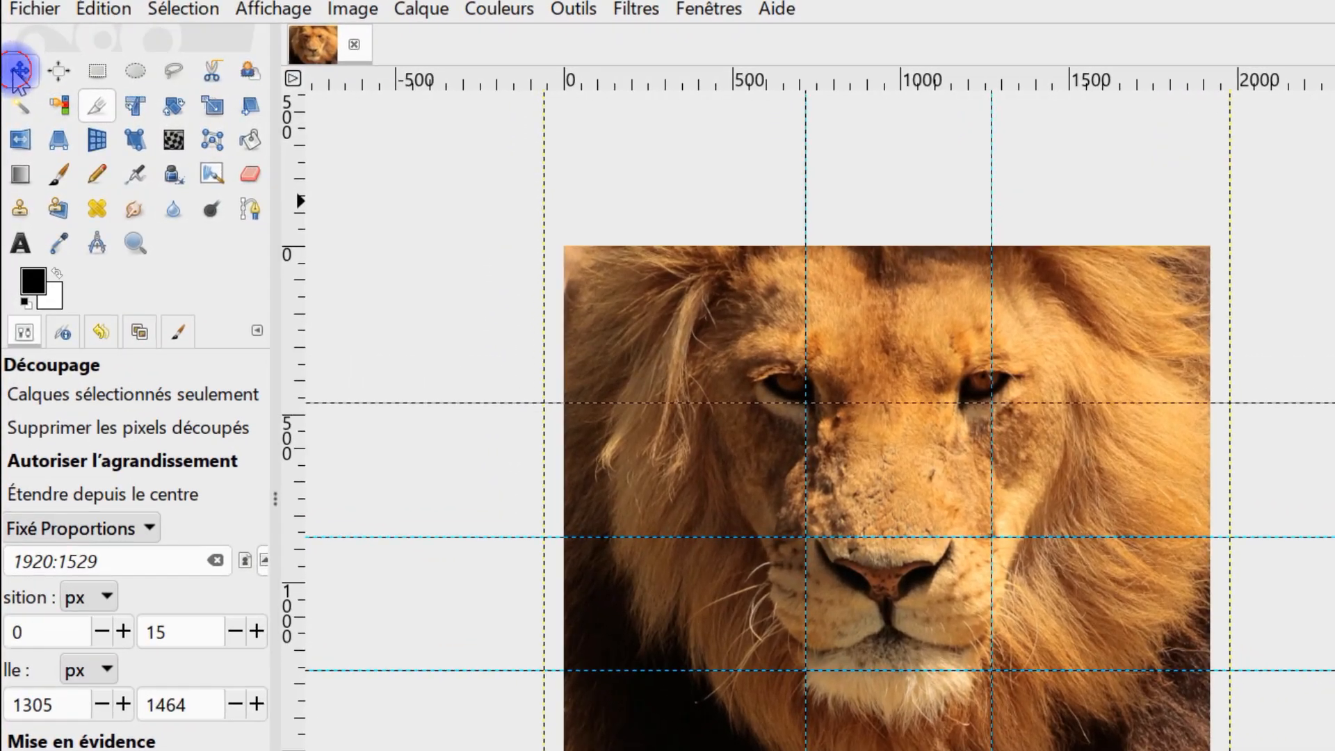
{"action": "left_click", "coordinate": [16, 71]}
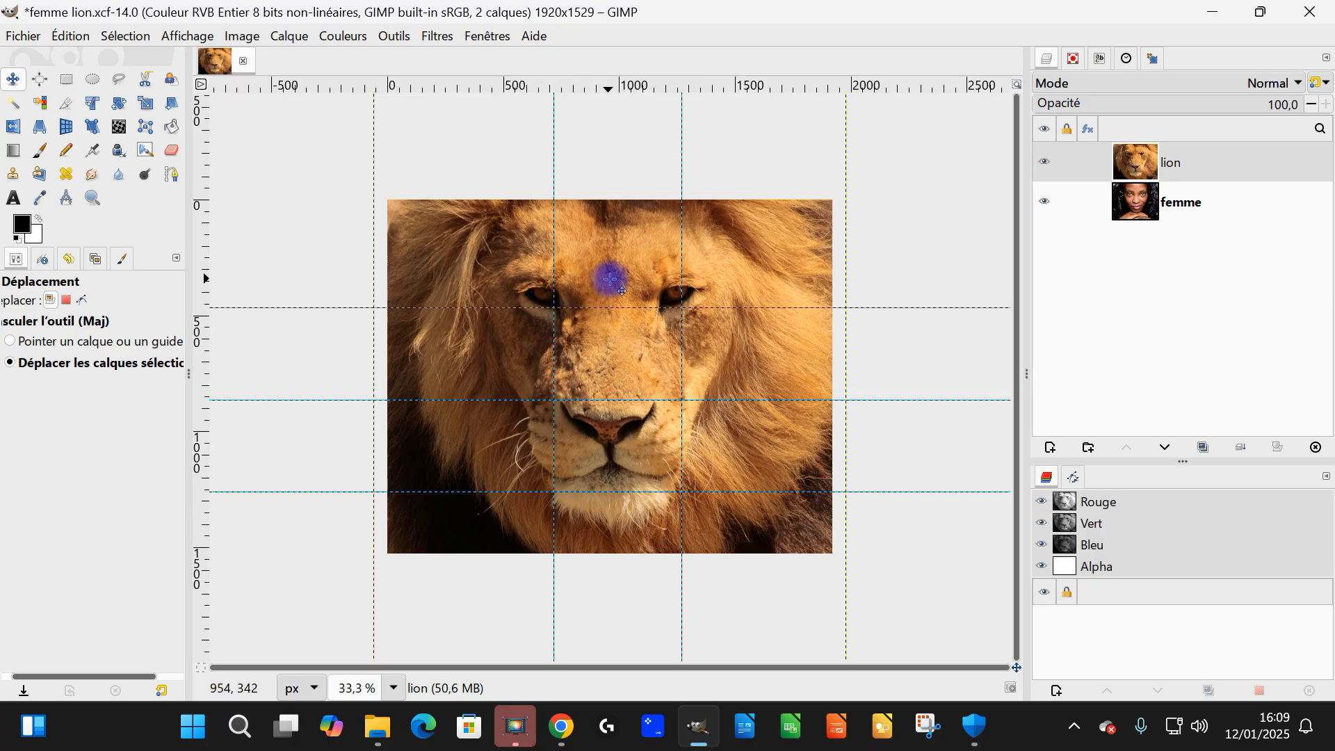
{"action": "left_click_drag", "start_coordinate": [621, 272], "coordinate": [631, 284]}
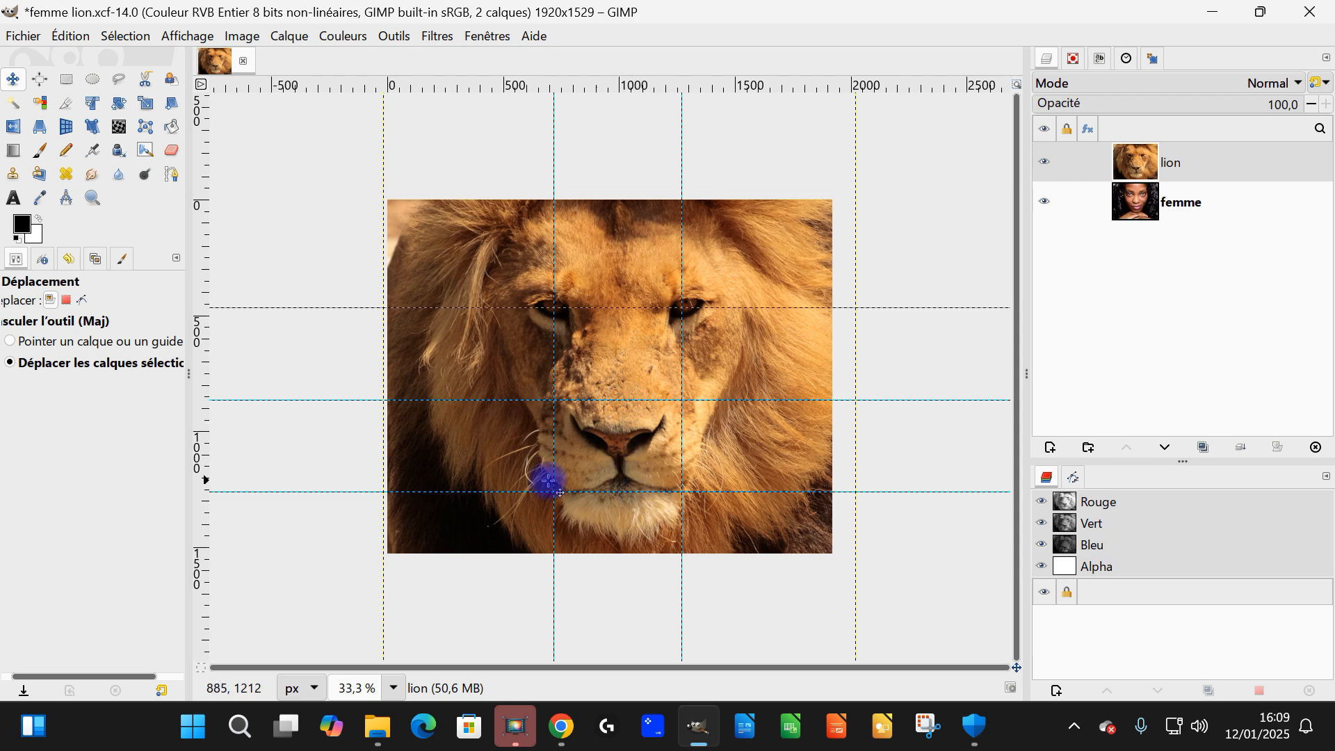
Start scaling the lion layer without scaling around the centre, reducing its height to 2674 px from the lower edge
{"action": "left_click", "coordinate": [145, 105]}
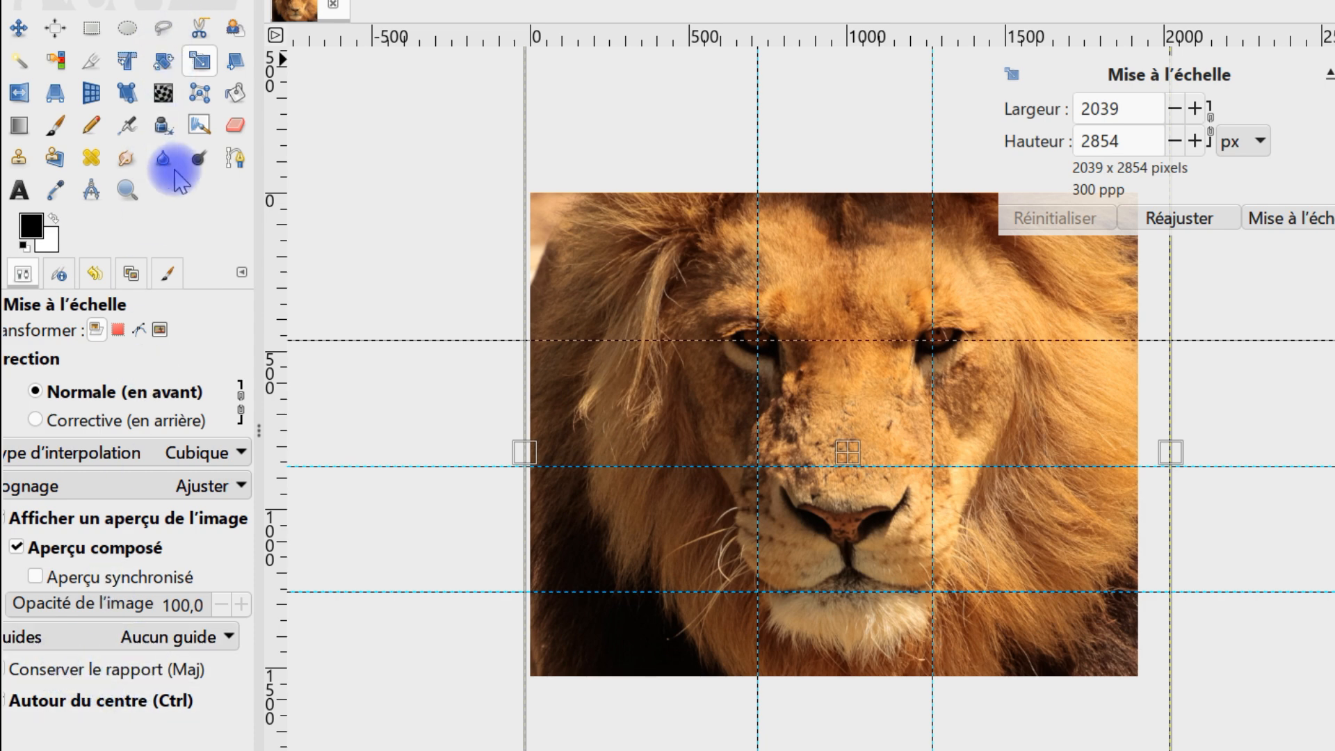
{"action": "mouse_move", "coordinate": [262, 235]}
{"action": "left_mouse_down"}
{"action": "mouse_move", "coordinate": [298, 239]}
{"action": "mouse_move", "coordinate": [281, 237]}
{"action": "left_mouse_up"}
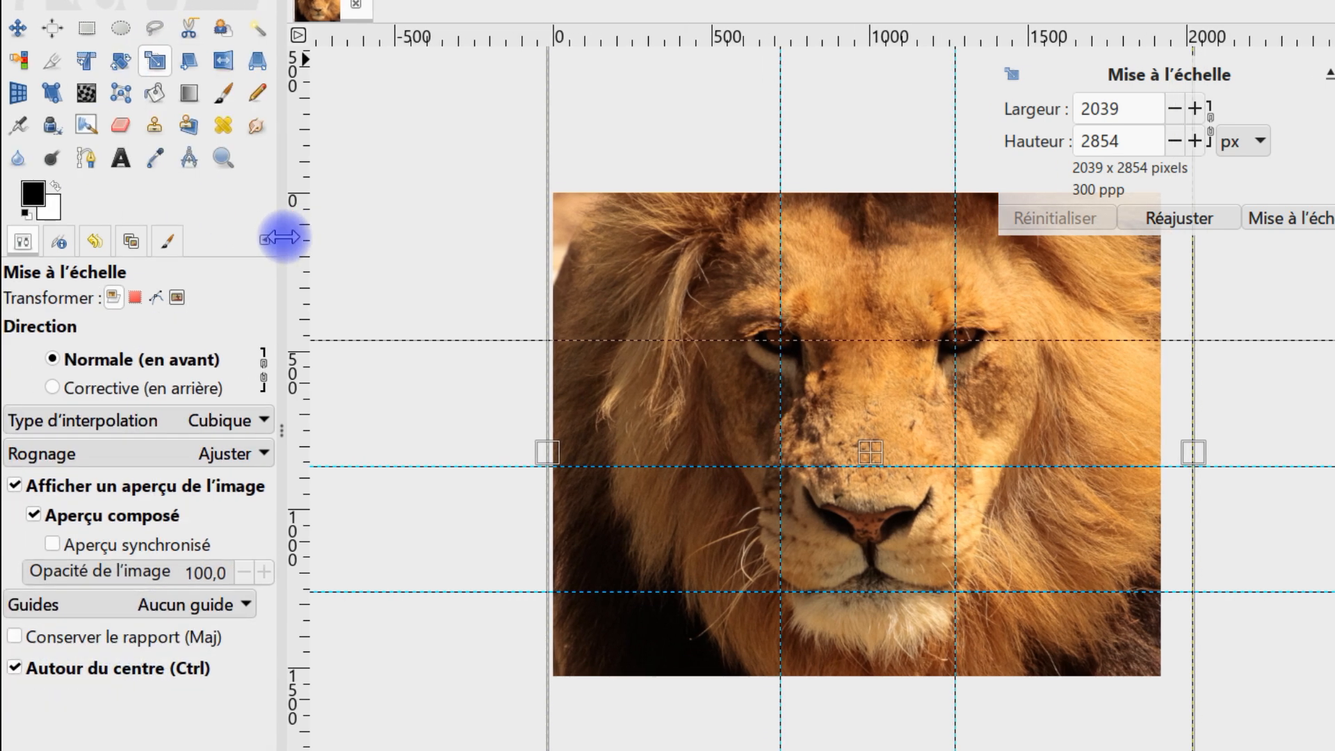
{"action": "left_click", "coordinate": [63, 668]}
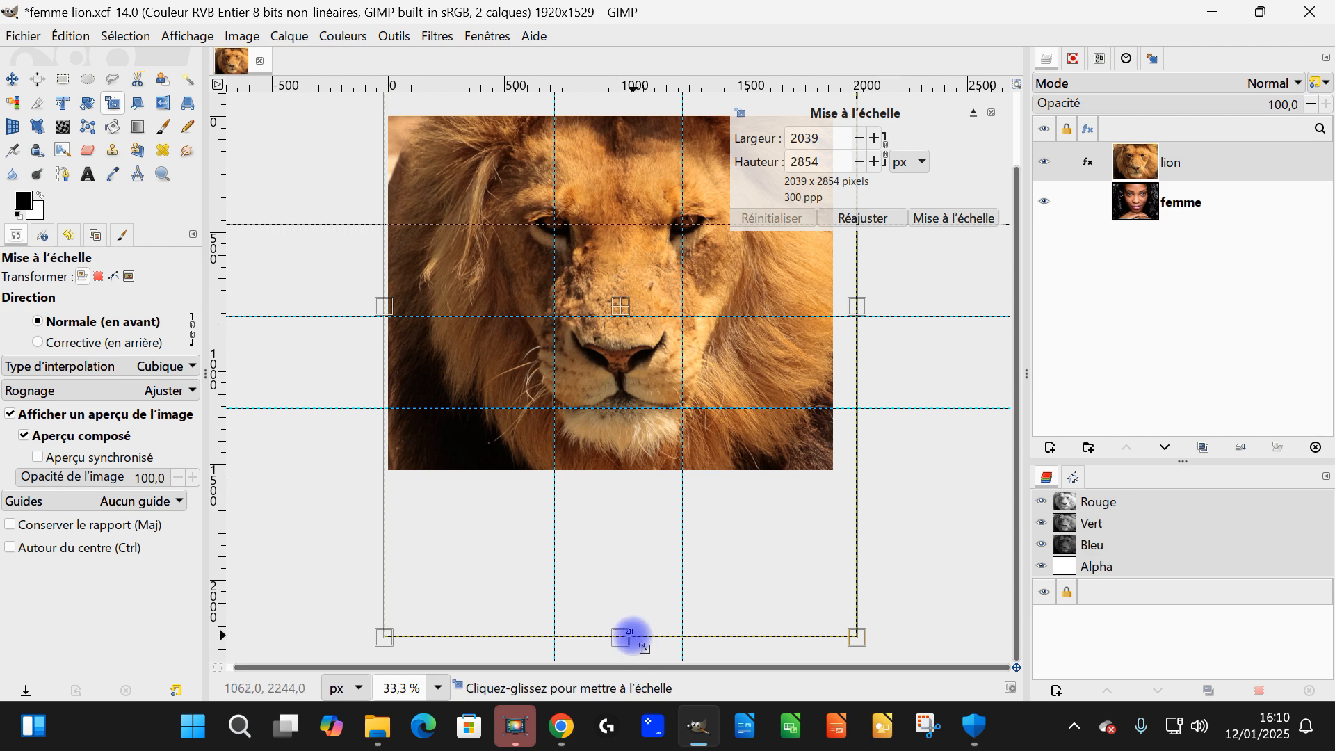
{"action": "left_click_drag", "start_coordinate": [622, 637], "coordinate": [614, 596]}
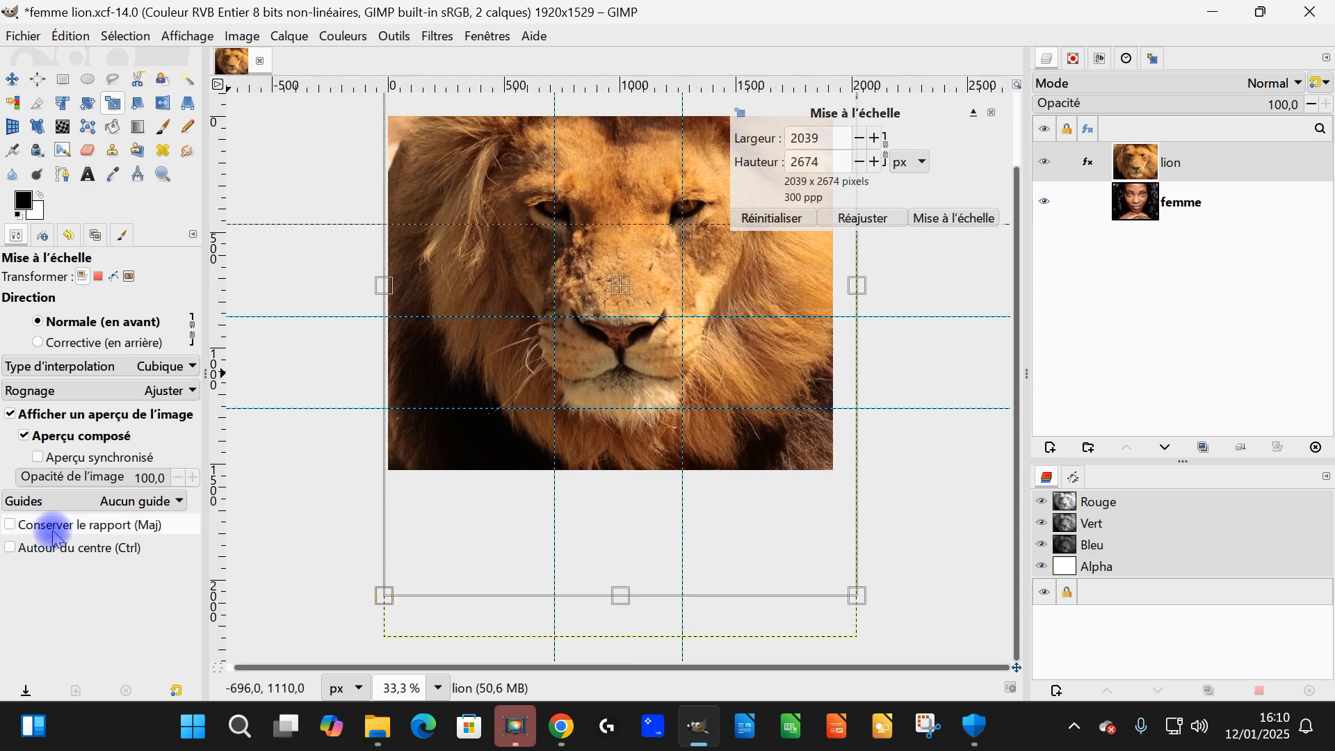
Enable scaling around the centre and widen the lion layer to 2057 px to match the vertical eye guides
{"action": "left_click", "coordinate": [55, 547]}
{"action": "left_click_drag", "start_coordinate": [382, 285], "coordinate": [846, 338]}
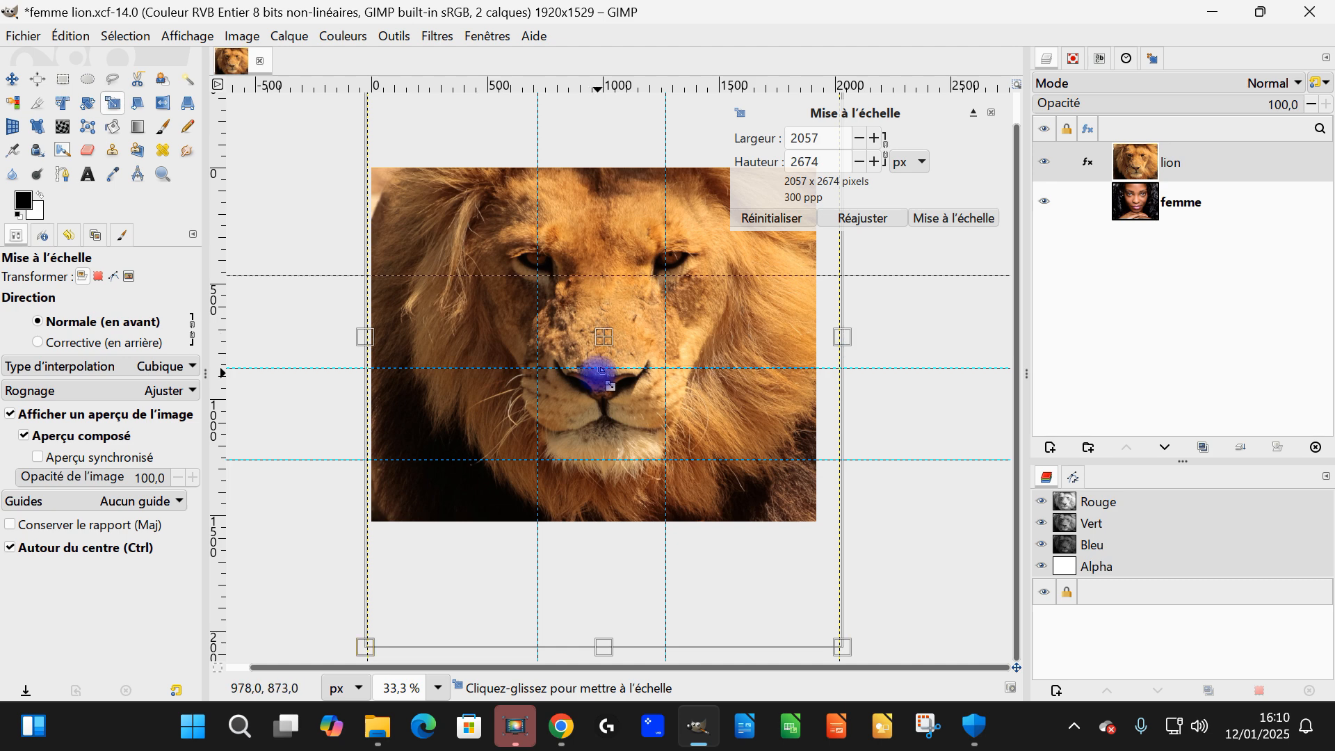
{"action": "scroll", "coordinate": [716, 417], "scroll_direction": "down", "scroll_amount": 1}
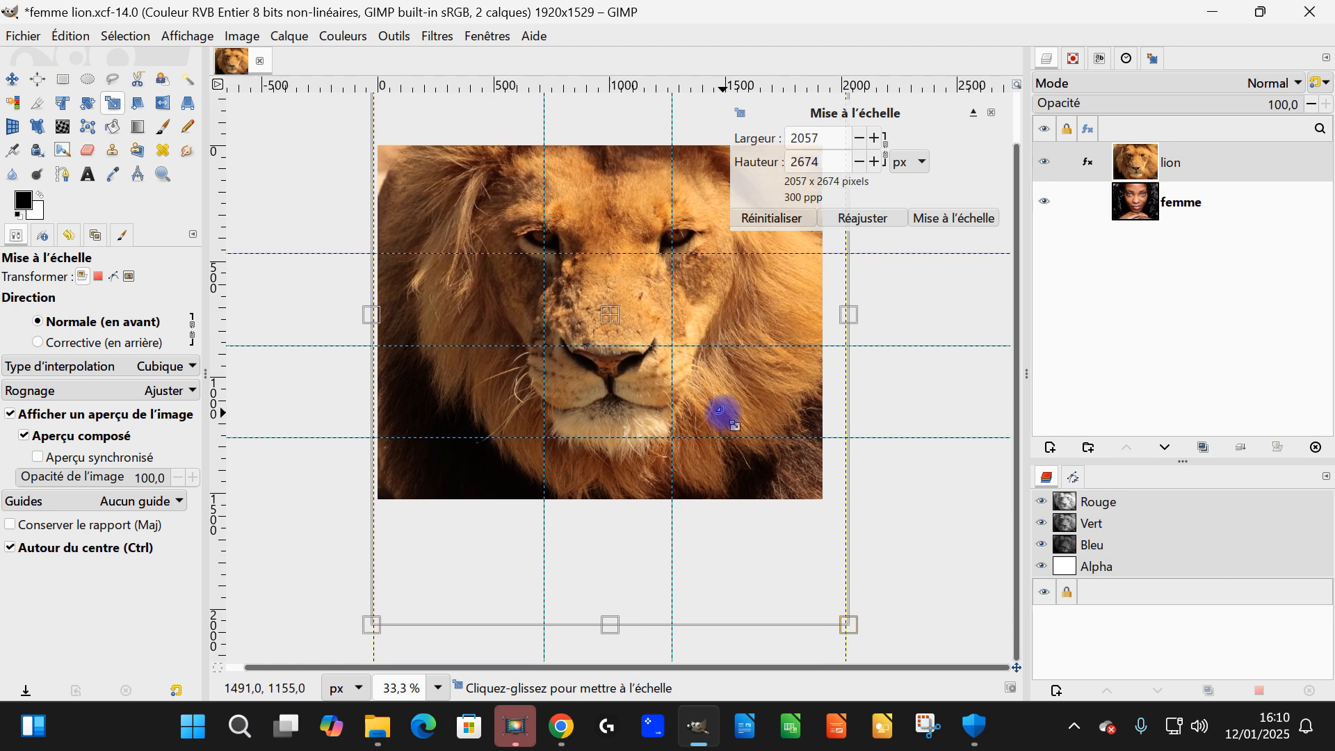
Rescale and reposition the lion layer to 2054 × 2578 px to fit the facial guides, then apply the scaling
{"action": "left_click_drag", "start_coordinate": [617, 628], "coordinate": [617, 620]}
{"action": "left_click_drag", "start_coordinate": [624, 333], "coordinate": [623, 342]}
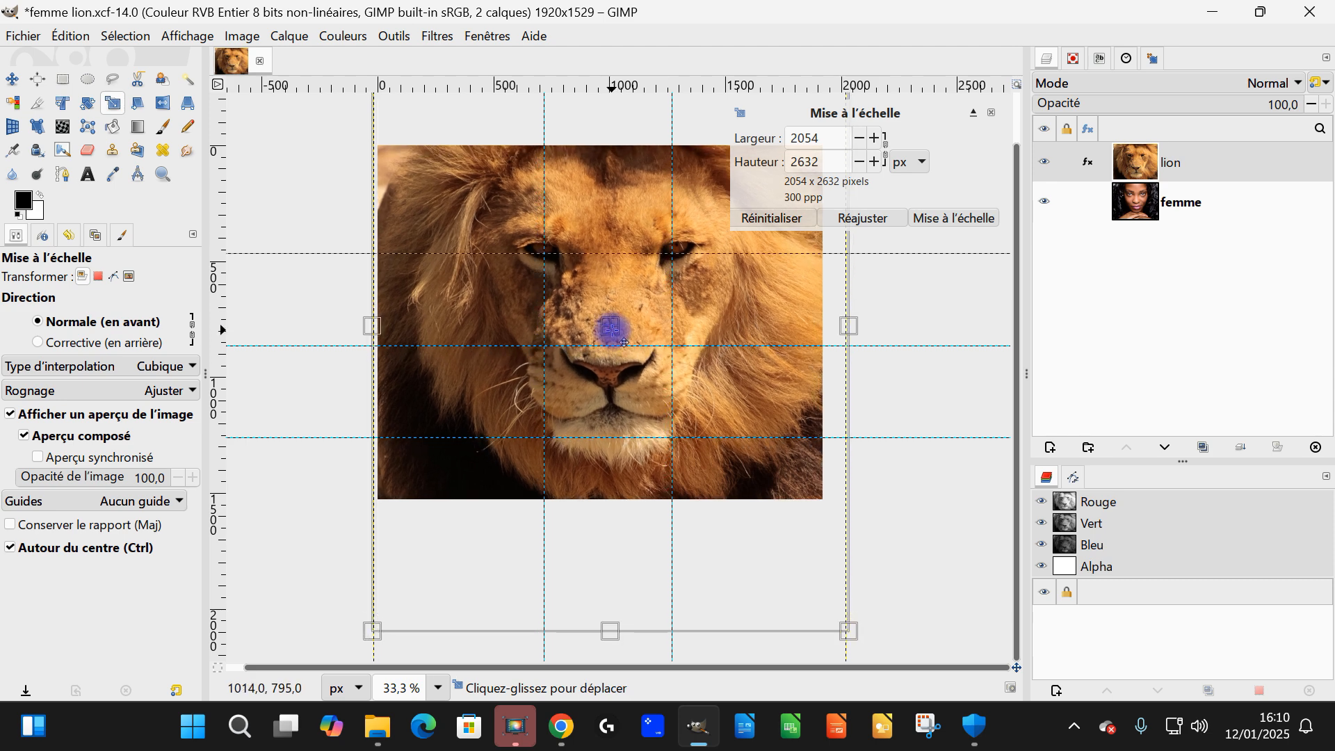
{"action": "left_click_drag", "start_coordinate": [615, 626], "coordinate": [611, 612]}
{"action": "scroll", "coordinate": [650, 339], "scroll_direction": "up", "scroll_amount": 1}
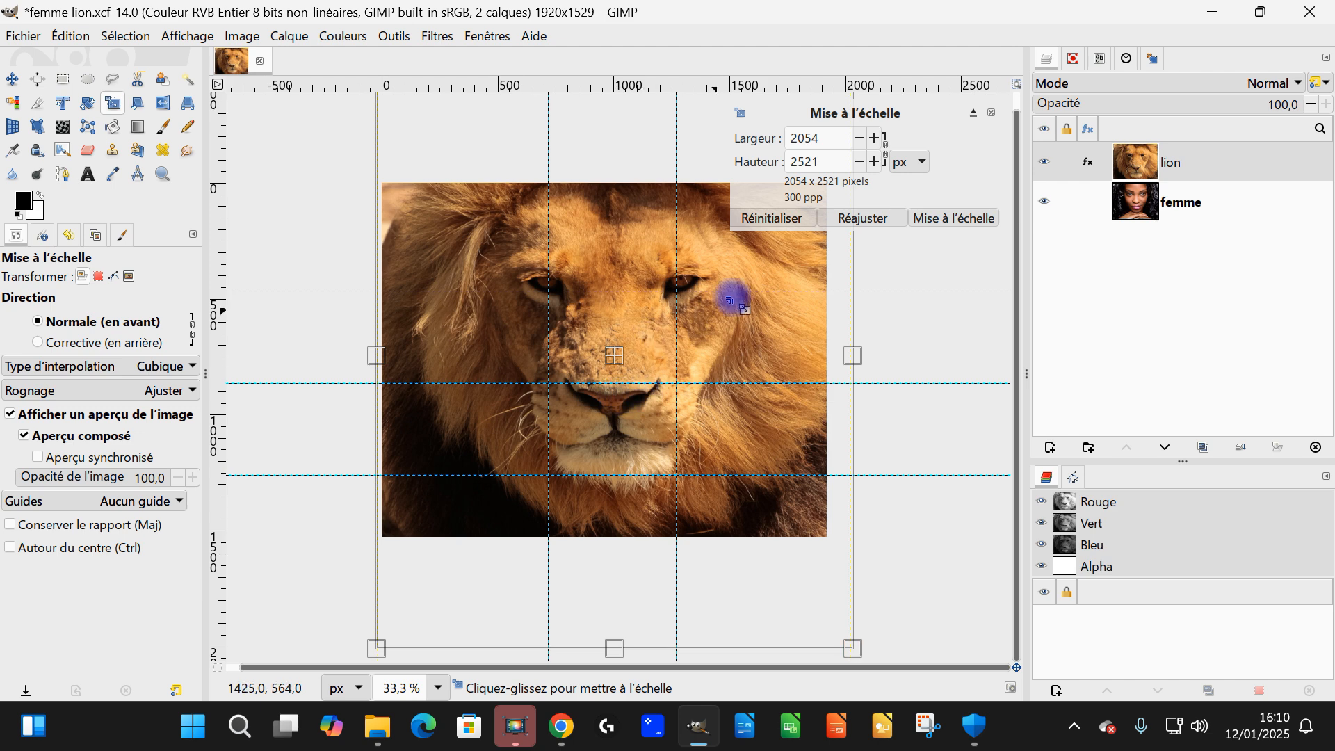
{"action": "scroll", "coordinate": [731, 301], "scroll_direction": "up", "scroll_amount": 2}
{"action": "left_click_drag", "start_coordinate": [621, 154], "coordinate": [621, 148]}
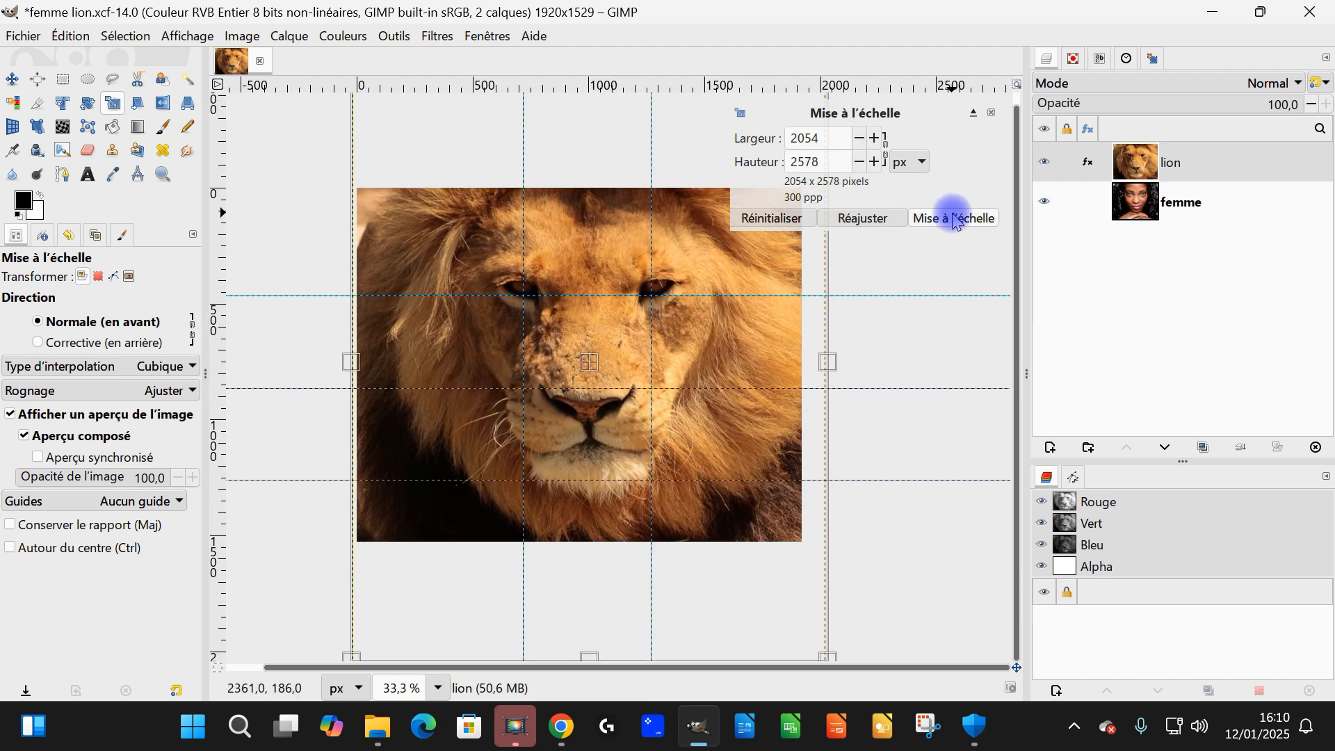
{"action": "left_click", "coordinate": [969, 220]}
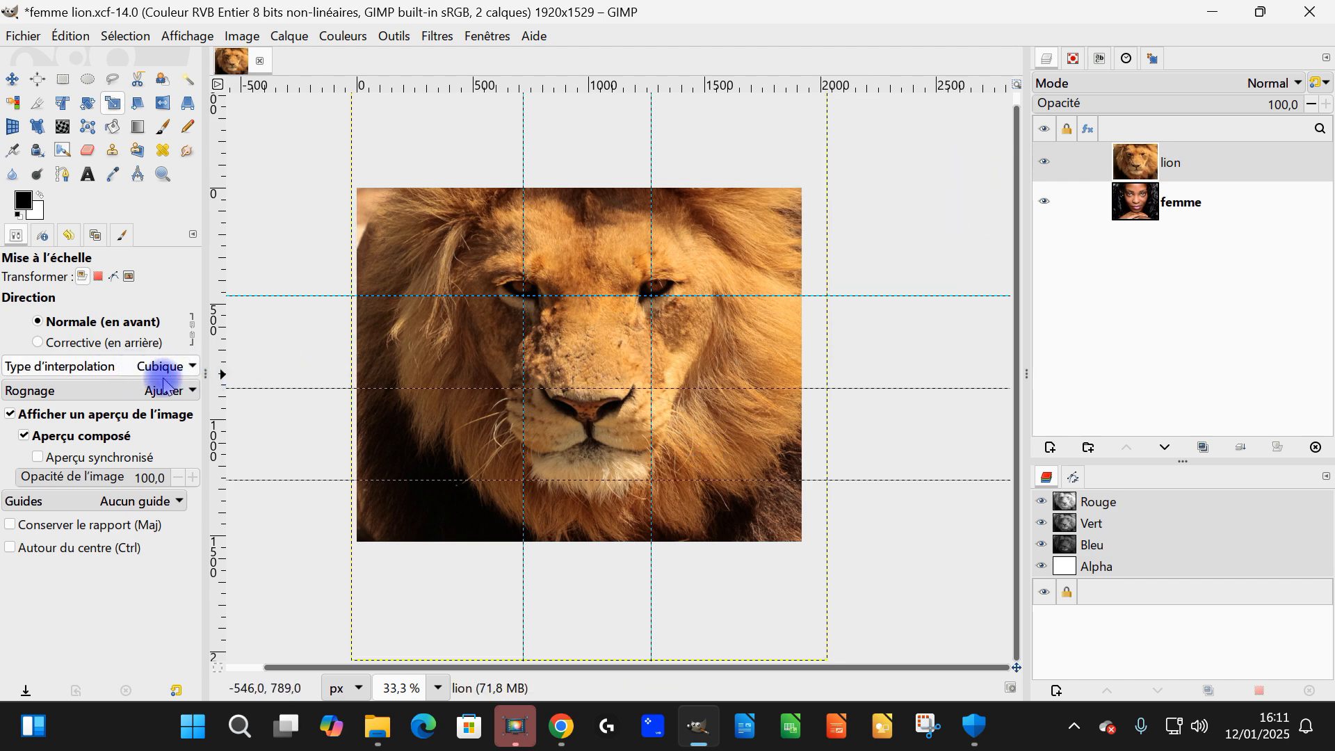
Create a new layer group and move the lion layer into it
{"action": "scroll", "coordinate": [697, 337], "scroll_direction": "down", "scroll_amount": 1}
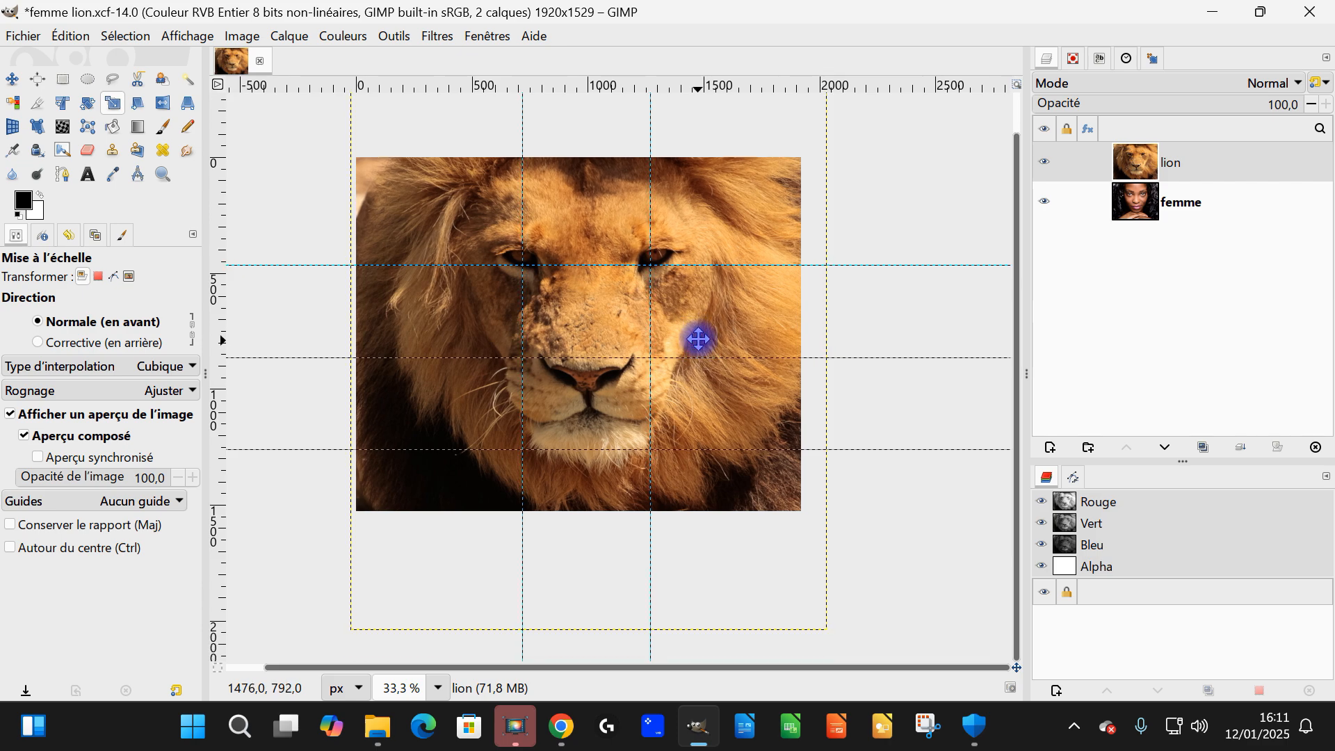
{"action": "scroll", "coordinate": [727, 367], "scroll_direction": "up", "scroll_amount": 1}
{"action": "scroll", "coordinate": [727, 367], "scroll_direction": "left", "scroll_amount": 1}
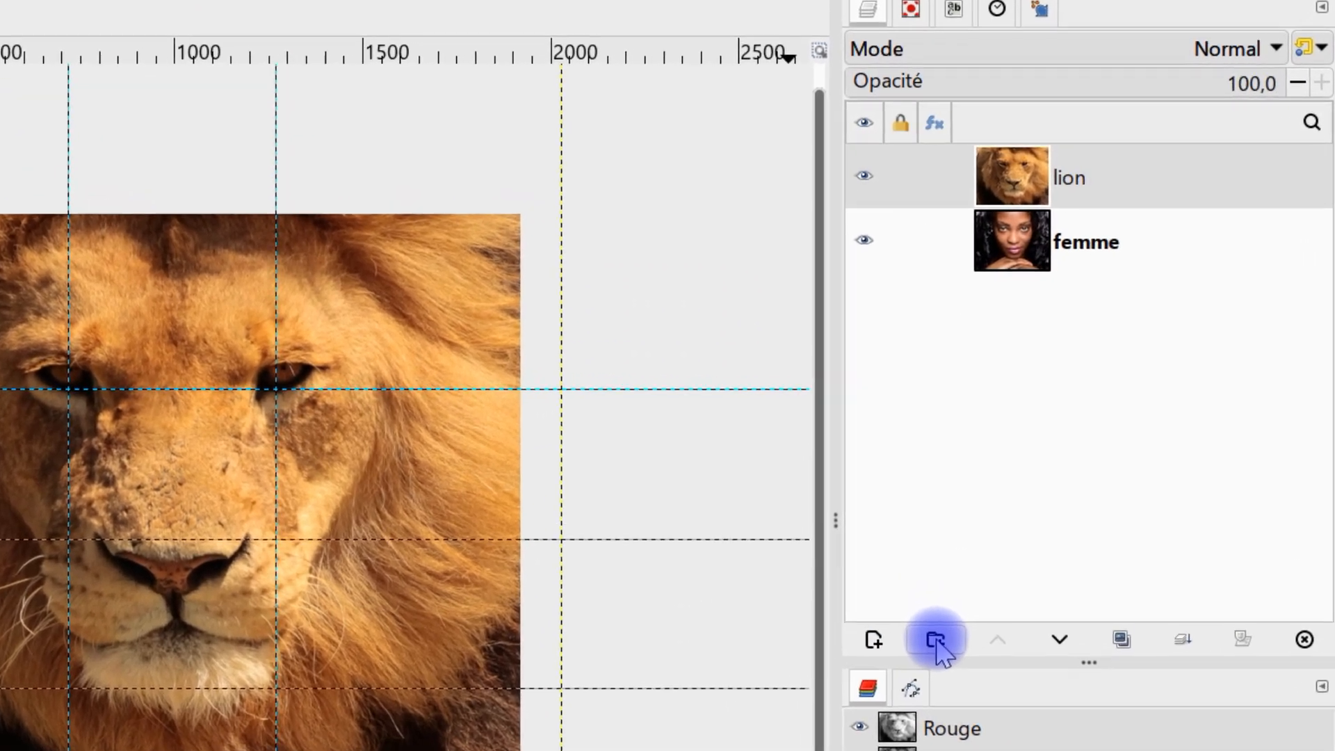
{"action": "left_click", "coordinate": [1057, 486]}
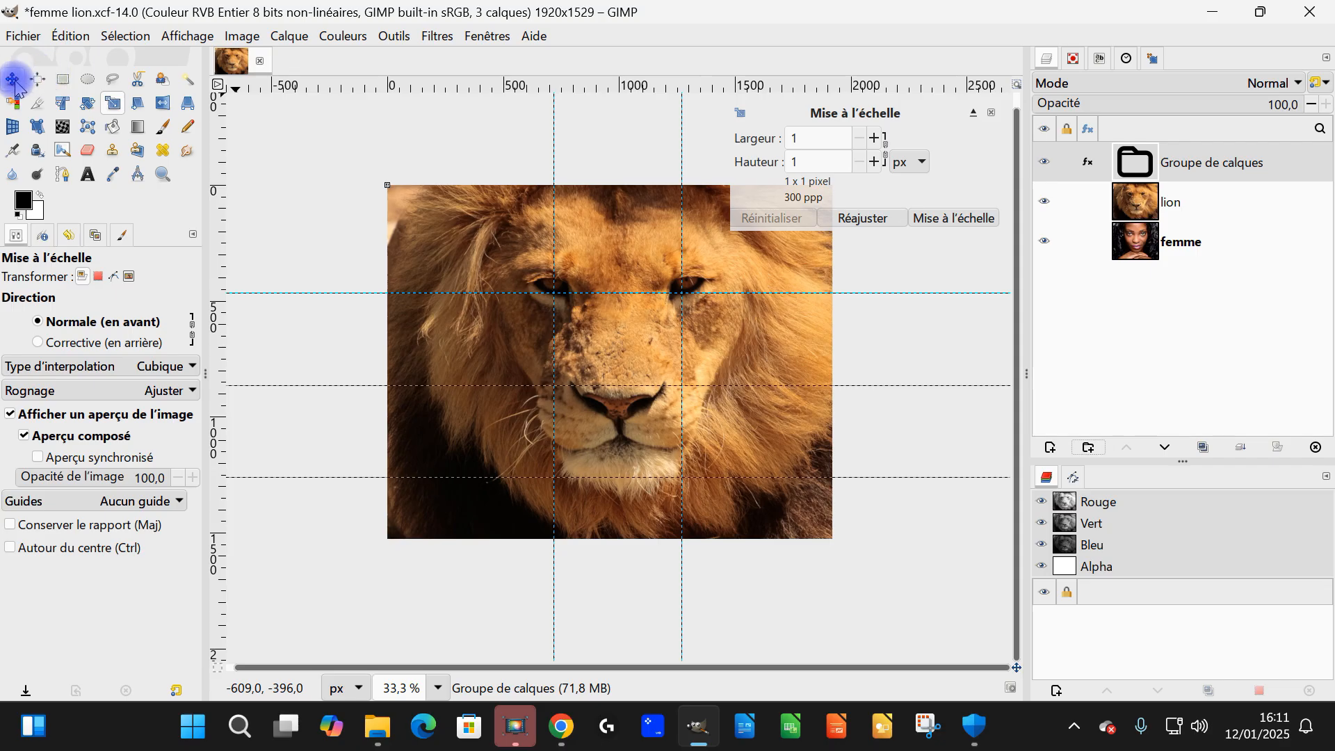
{"action": "left_click", "coordinate": [12, 80]}
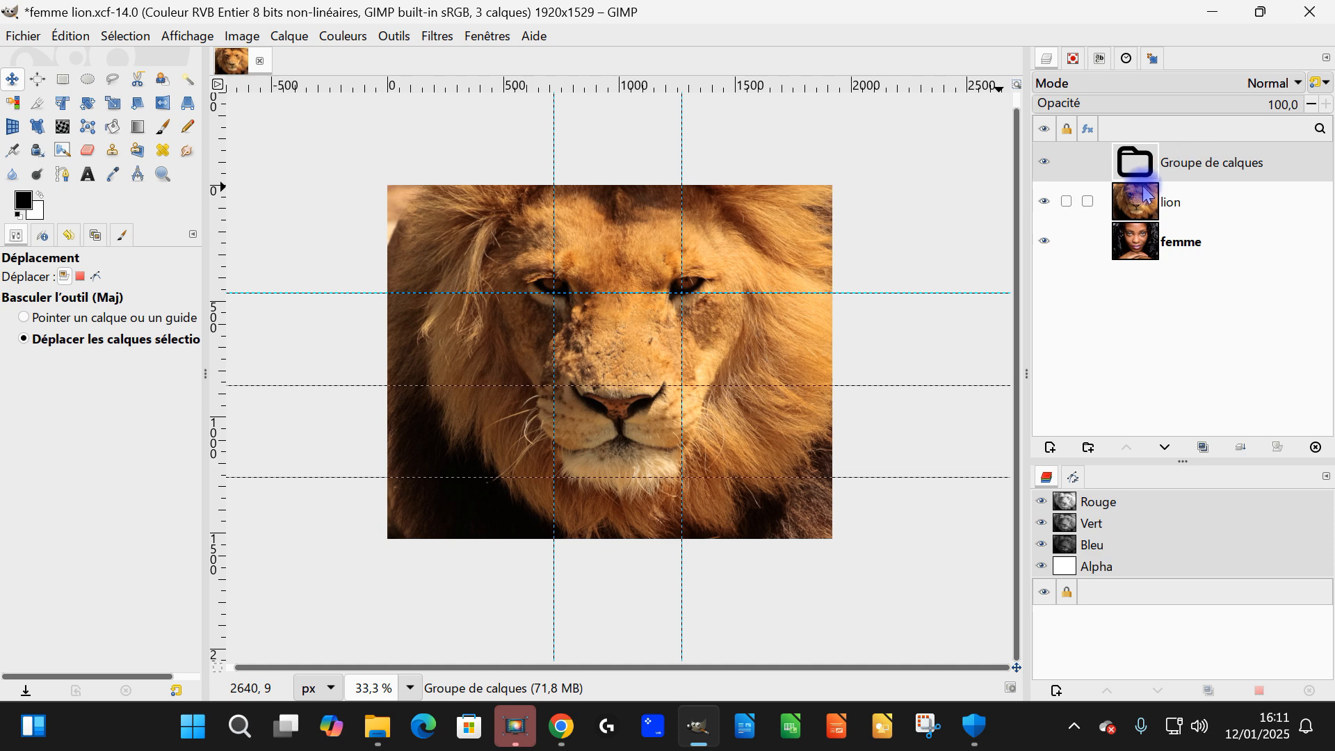
{"action": "left_click_drag", "start_coordinate": [1147, 201], "coordinate": [1167, 168]}
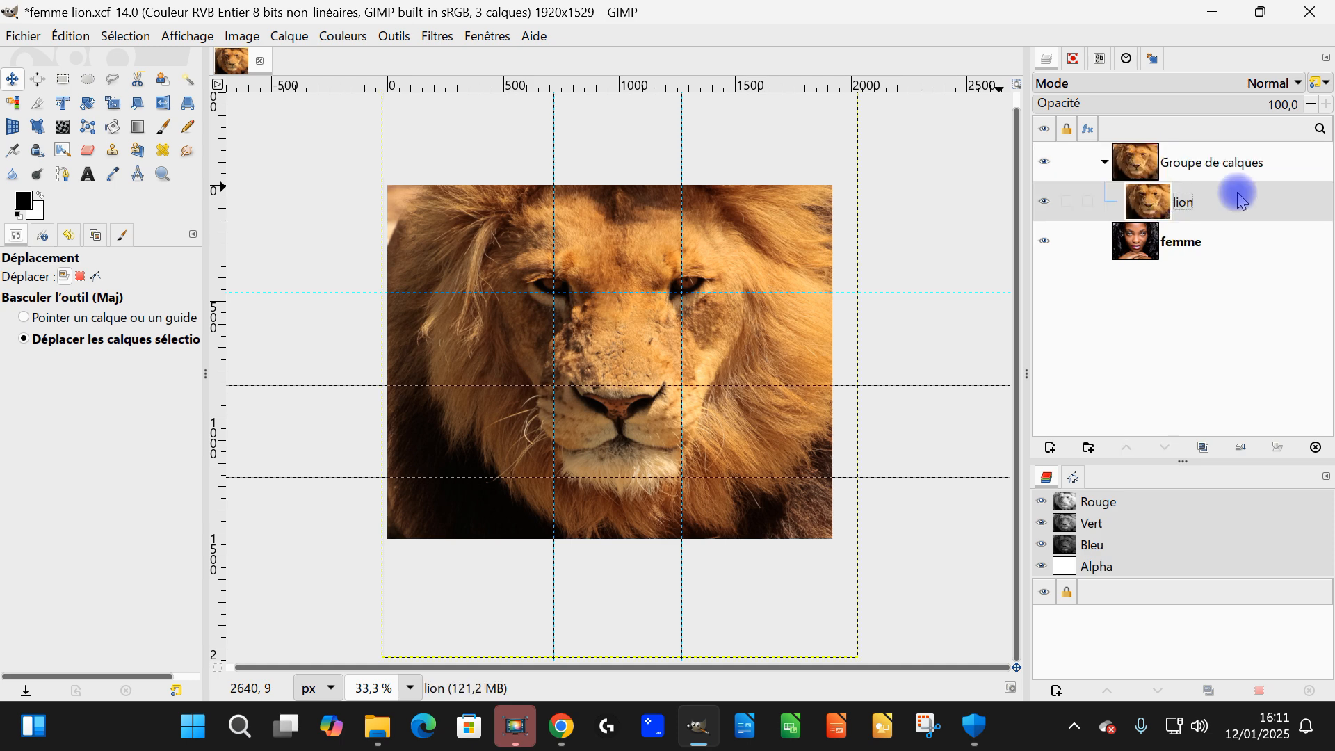
Add a white, full-opacity layer mask to the layer group containing the lion
{"action": "right_click", "coordinate": [1155, 164]}
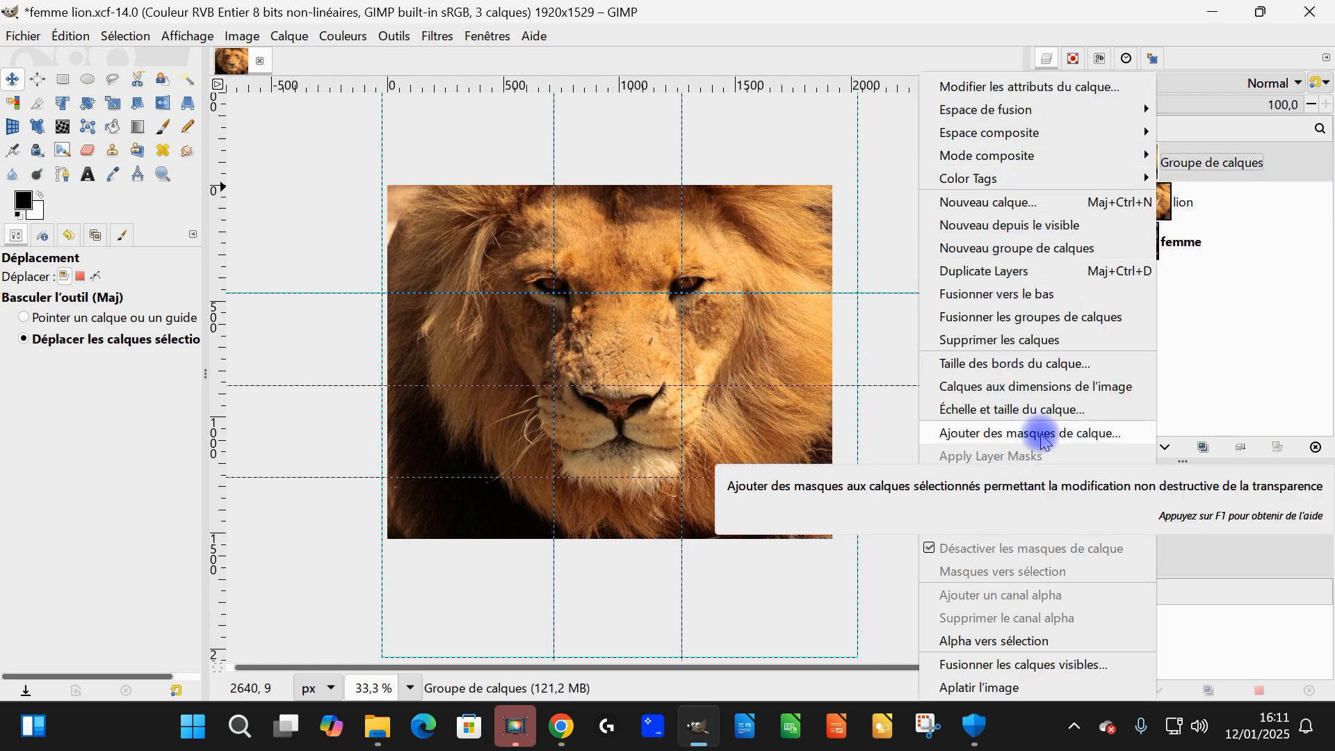
{"action": "left_click", "coordinate": [1043, 434]}
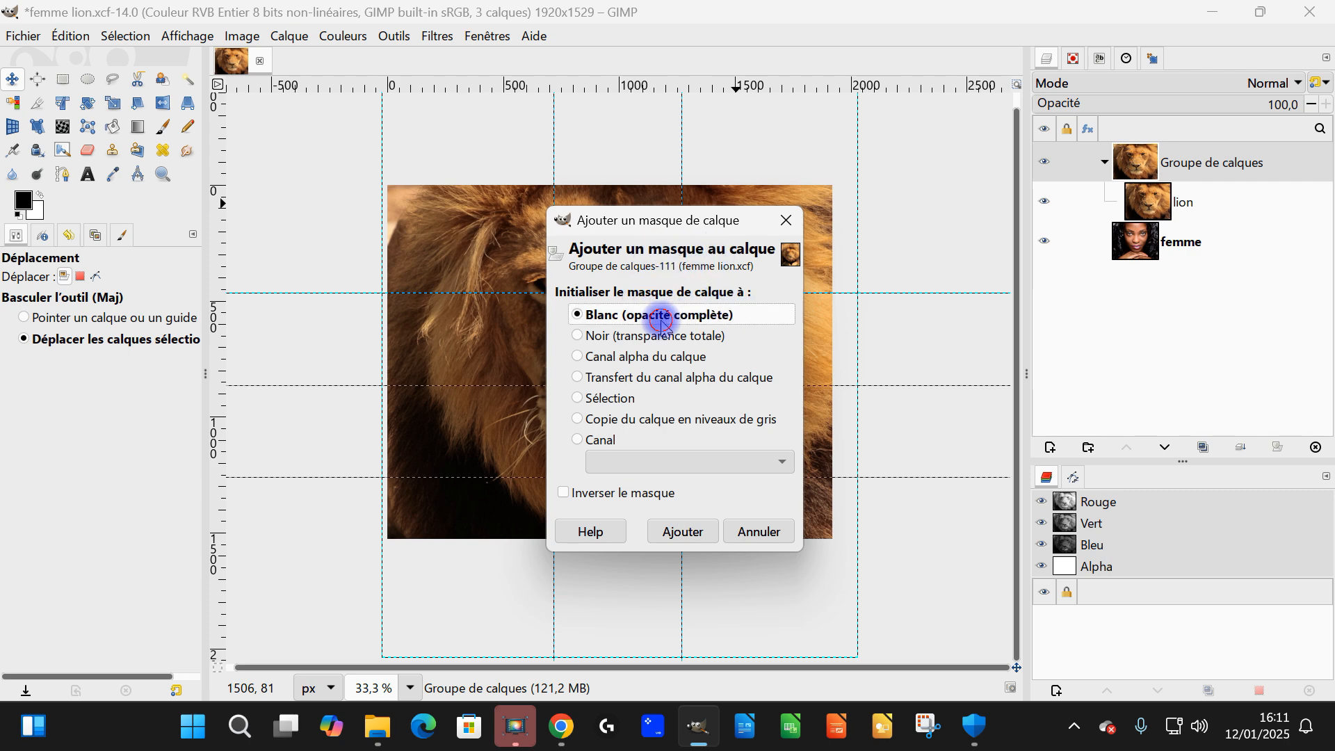
{"action": "left_click", "coordinate": [690, 531]}
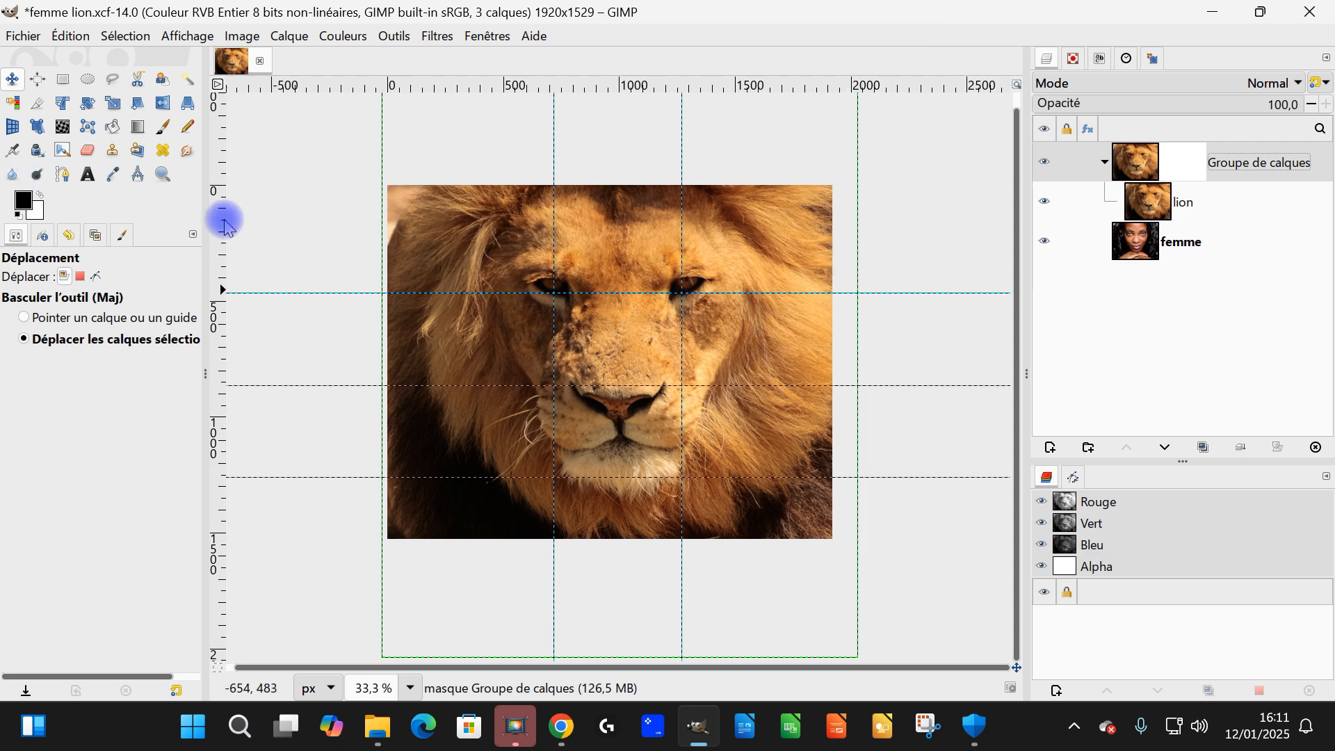
Outline the upper-left half of the image with a diagonal free selection and fill it with black on the group mask
{"action": "left_click", "coordinate": [111, 89]}
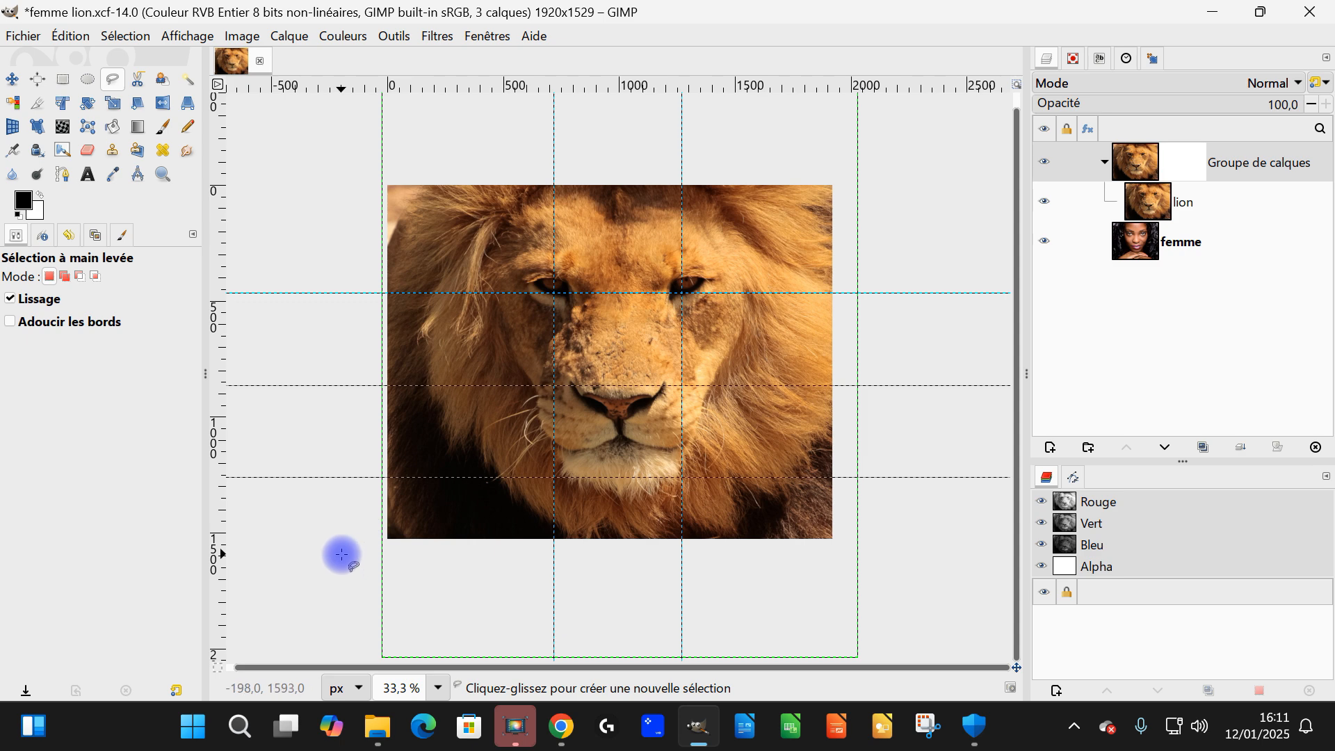
{"action": "left_click", "coordinate": [361, 571]}
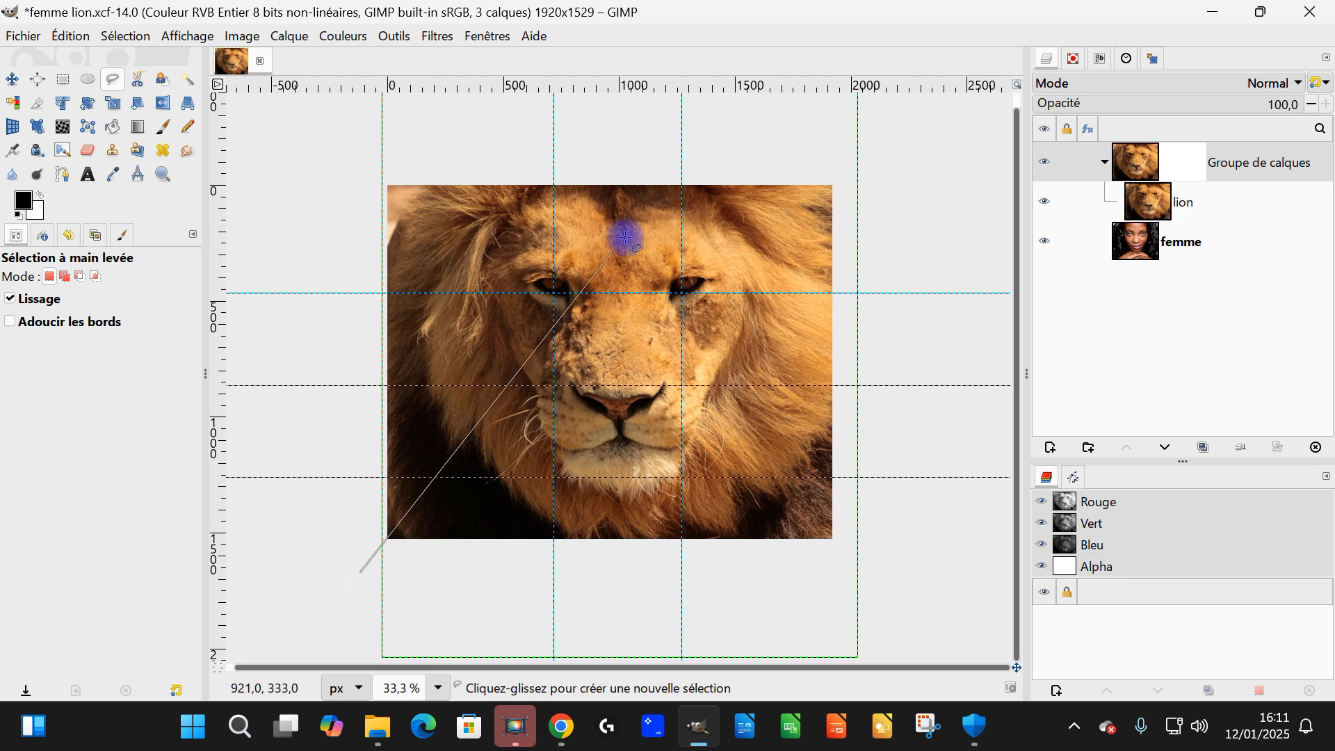
{"action": "left_click", "coordinate": [780, 132]}
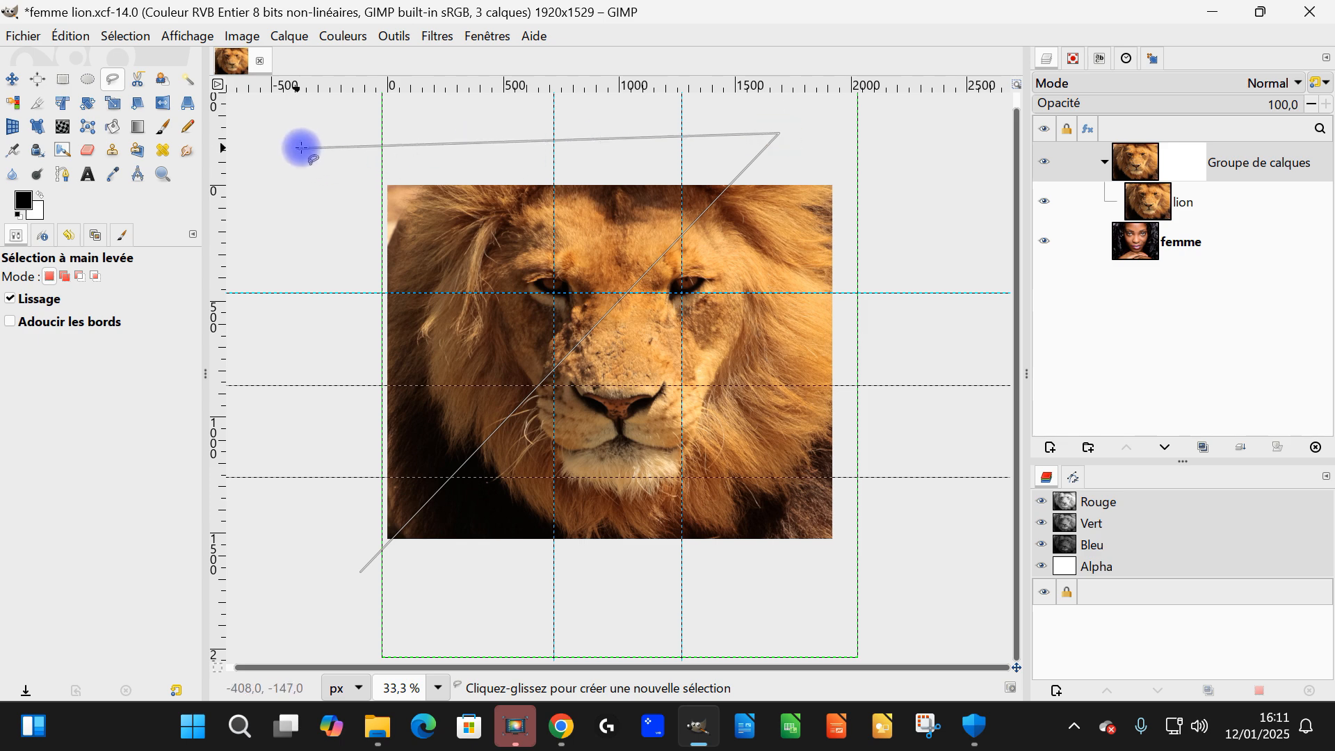
{"action": "left_click", "coordinate": [323, 134]}
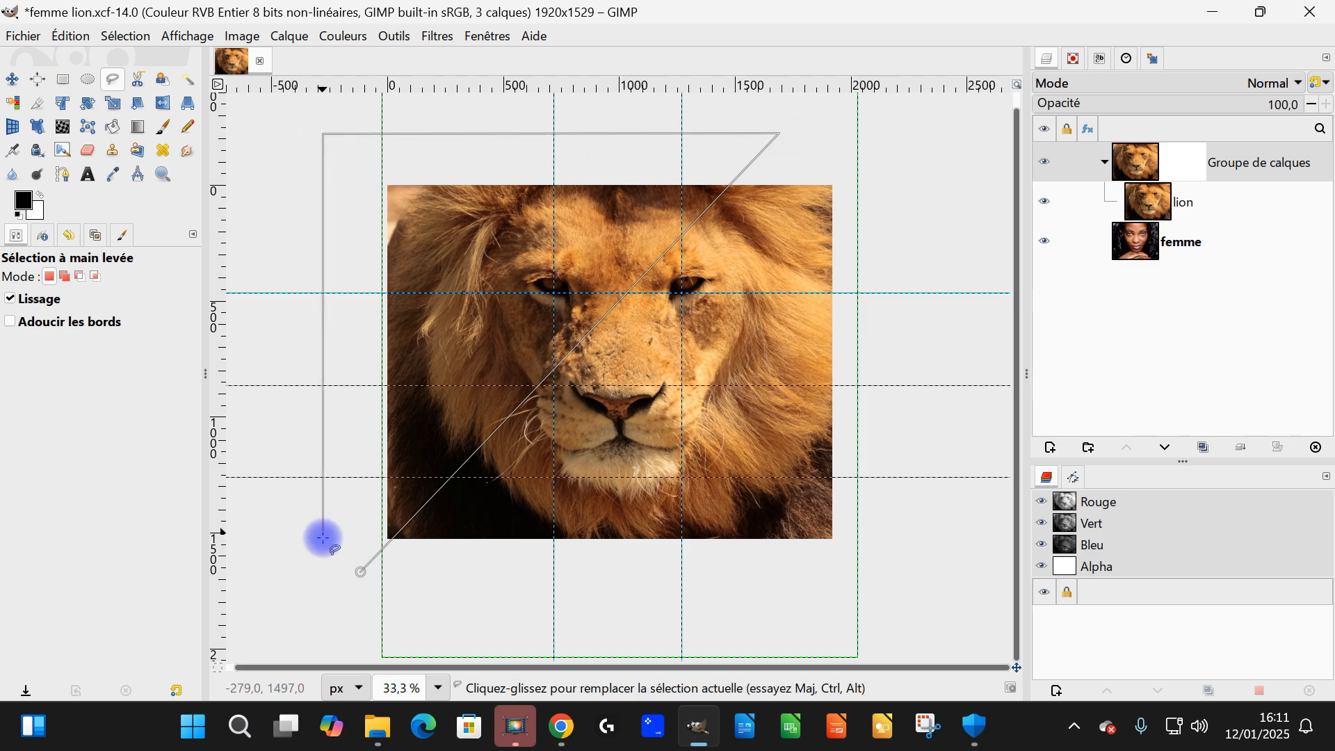
{"action": "left_click", "coordinate": [360, 572]}
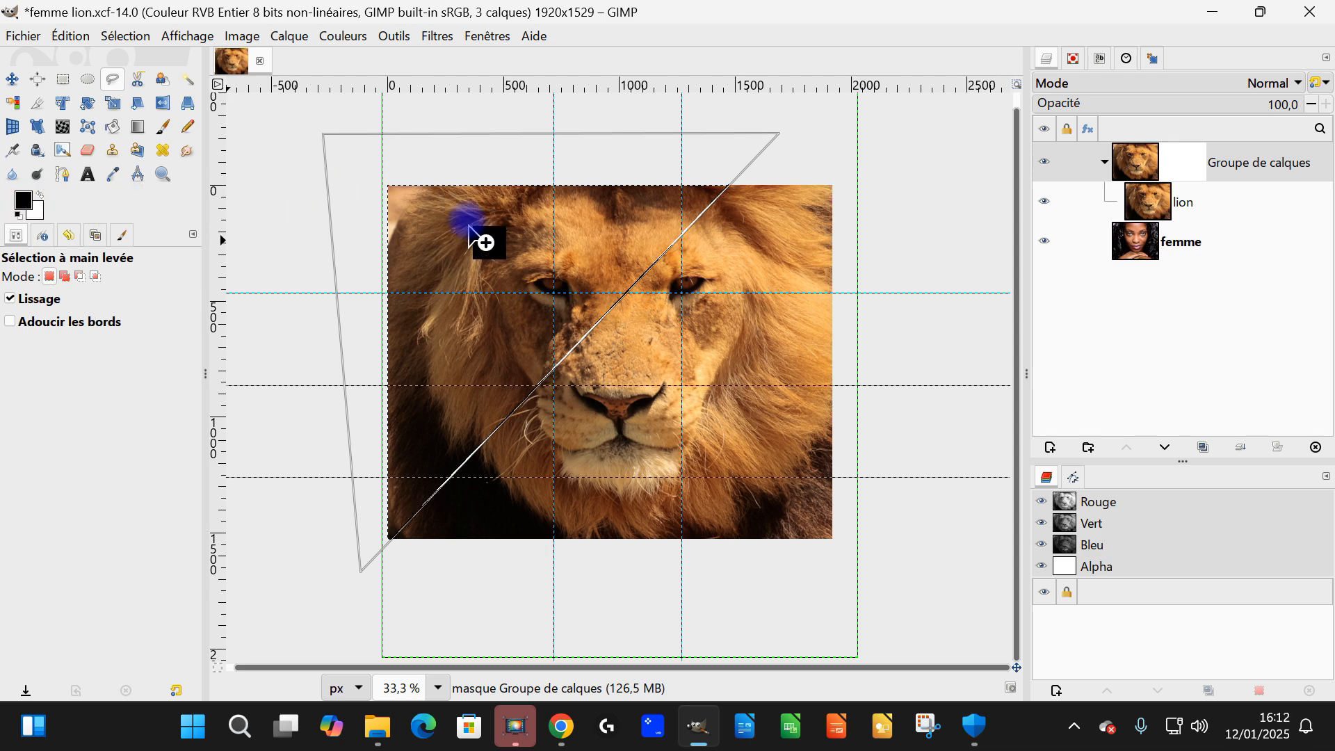
{"action": "left_click_drag", "start_coordinate": [467, 220], "coordinate": [468, 220]}
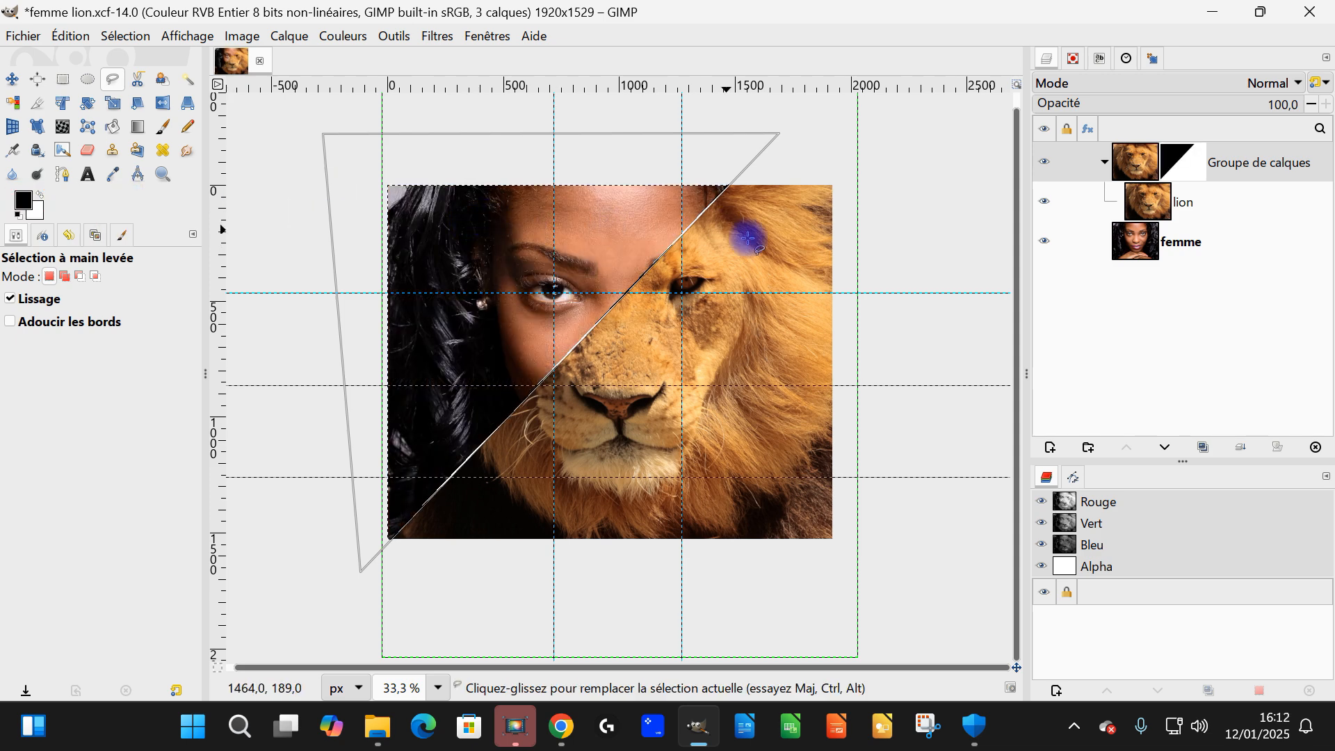
Clear the diagonal selection from the image
{"action": "scroll", "coordinate": [834, 257], "scroll_direction": "right", "scroll_amount": 3}
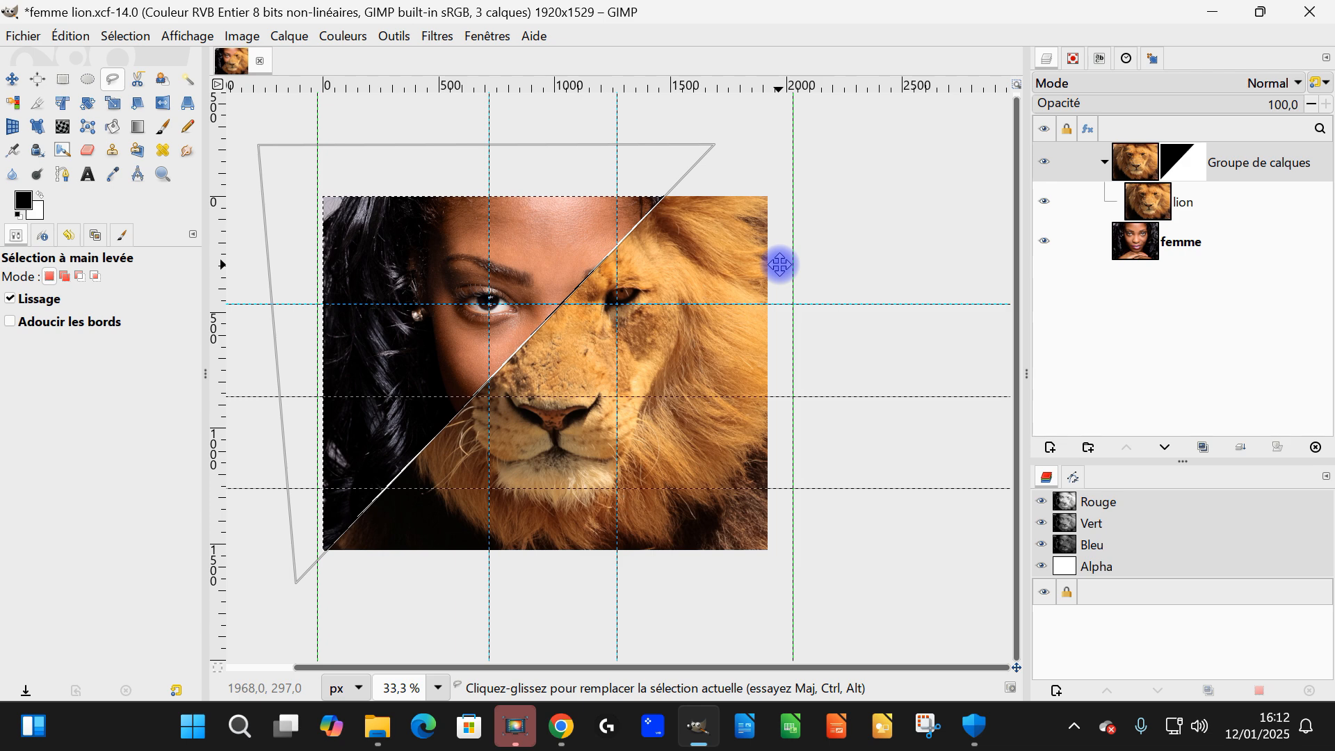
{"action": "scroll", "coordinate": [781, 262], "scroll_direction": "down", "scroll_amount": 2}
{"action": "scroll", "coordinate": [722, 141], "scroll_direction": "up", "scroll_amount": 2}
{"action": "scroll", "coordinate": [765, 155], "scroll_direction": "left", "scroll_amount": 2}
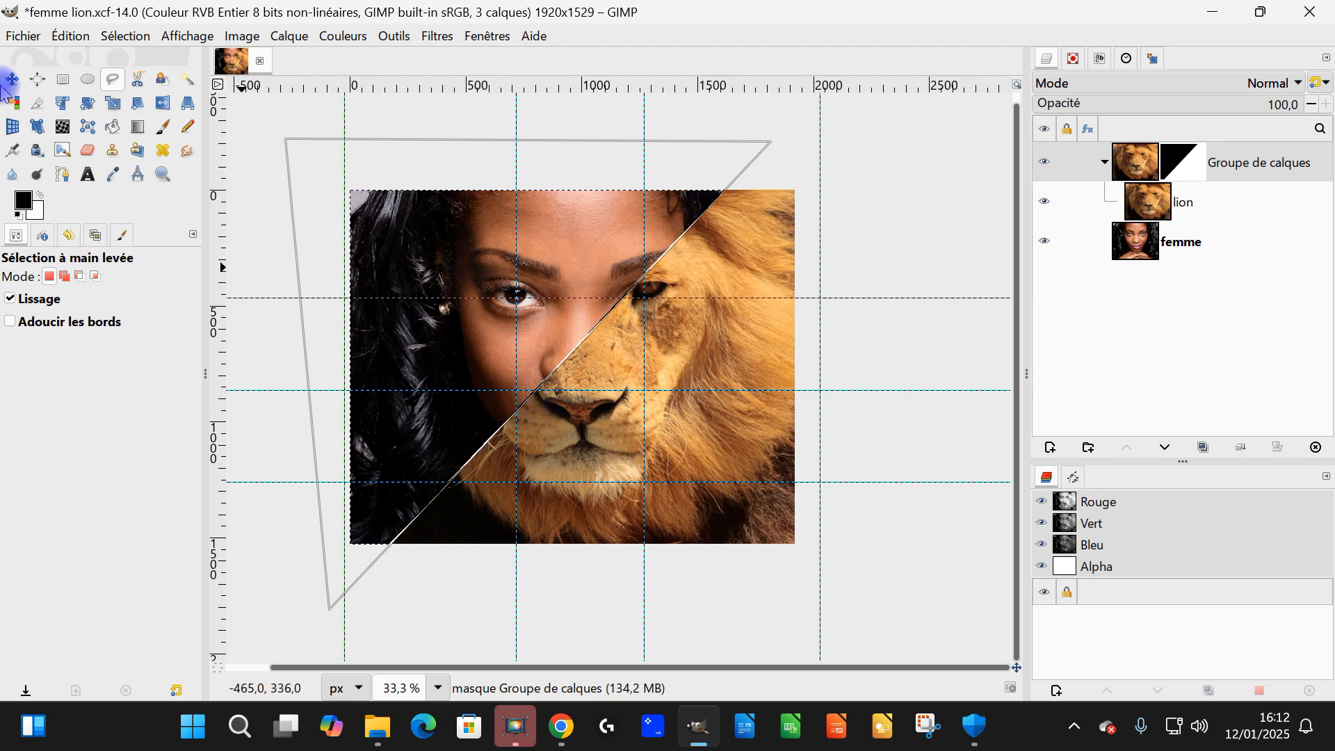
{"action": "left_click", "coordinate": [68, 81]}
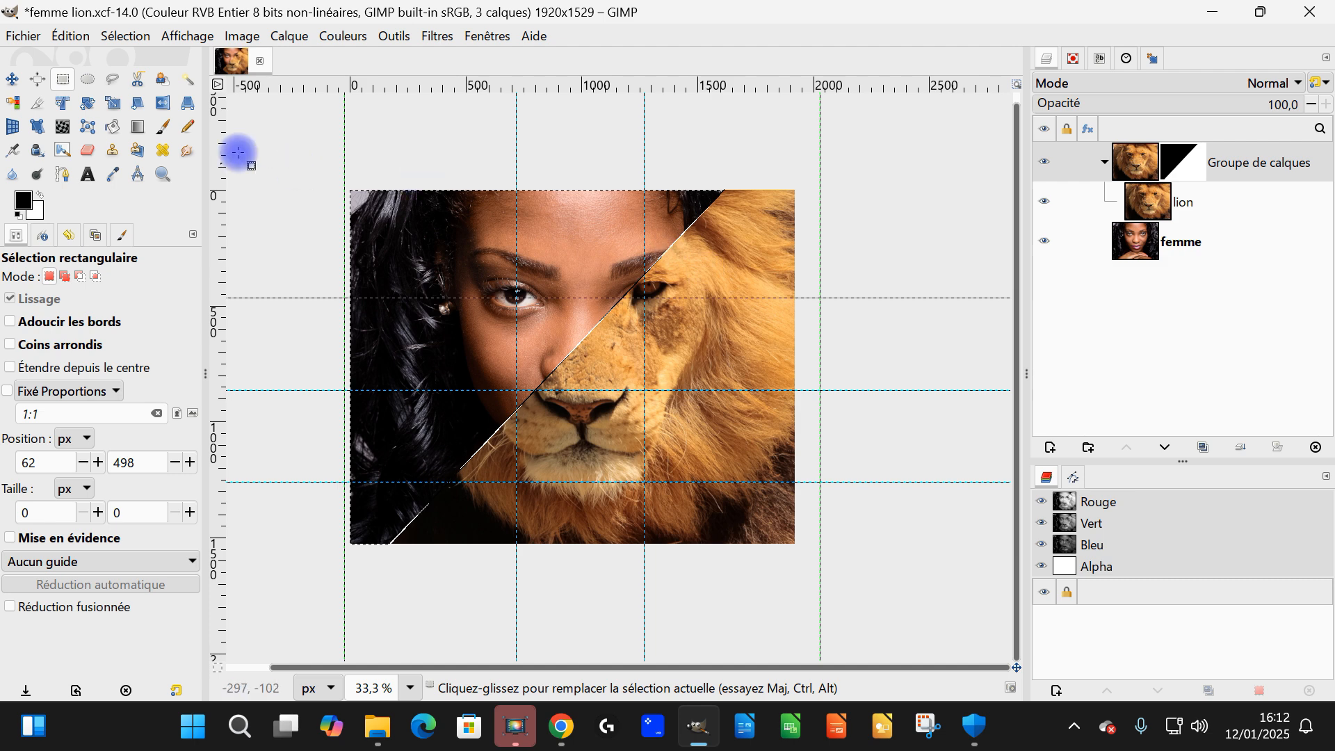
{"action": "left_click", "coordinate": [125, 37]}
{"action": "left_click", "coordinate": [125, 60]}
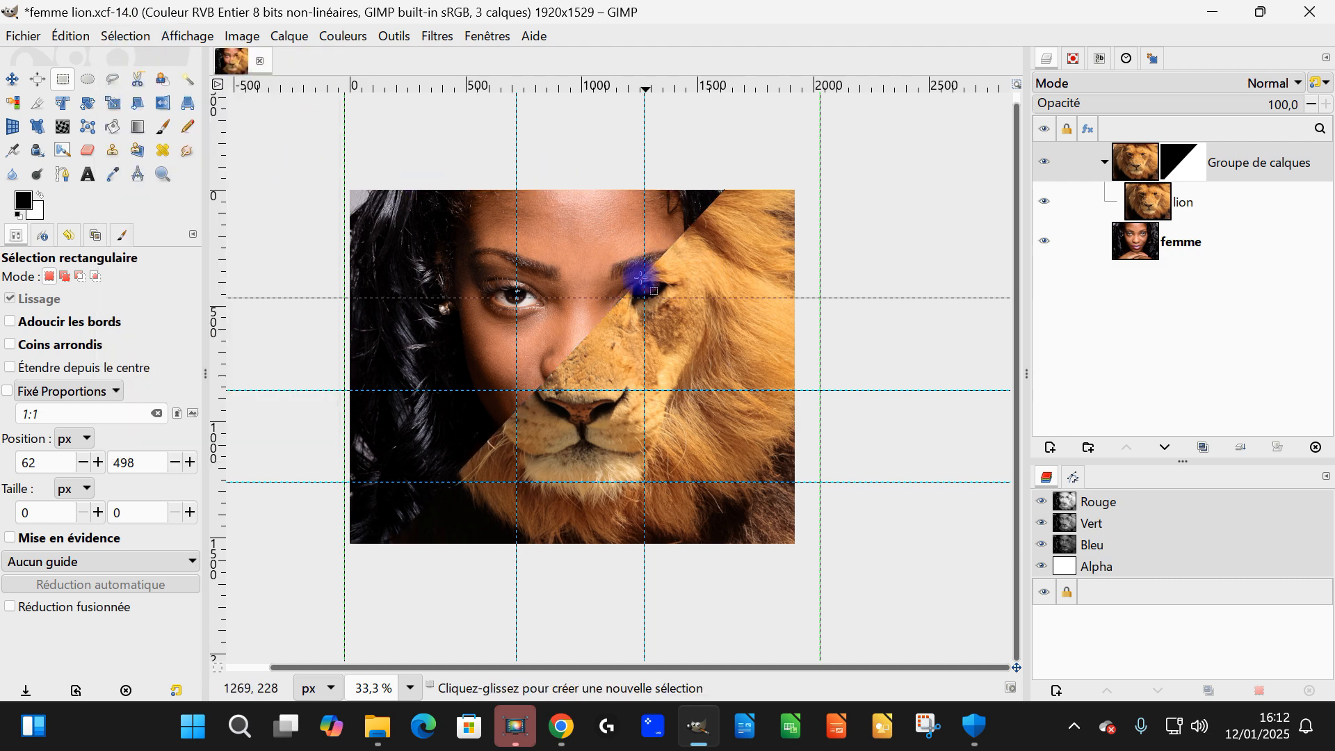
Move the femme layer slightly down and to the left so her features line up with the lion's across the diagonal
{"action": "left_click", "coordinate": [12, 80]}
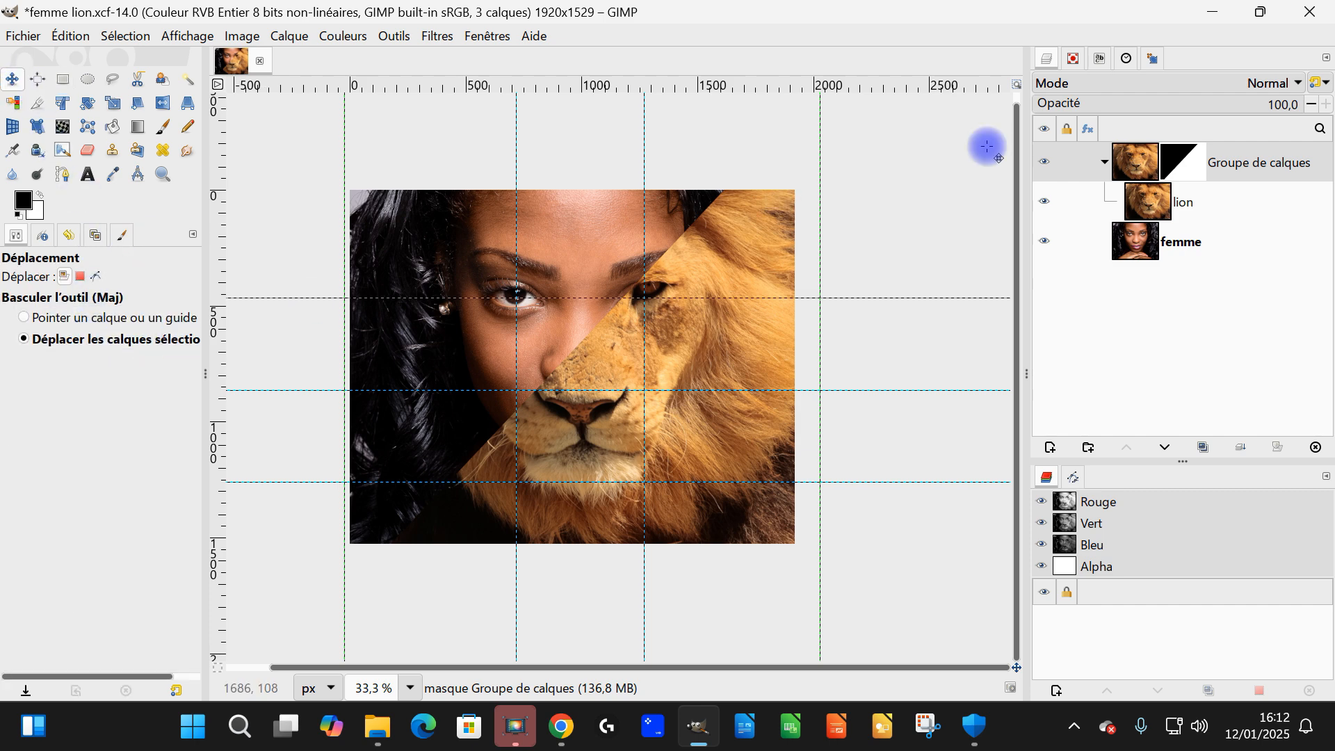
{"action": "left_click", "coordinate": [1140, 254]}
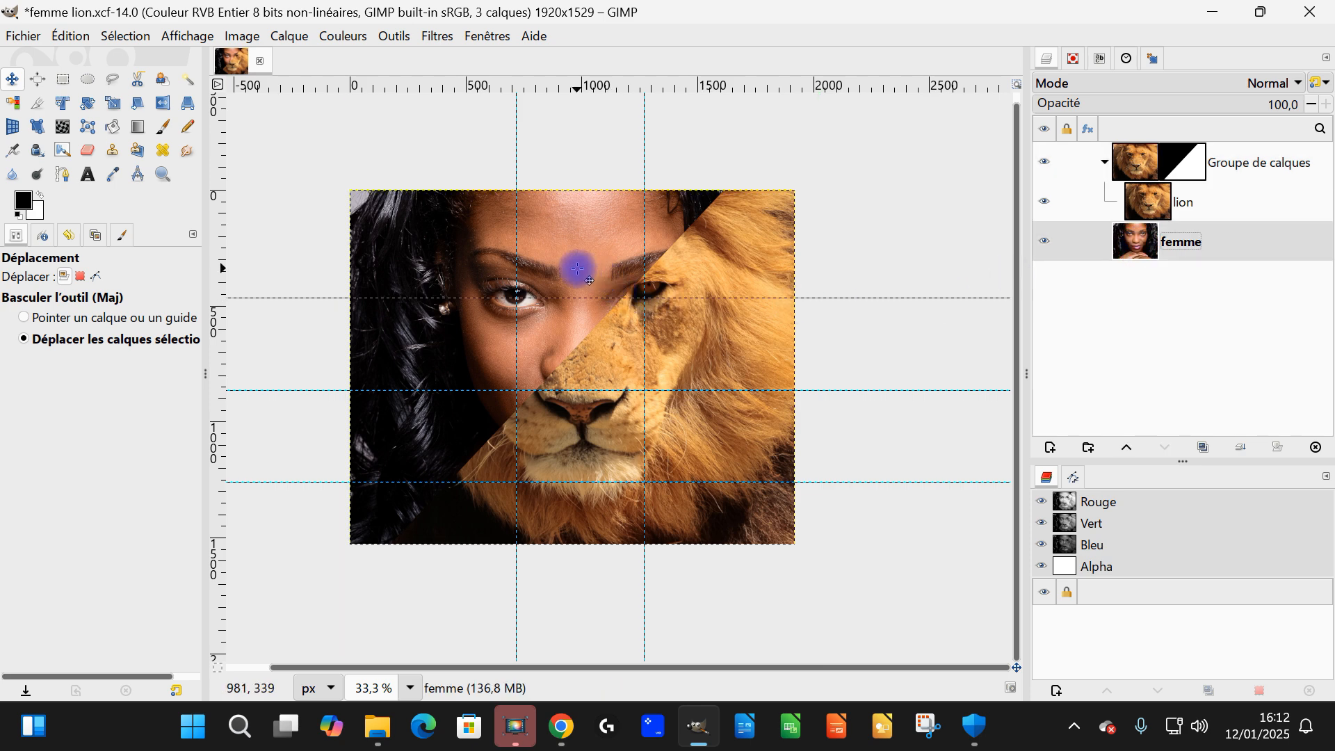
{"action": "left_click_drag", "start_coordinate": [578, 268], "coordinate": [569, 277]}
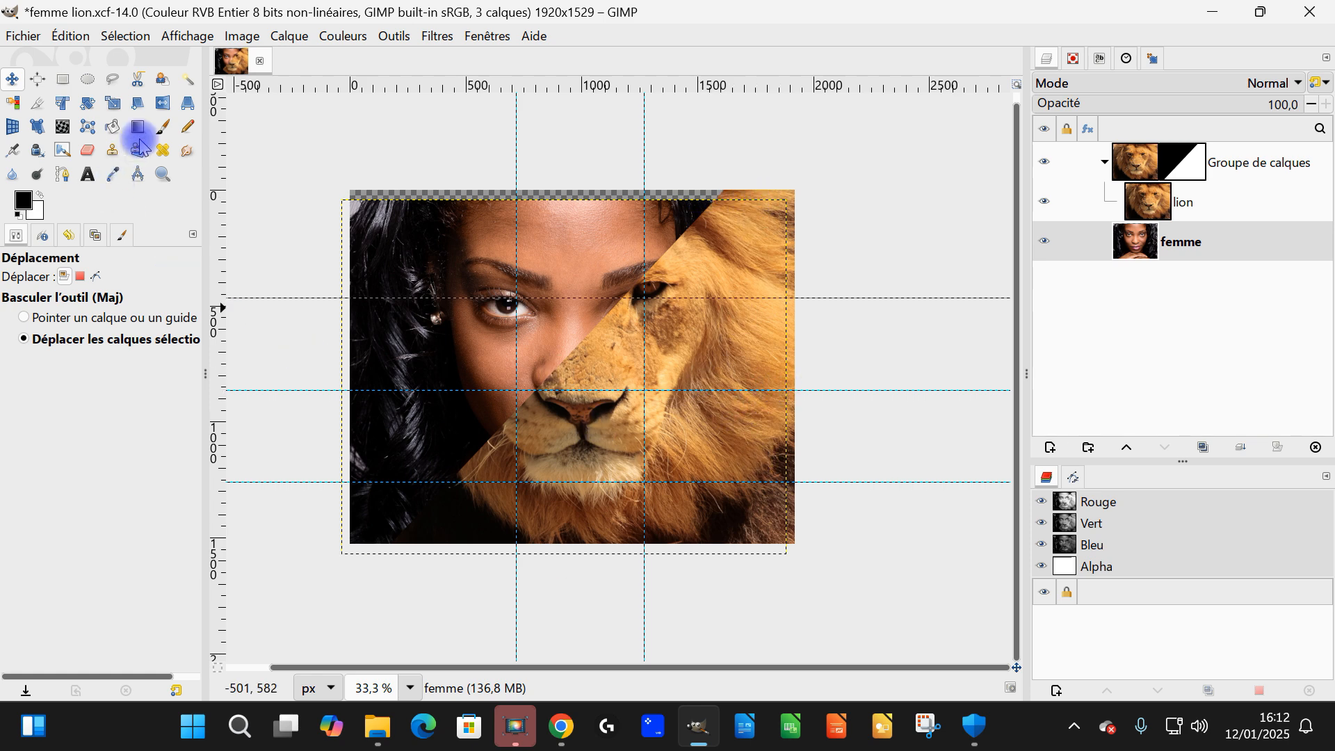
Crop the image to 1542 × 1434 px starting at position 174, 54, excluding the empty strip along the portrait's upper edge
{"action": "left_click", "coordinate": [38, 105]}
{"action": "left_click_drag", "start_coordinate": [411, 202], "coordinate": [754, 543]}
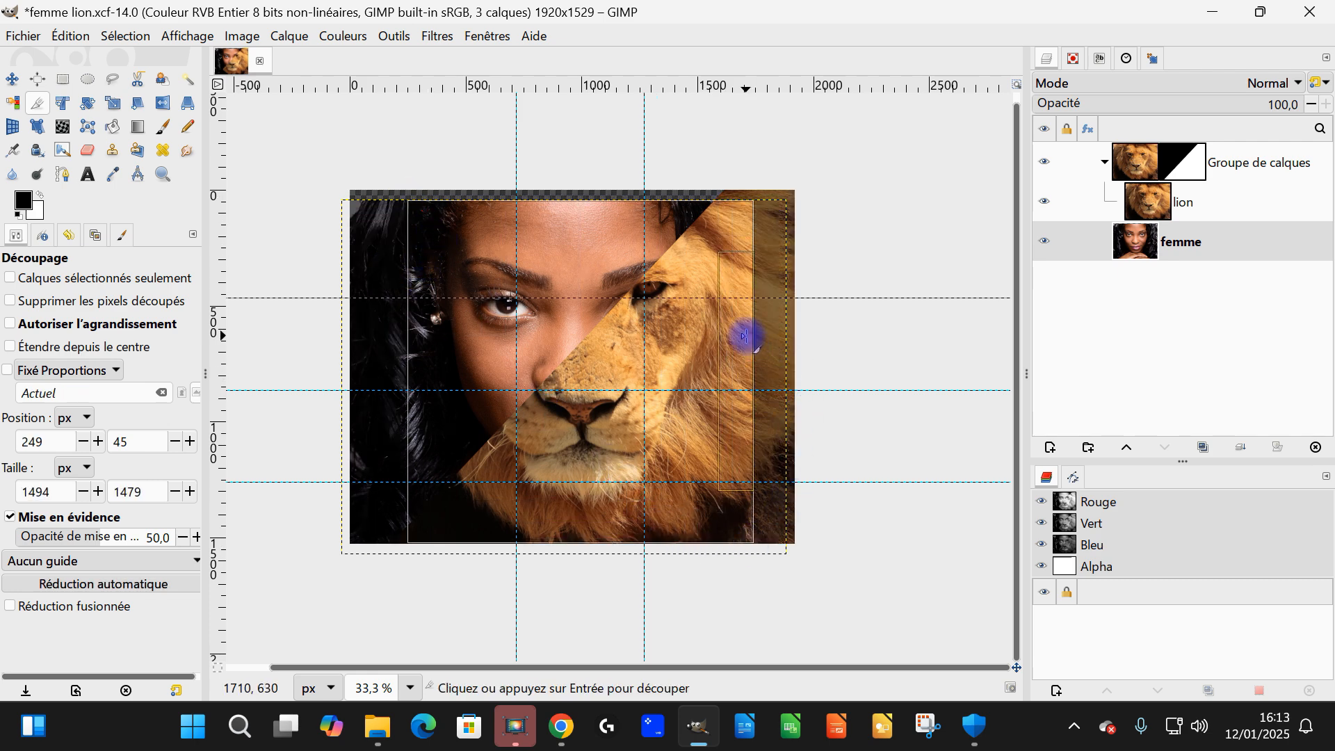
{"action": "left_click_drag", "start_coordinate": [409, 344], "coordinate": [399, 338]}
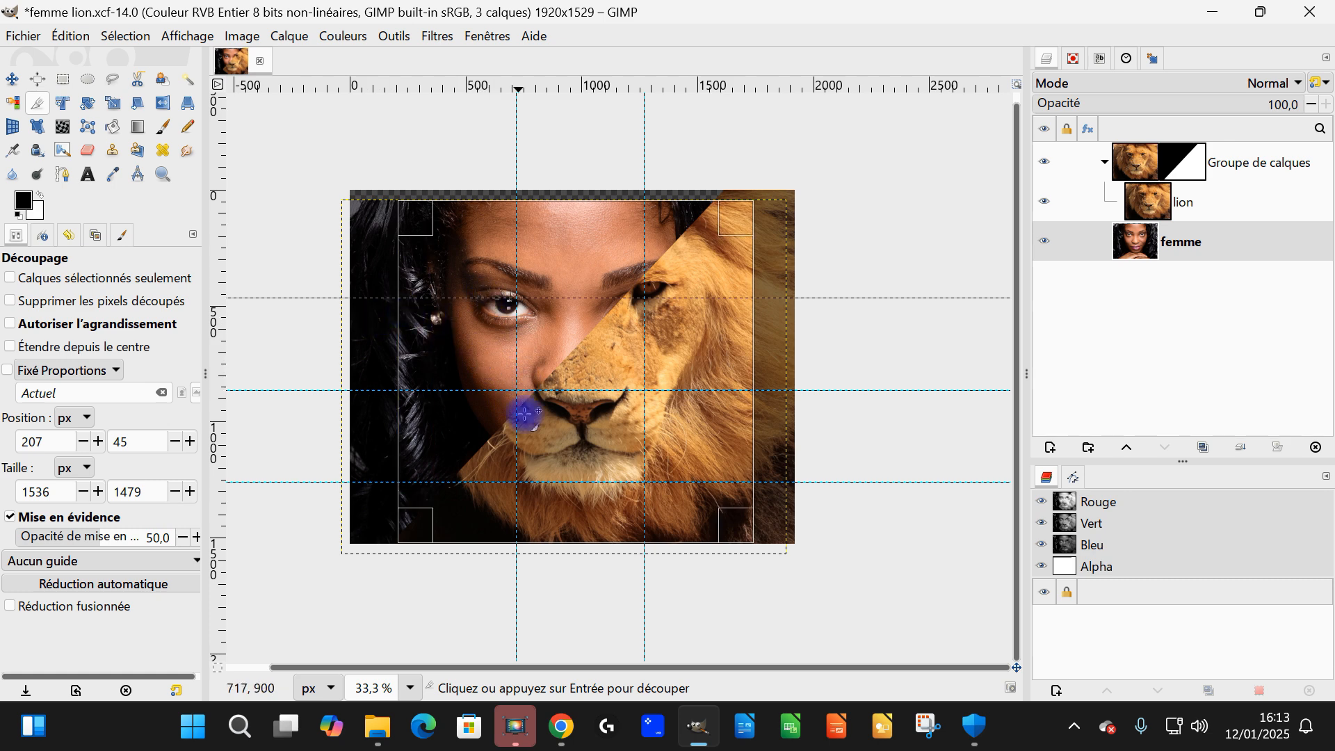
{"action": "left_click_drag", "start_coordinate": [421, 341], "coordinate": [410, 345]}
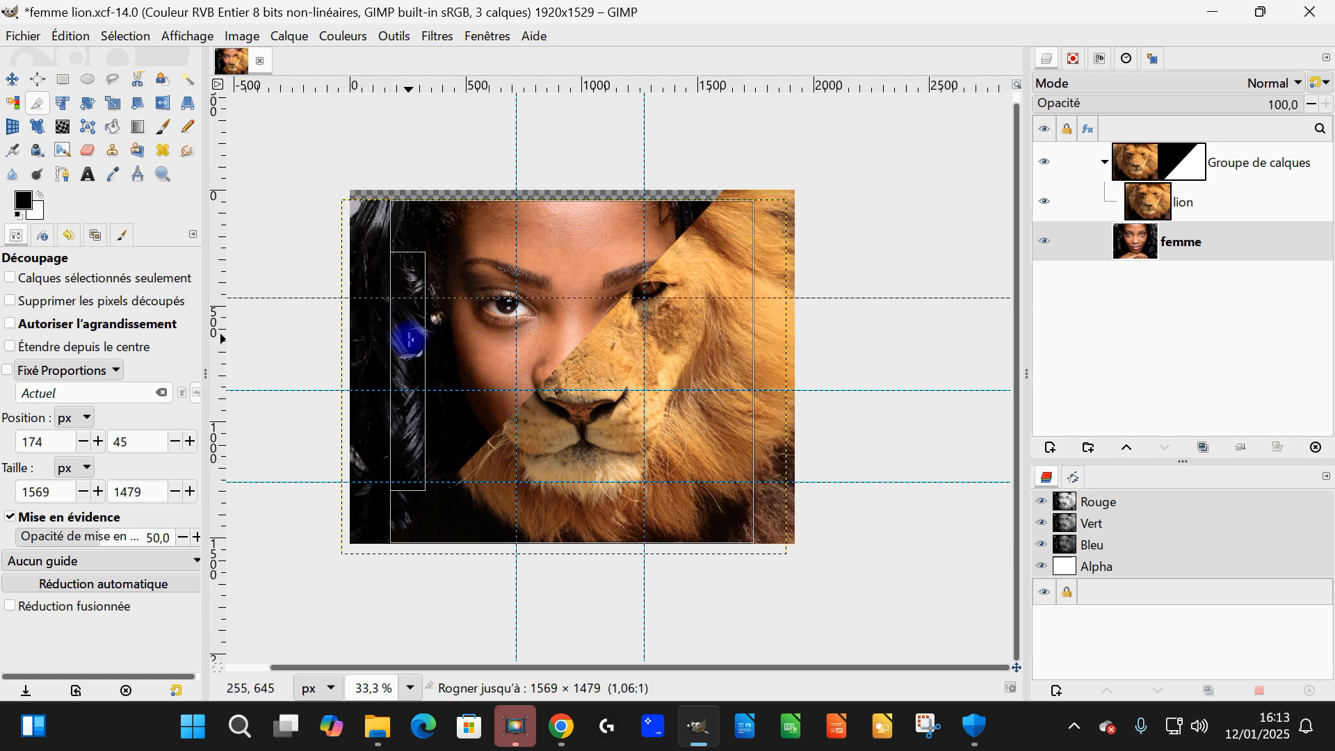
{"action": "left_click_drag", "start_coordinate": [612, 542], "coordinate": [596, 530]}
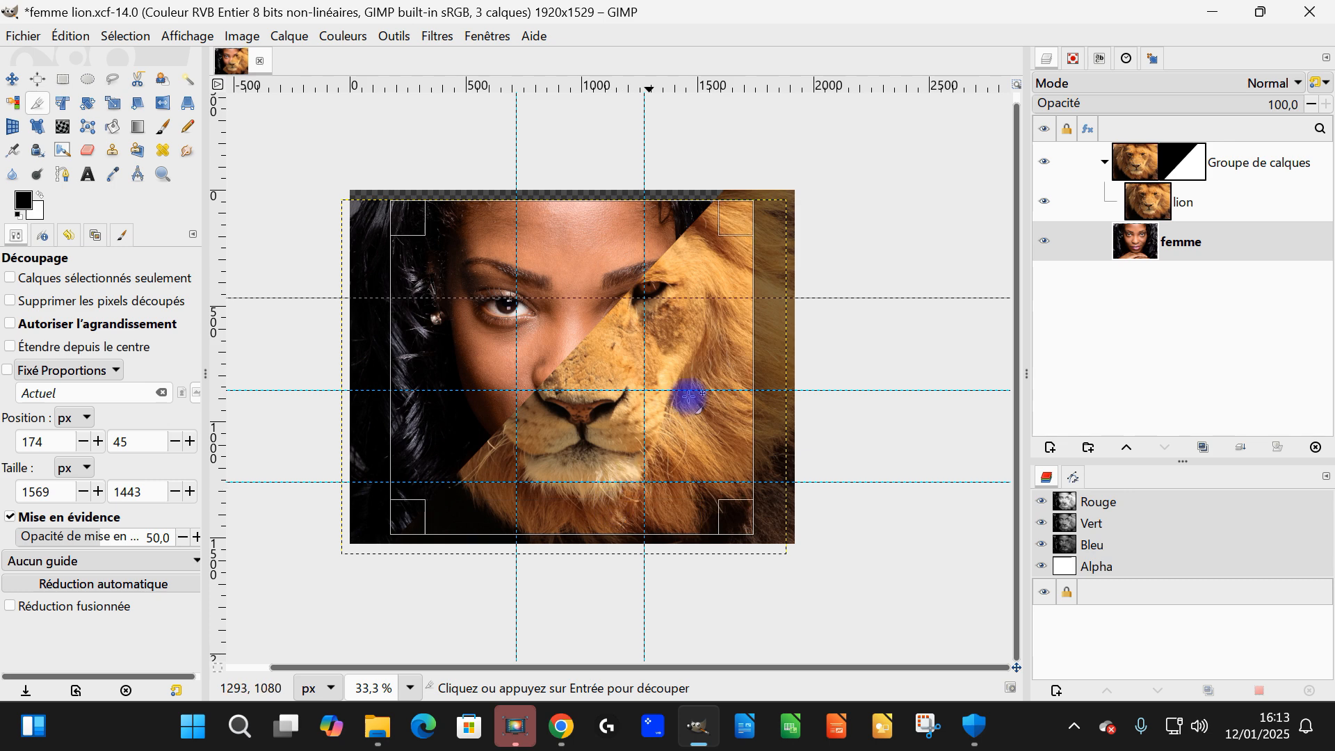
{"action": "left_click_drag", "start_coordinate": [576, 215], "coordinate": [569, 218]}
{"action": "left_click_drag", "start_coordinate": [741, 349], "coordinate": [735, 346]}
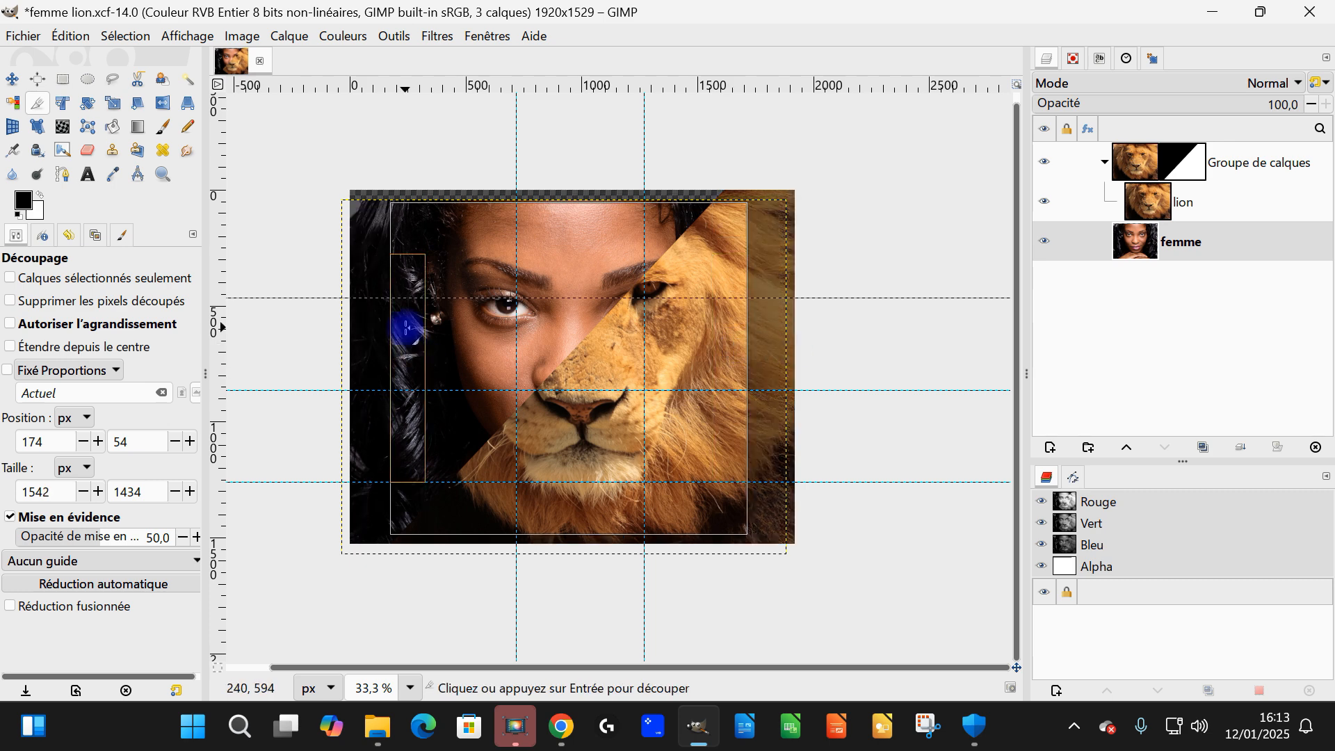
{"action": "left_click", "coordinate": [578, 356]}
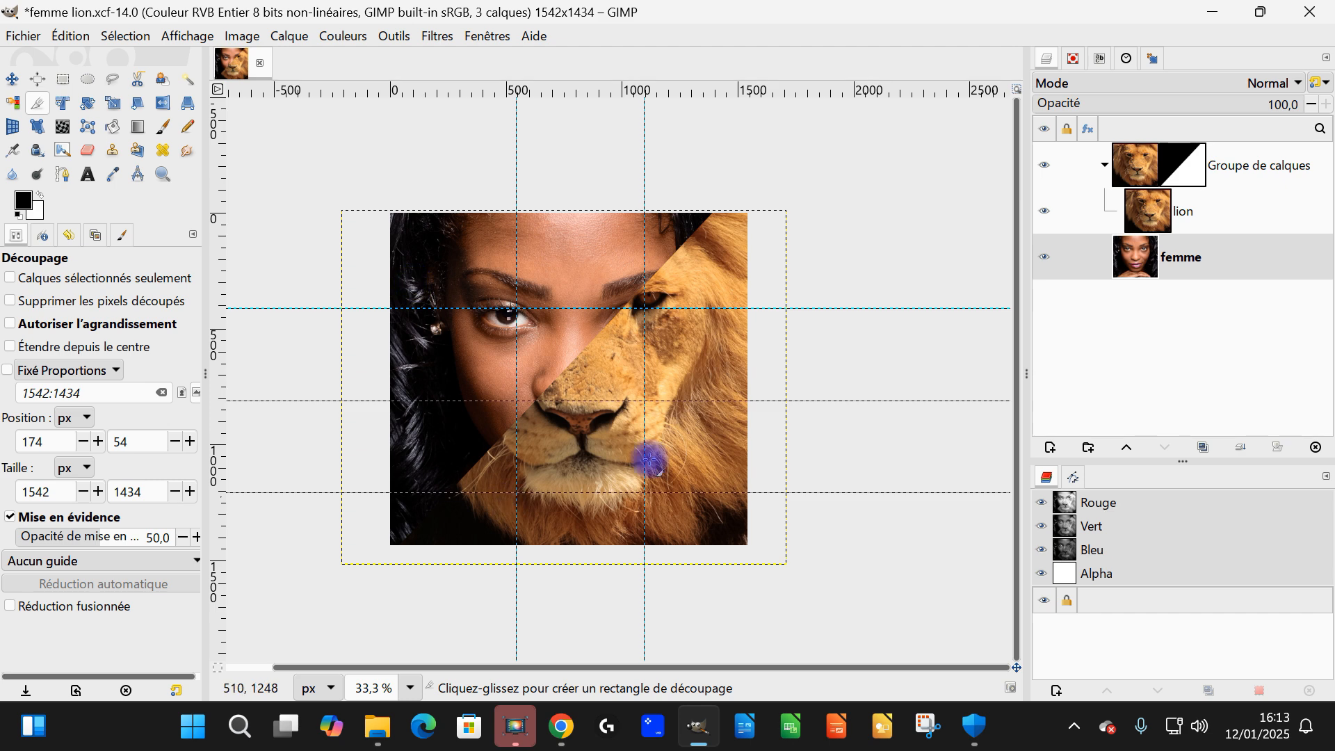
Remove all the guides from the image
{"action": "left_click", "coordinate": [244, 36]}
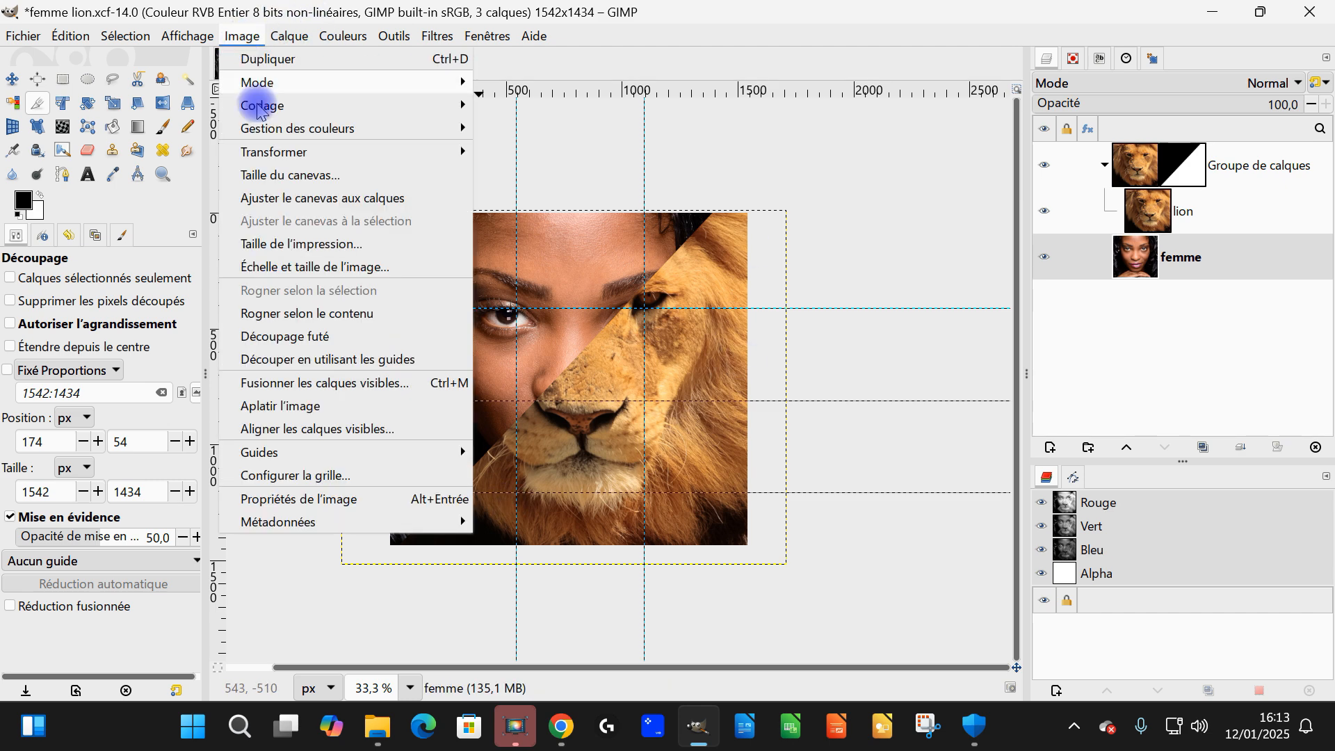
{"action": "mouse_move", "coordinate": [315, 454]}
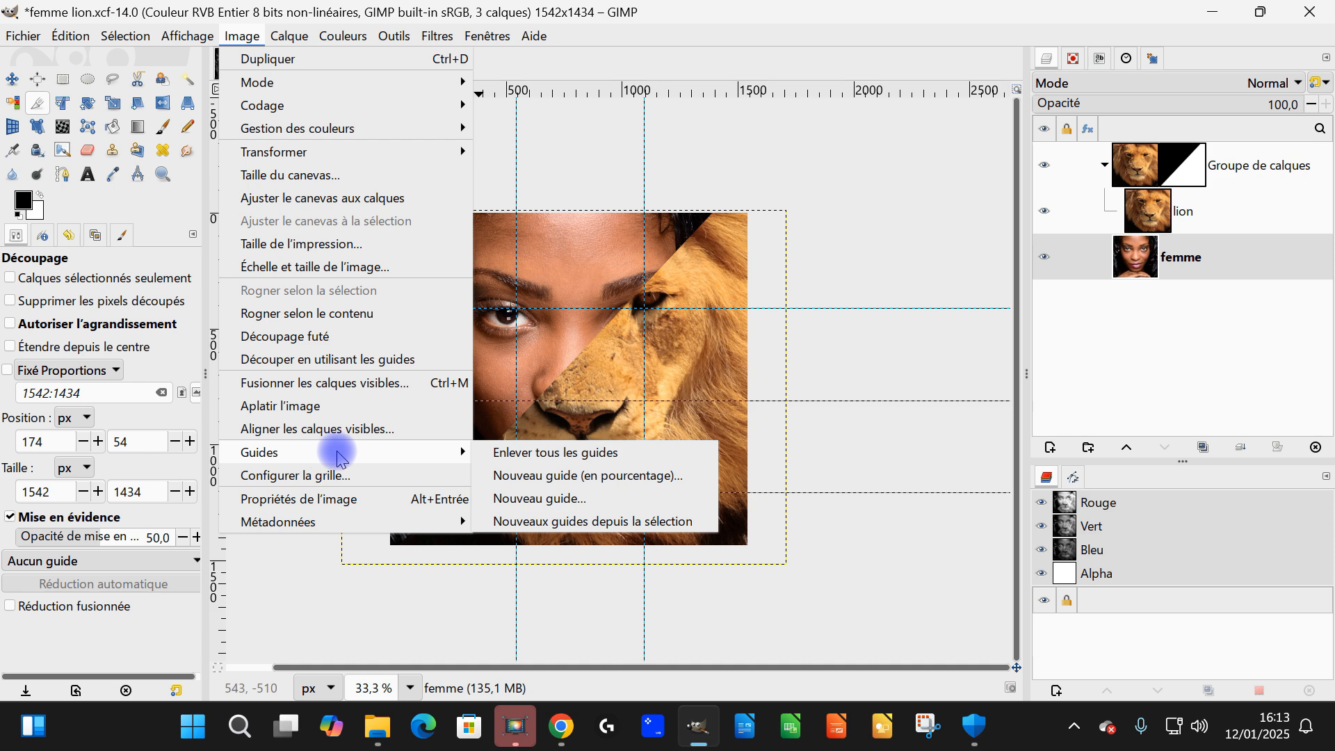
{"action": "left_click", "coordinate": [548, 454]}
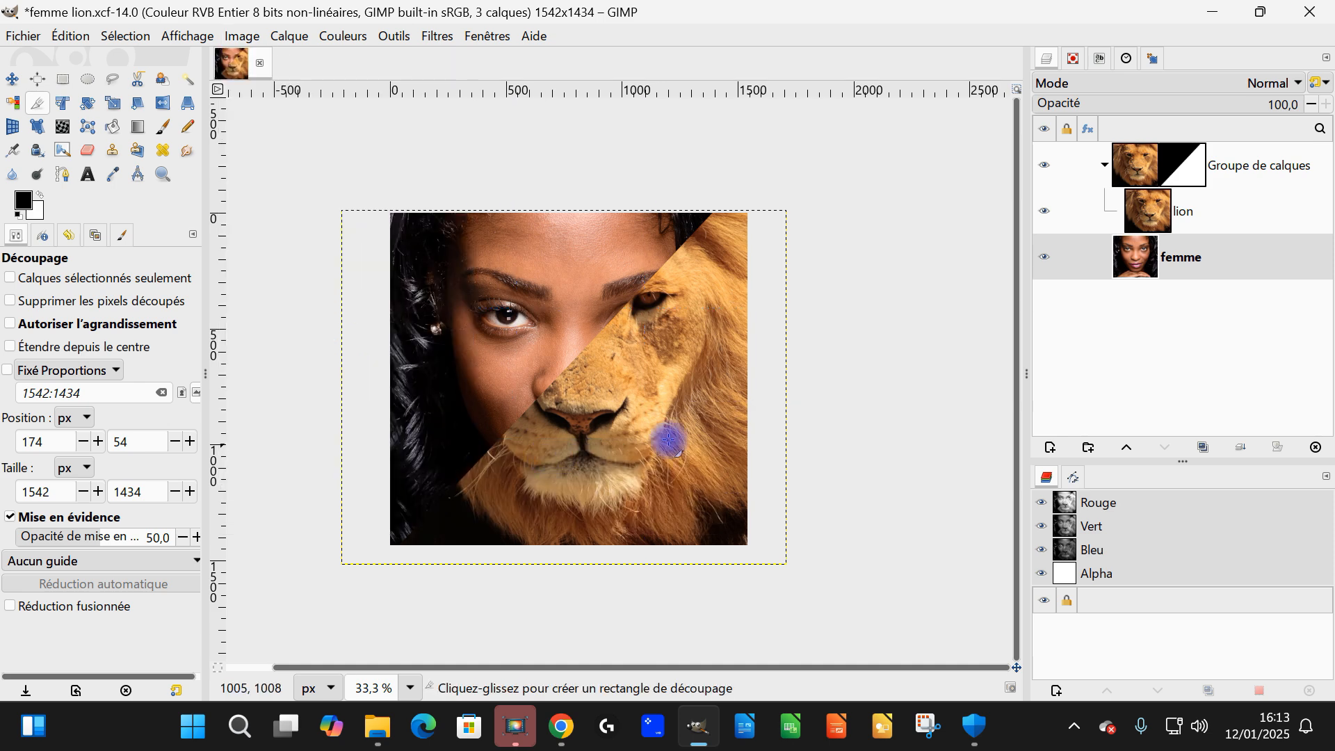
{"action": "scroll", "coordinate": [563, 426], "scroll_direction": "up", "scroll_amount": 1}
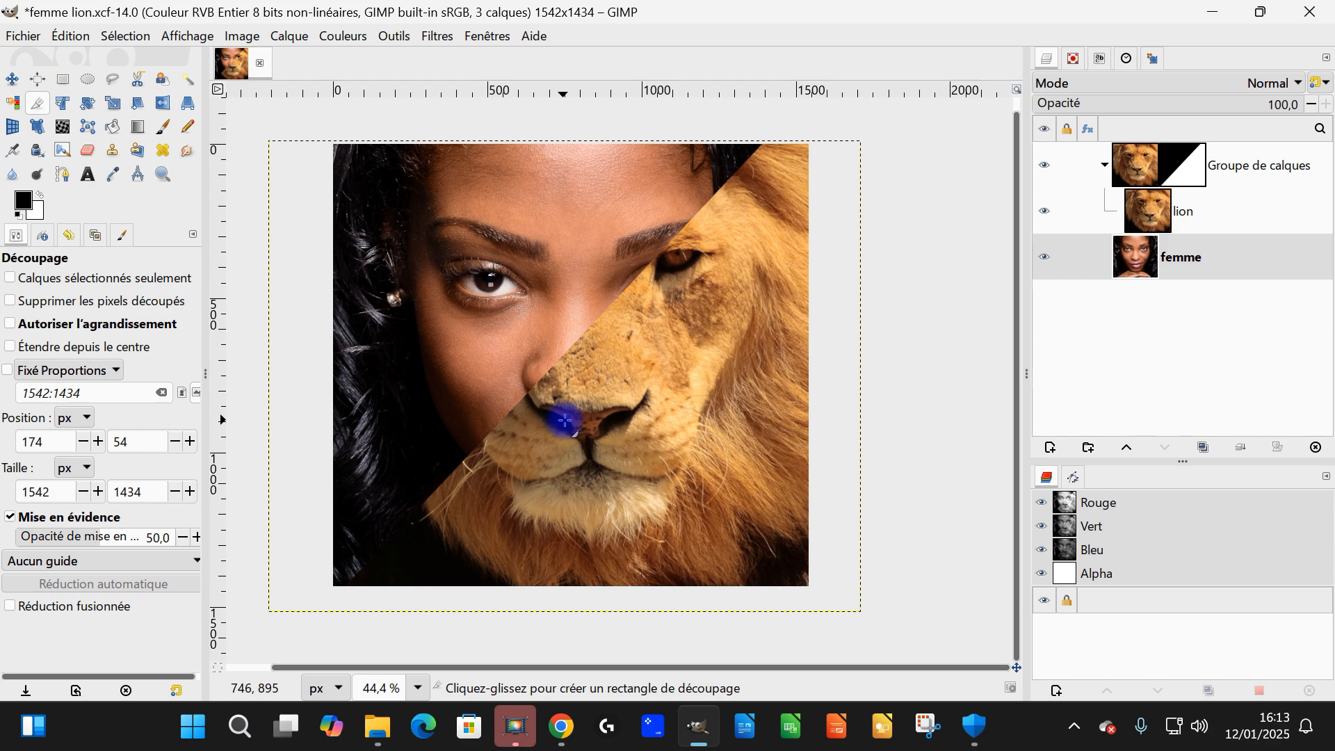
Nudge the femme layer in small moves until her nose lines up with the lion's nose across the diagonal
{"action": "scroll", "coordinate": [591, 424], "scroll_direction": "up", "scroll_amount": 1}
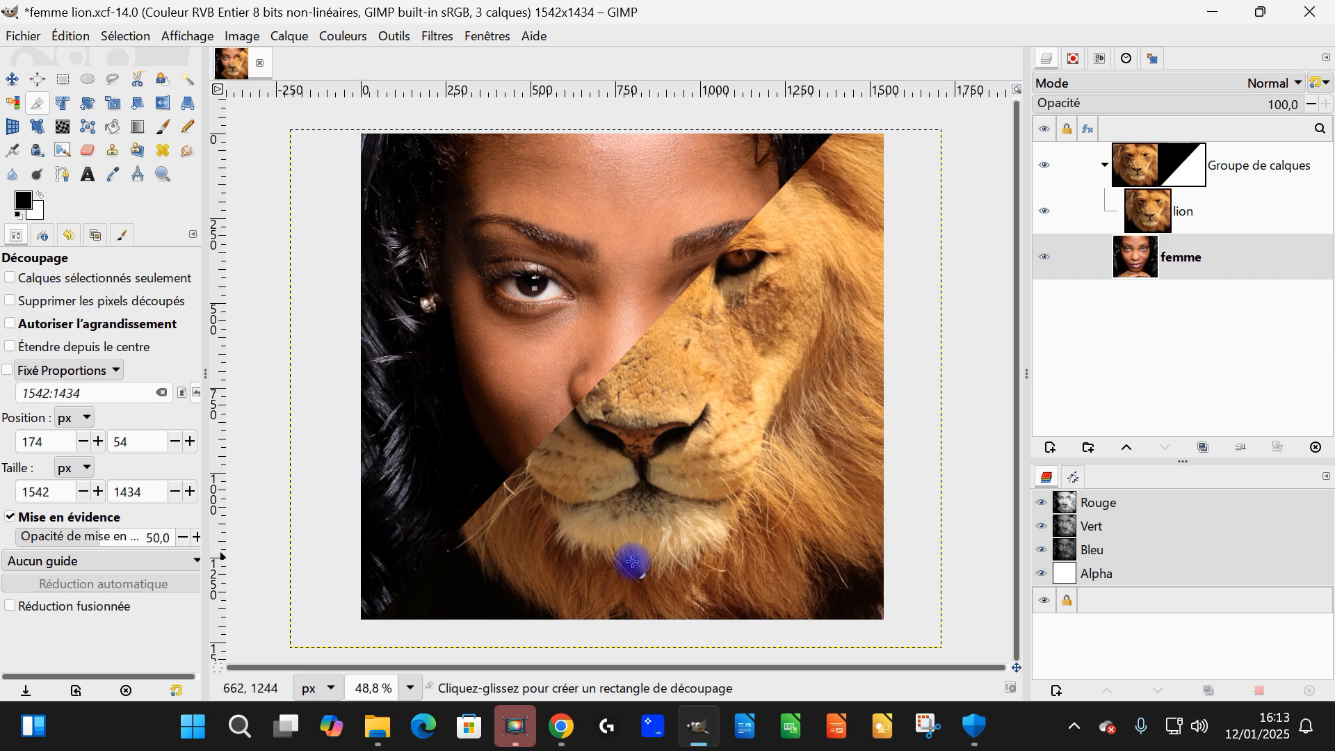
{"action": "left_click", "coordinate": [12, 78]}
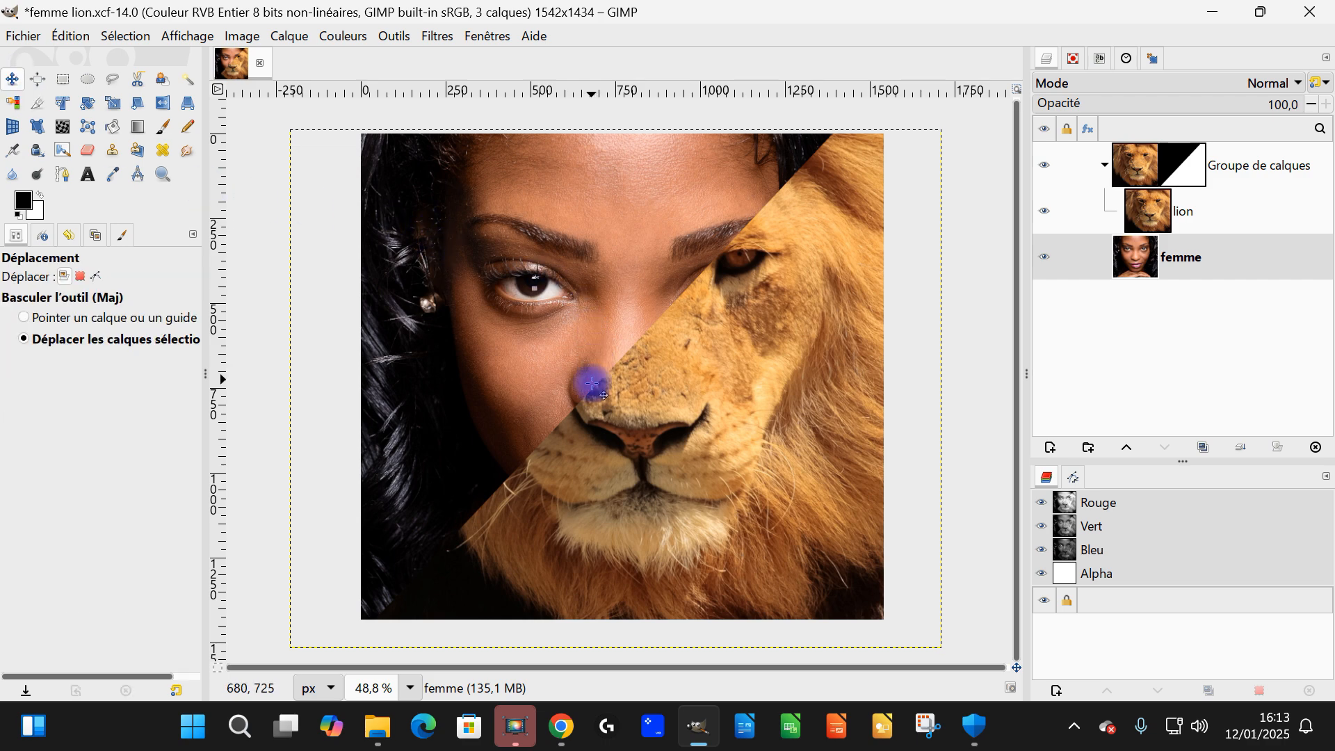
{"action": "scroll", "coordinate": [592, 388], "scroll_direction": "up", "scroll_amount": 10}
{"action": "left_click_drag", "start_coordinate": [577, 376], "coordinate": [590, 390]}
{"action": "scroll", "coordinate": [600, 428], "scroll_direction": "down", "scroll_amount": 8}
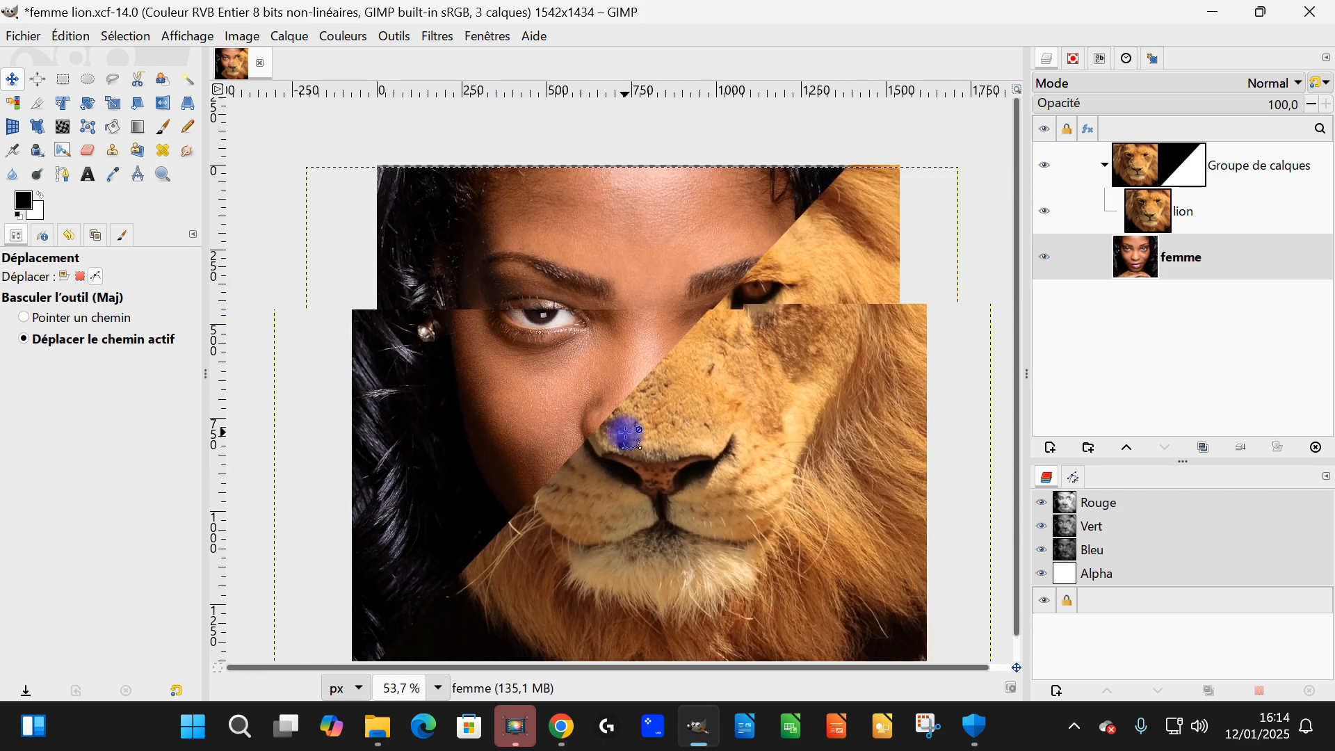
{"action": "left_click_drag", "start_coordinate": [699, 434], "coordinate": [681, 381]}
{"action": "scroll", "coordinate": [764, 238], "scroll_direction": "up", "scroll_amount": 2}
{"action": "scroll", "coordinate": [626, 369], "scroll_direction": "up", "scroll_amount": 8}
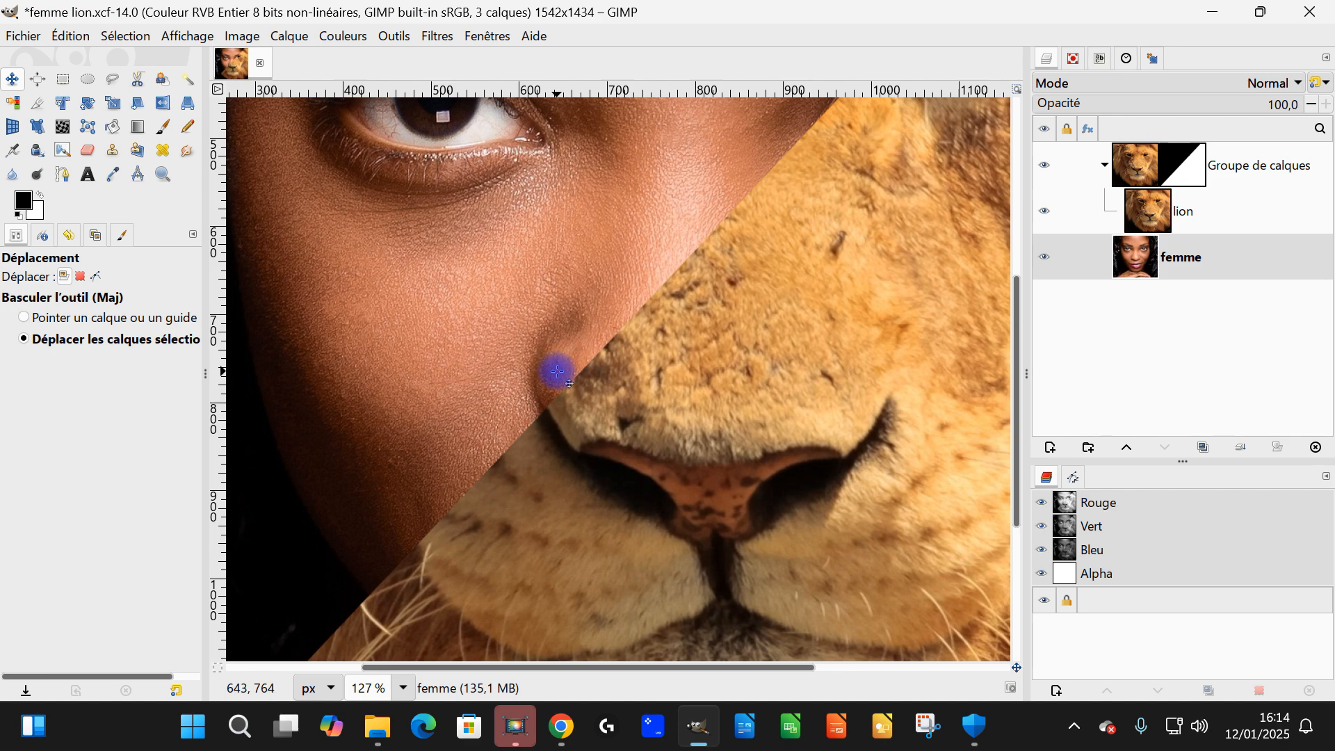
{"action": "left_click_drag", "start_coordinate": [558, 372], "coordinate": [556, 364]}
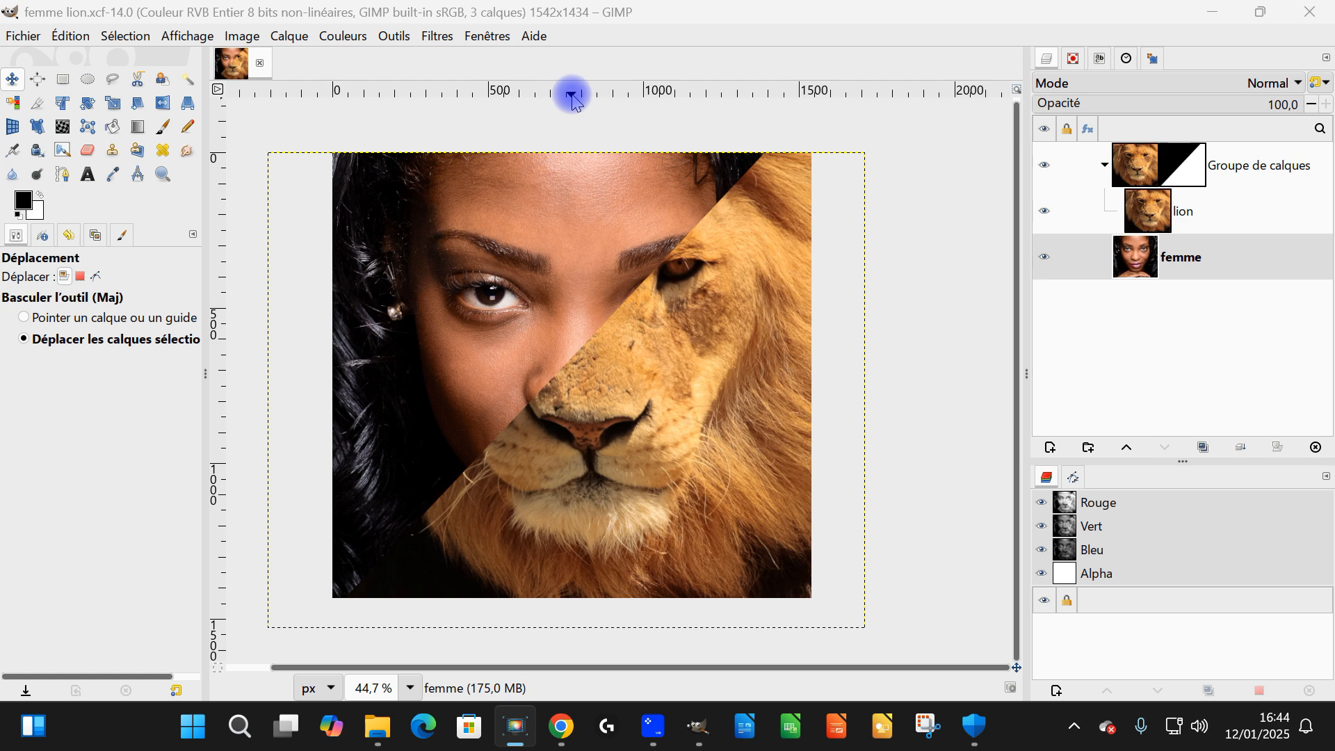
Place a horizontal guide through the woman's eye and make lion the active layer
{"action": "left_click_drag", "start_coordinate": [593, 92], "coordinate": [626, 297]}
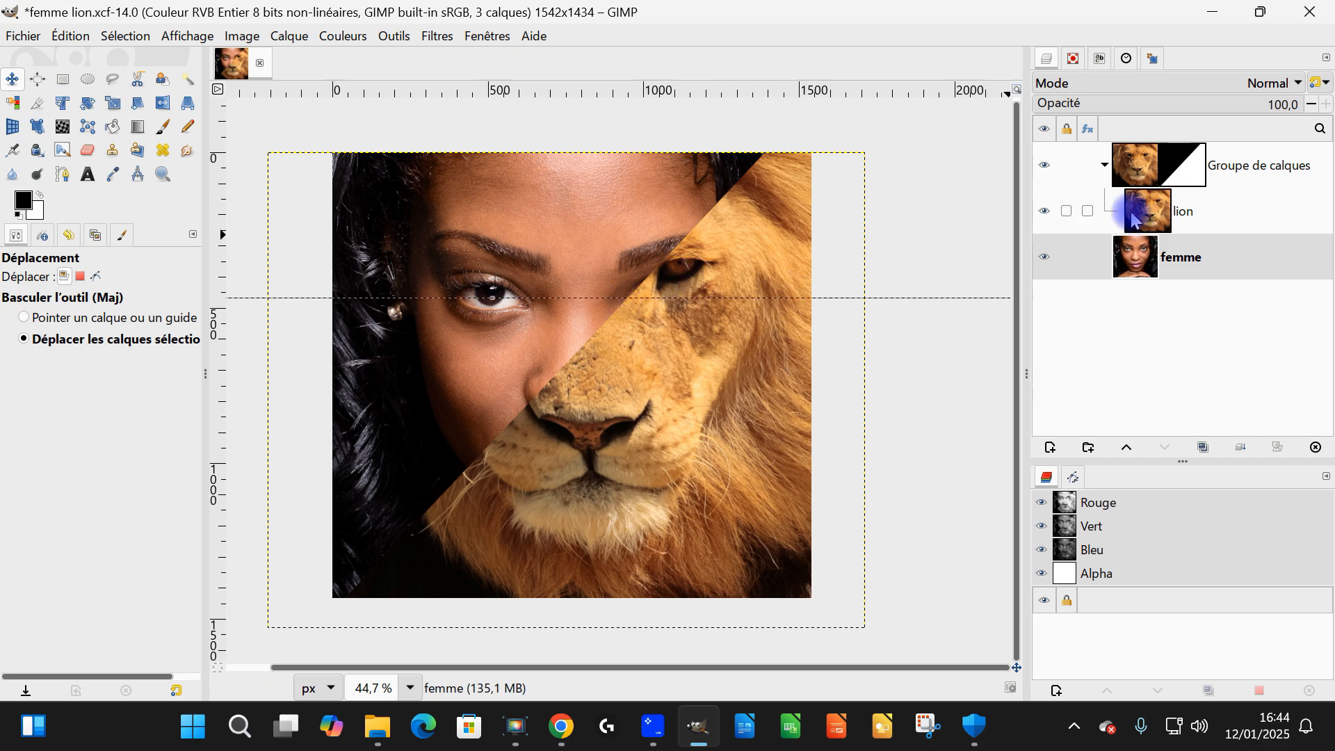
{"action": "left_click", "coordinate": [1155, 209]}
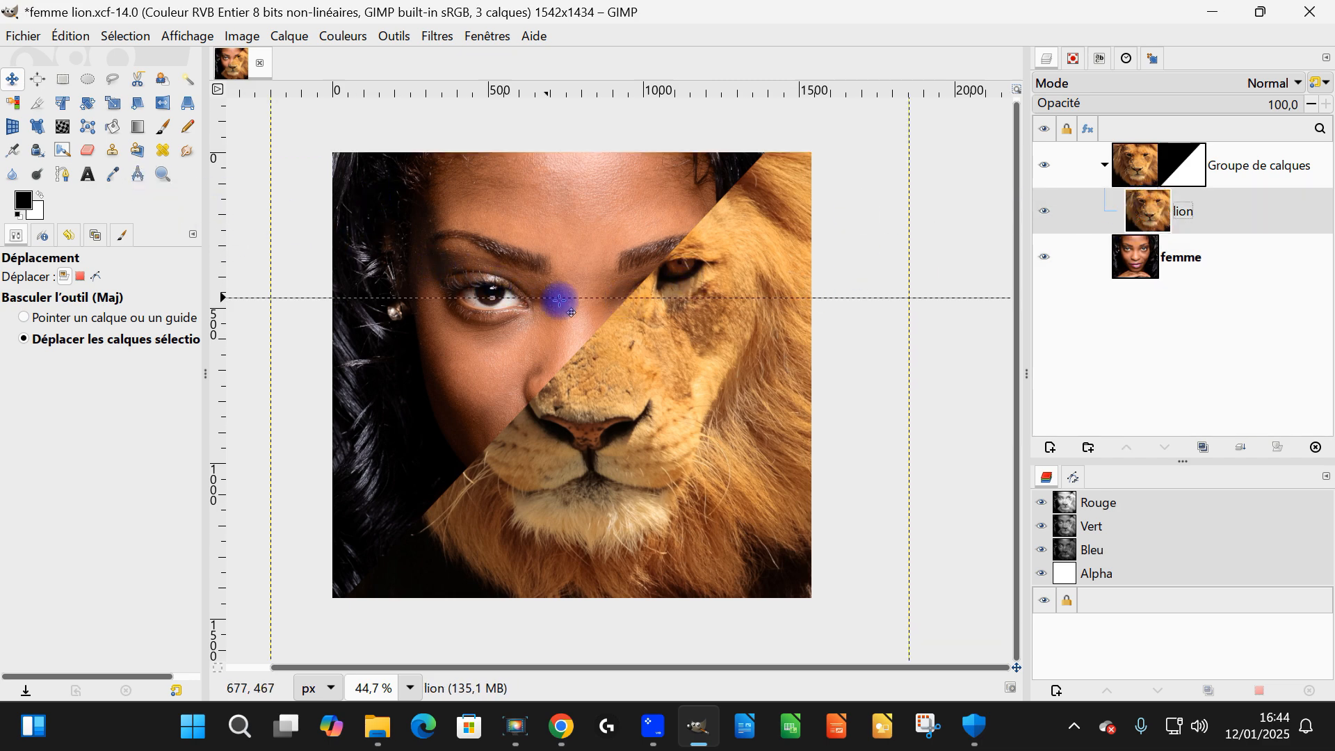
{"action": "scroll", "coordinate": [581, 299], "scroll_direction": "down", "scroll_amount": 3}
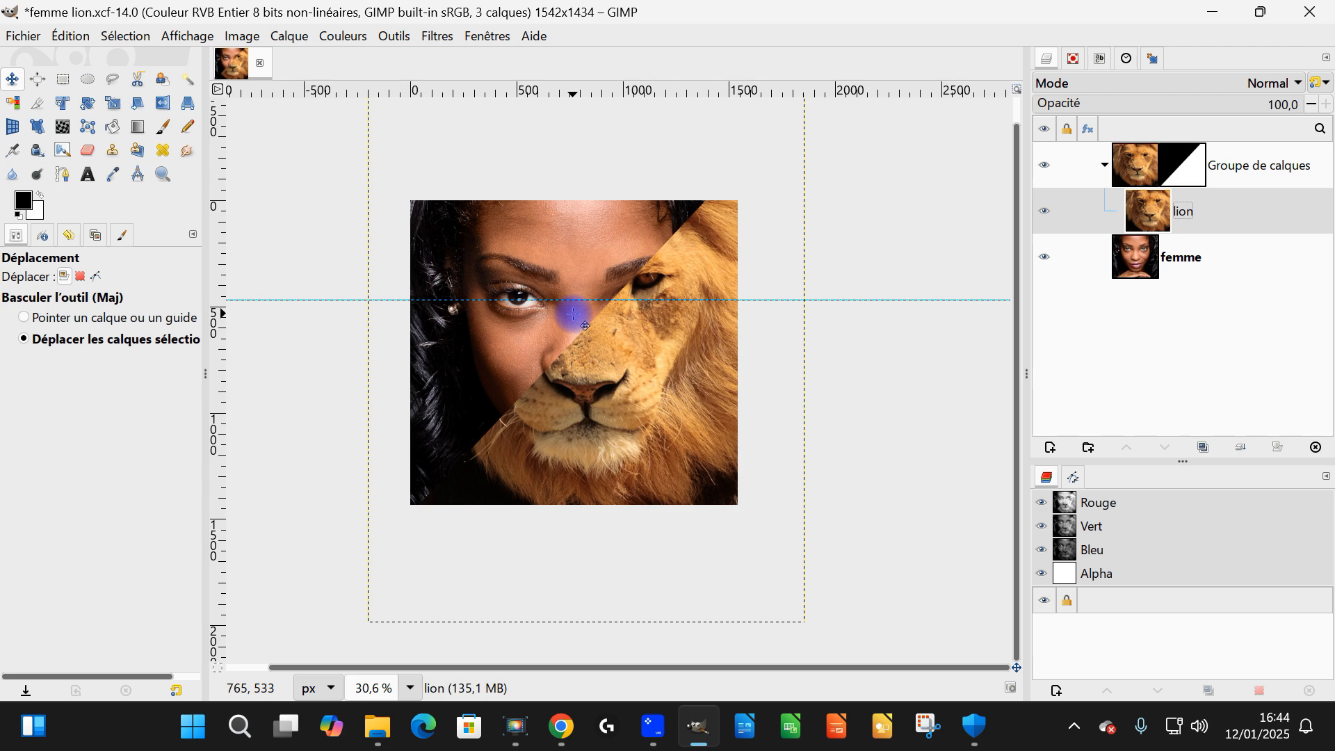
{"action": "scroll", "coordinate": [577, 306], "scroll_direction": "up", "scroll_amount": 3}
{"action": "scroll", "coordinate": [574, 311], "scroll_direction": "down", "scroll_amount": 2}
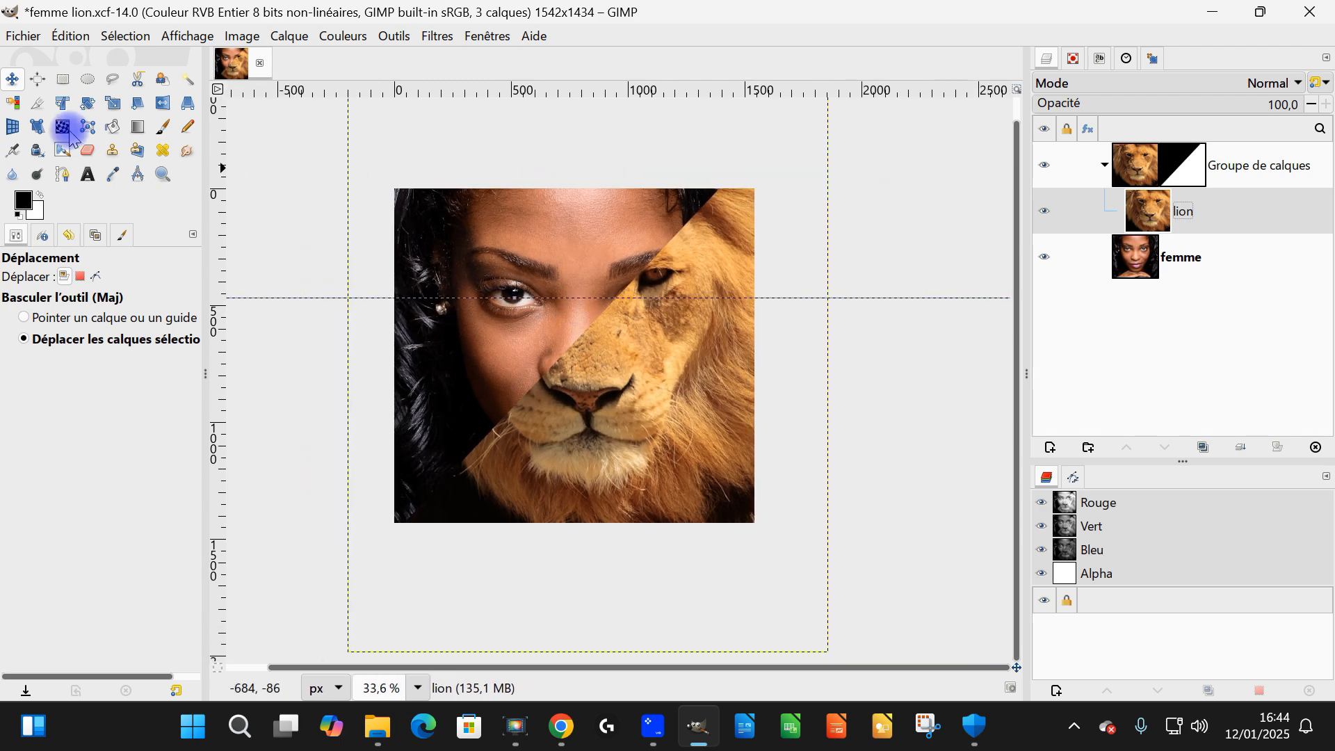
Scale the lion layer's height to 2135 px and shift it so its eye sits on the horizontal guide
{"action": "left_click", "coordinate": [113, 103]}
{"action": "left_click", "coordinate": [373, 179]}
{"action": "scroll", "coordinate": [596, 253], "scroll_direction": "down", "scroll_amount": 3}
{"action": "scroll", "coordinate": [630, 264], "scroll_direction": "up", "scroll_amount": 2}
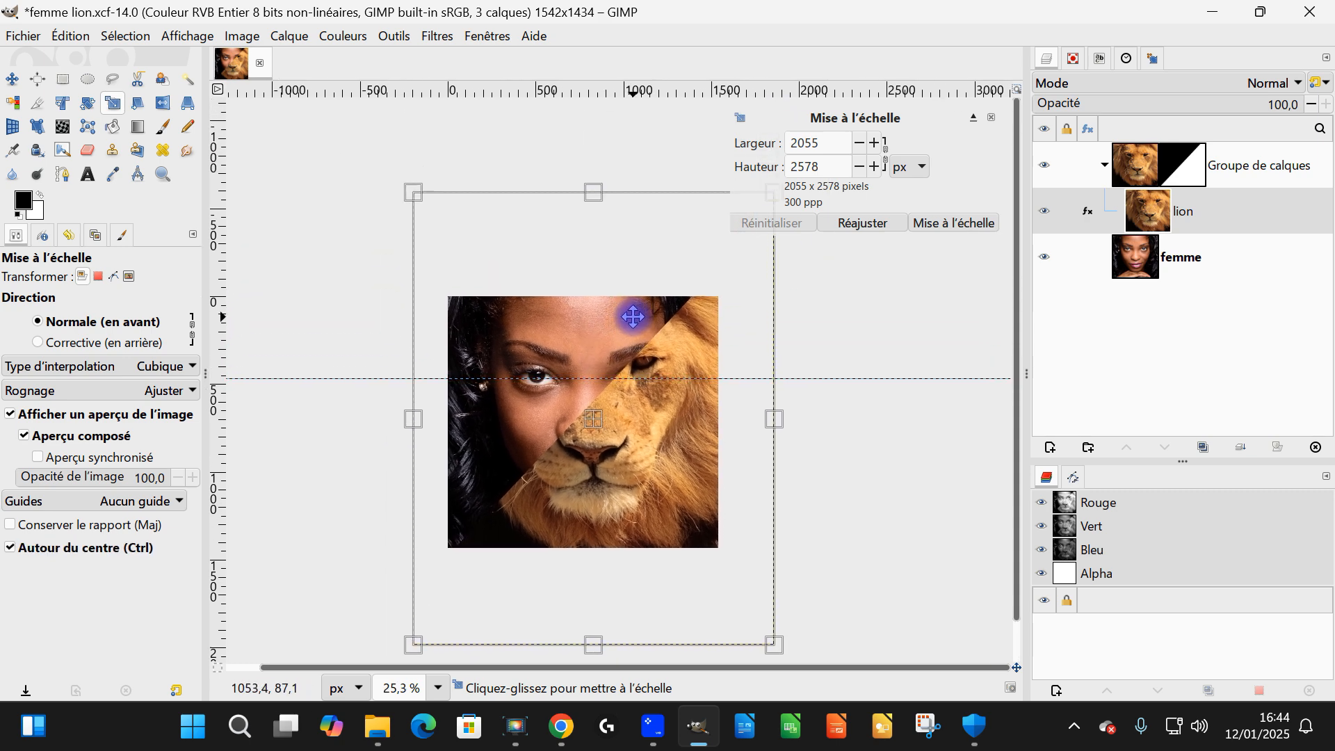
{"action": "scroll", "coordinate": [623, 320], "scroll_direction": "up", "scroll_amount": 2}
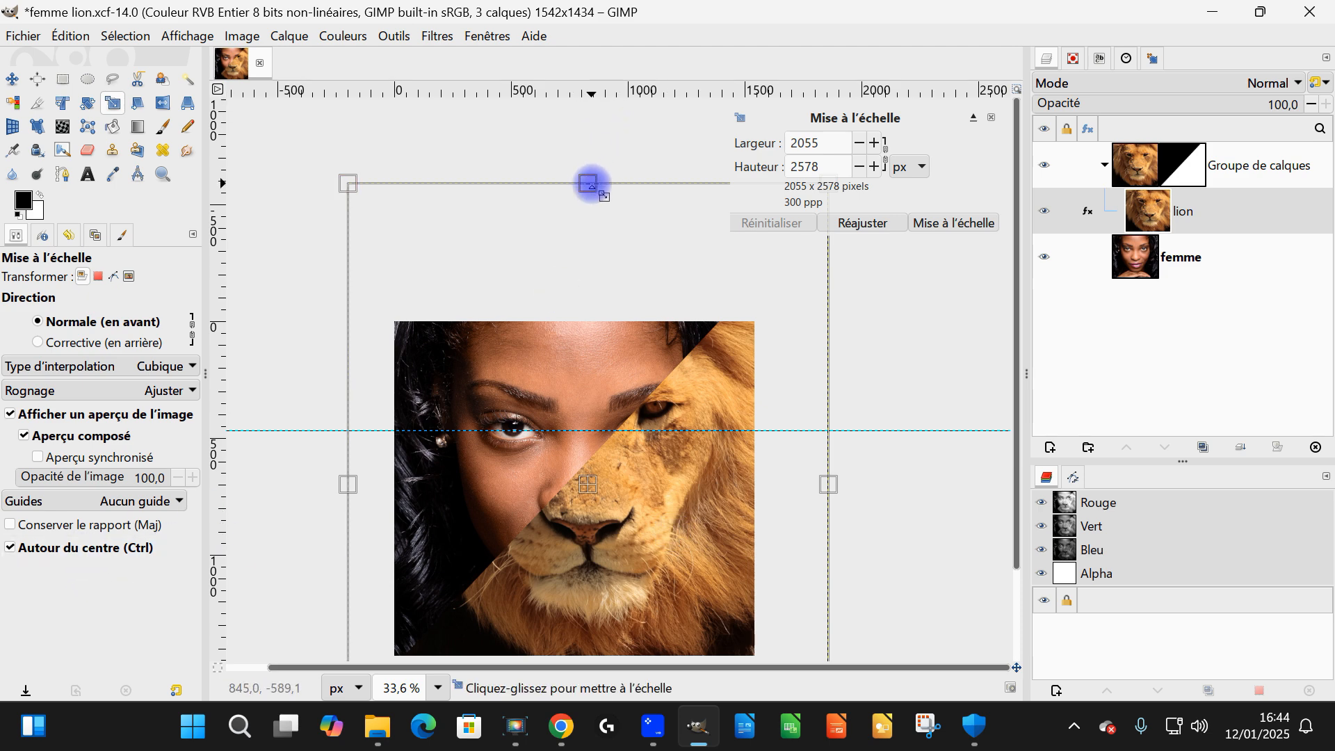
{"action": "left_click_drag", "start_coordinate": [588, 183], "coordinate": [588, 242]}
{"action": "left_click_drag", "start_coordinate": [745, 487], "coordinate": [687, 331]}
{"action": "left_click_drag", "start_coordinate": [530, 572], "coordinate": [530, 579]}
{"action": "left_click_drag", "start_coordinate": [530, 330], "coordinate": [529, 336]}
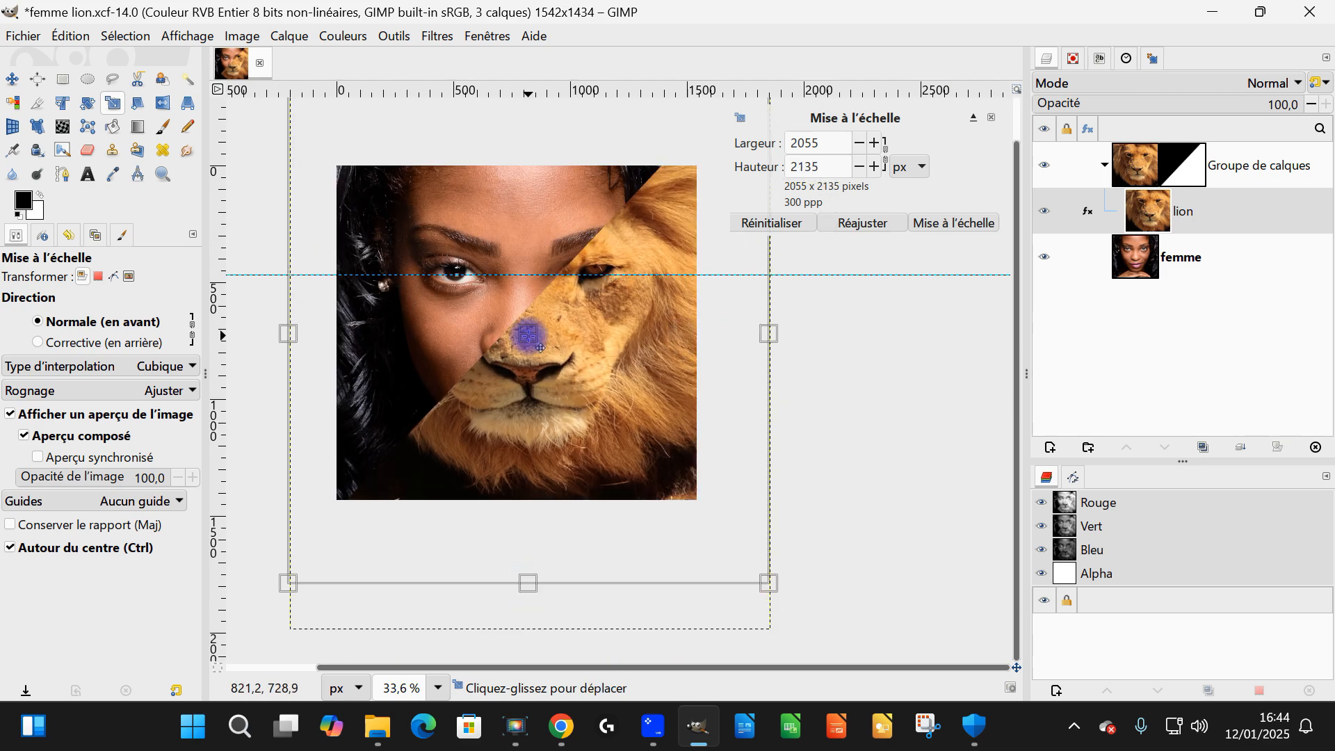
Narrow the lion layer to 1927 px, fine-tune its height and position against the eye guide, and apply the scaling
{"action": "left_click_drag", "start_coordinate": [770, 334], "coordinate": [756, 333]}
{"action": "scroll", "coordinate": [559, 282], "scroll_direction": "up", "scroll_amount": 3}
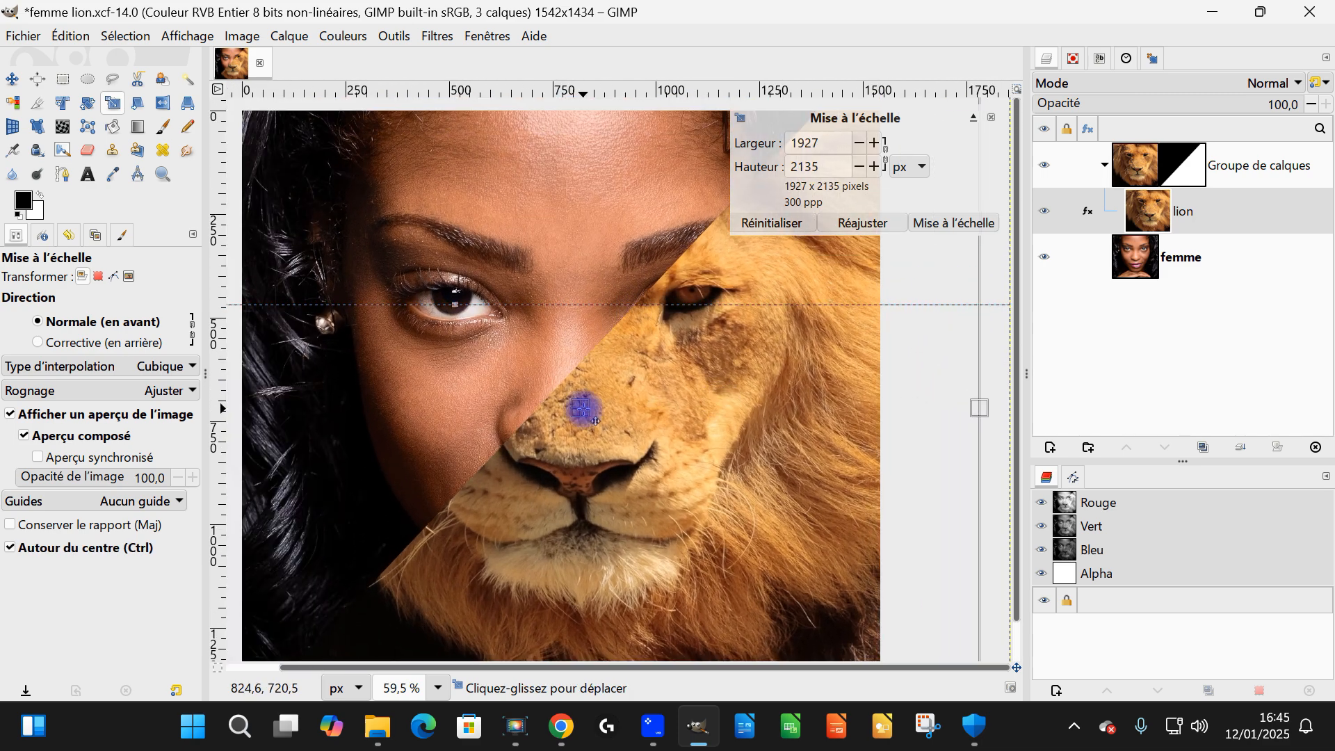
{"action": "left_click_drag", "start_coordinate": [583, 409], "coordinate": [606, 575]}
{"action": "scroll", "coordinate": [584, 412], "scroll_direction": "down", "scroll_amount": 3}
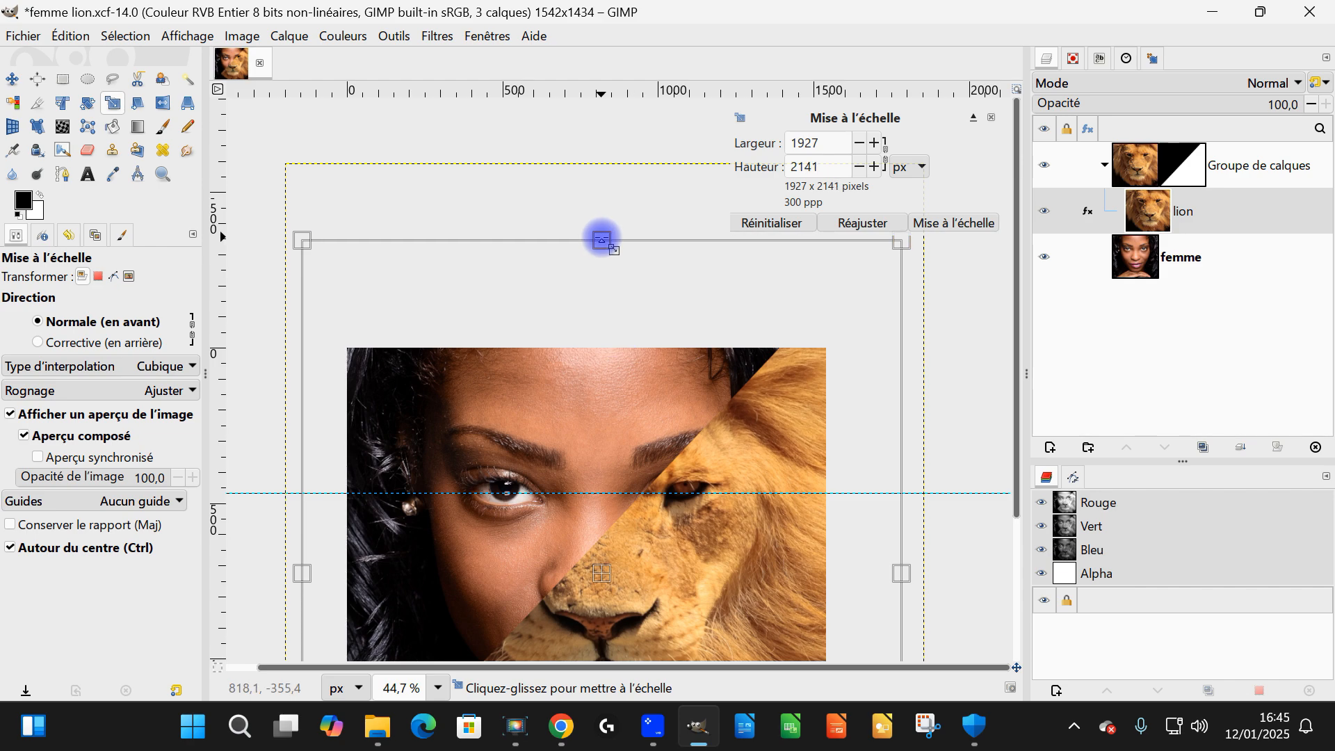
{"action": "left_click_drag", "start_coordinate": [603, 239], "coordinate": [602, 229]}
{"action": "scroll", "coordinate": [639, 550], "scroll_direction": "up", "scroll_amount": 3}
{"action": "left_click_drag", "start_coordinate": [591, 122], "coordinate": [591, 120]}
{"action": "left_click", "coordinate": [959, 224]}
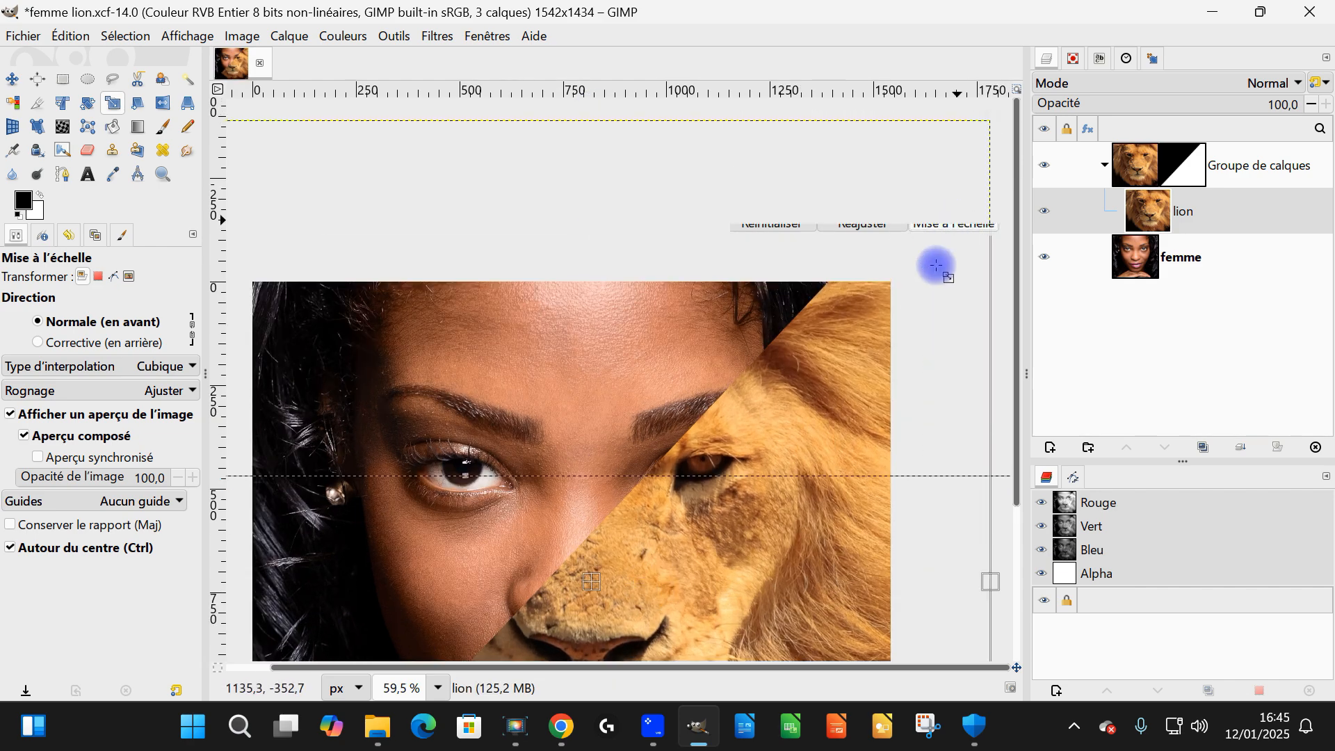
Remove all guides from the image
{"action": "scroll", "coordinate": [775, 456], "scroll_direction": "down", "scroll_amount": 2}
{"action": "scroll", "coordinate": [799, 406], "scroll_direction": "up", "scroll_amount": 1}
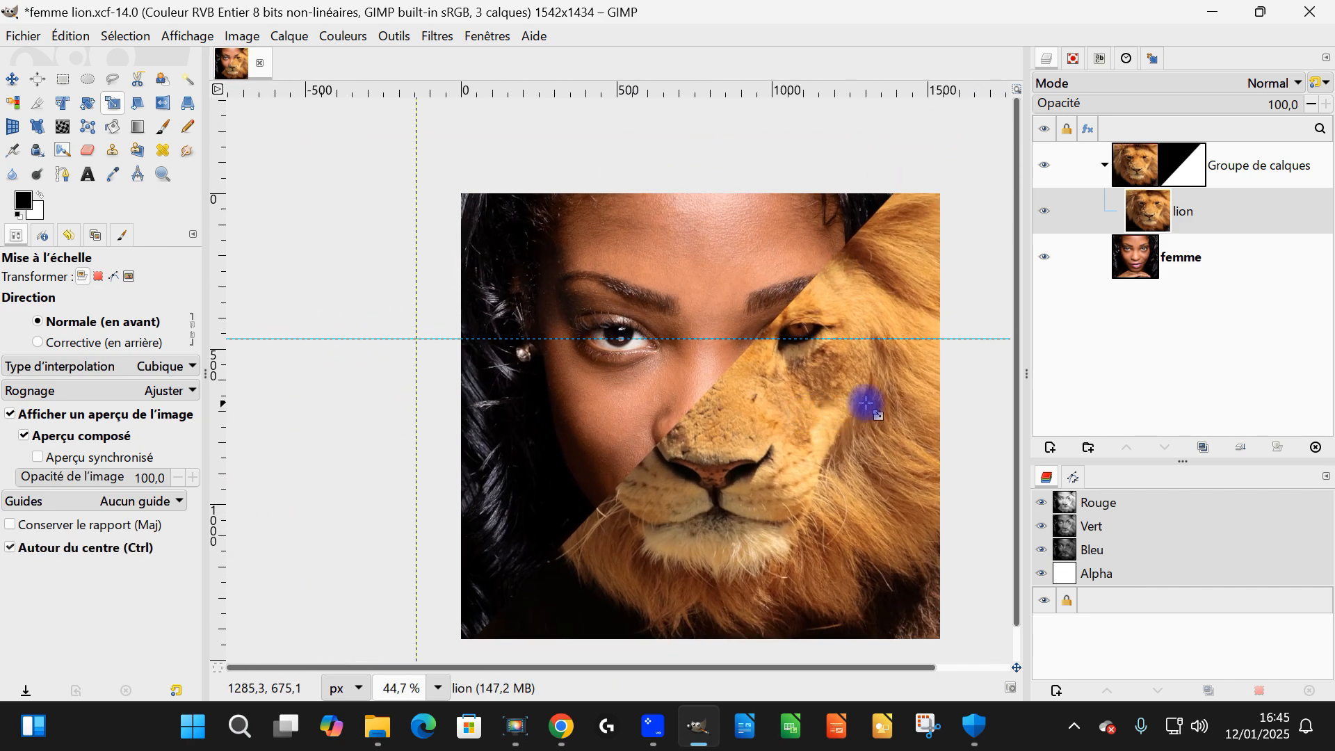
{"action": "left_click_drag", "start_coordinate": [866, 402], "coordinate": [819, 393]}
{"action": "left_click", "coordinate": [242, 35]}
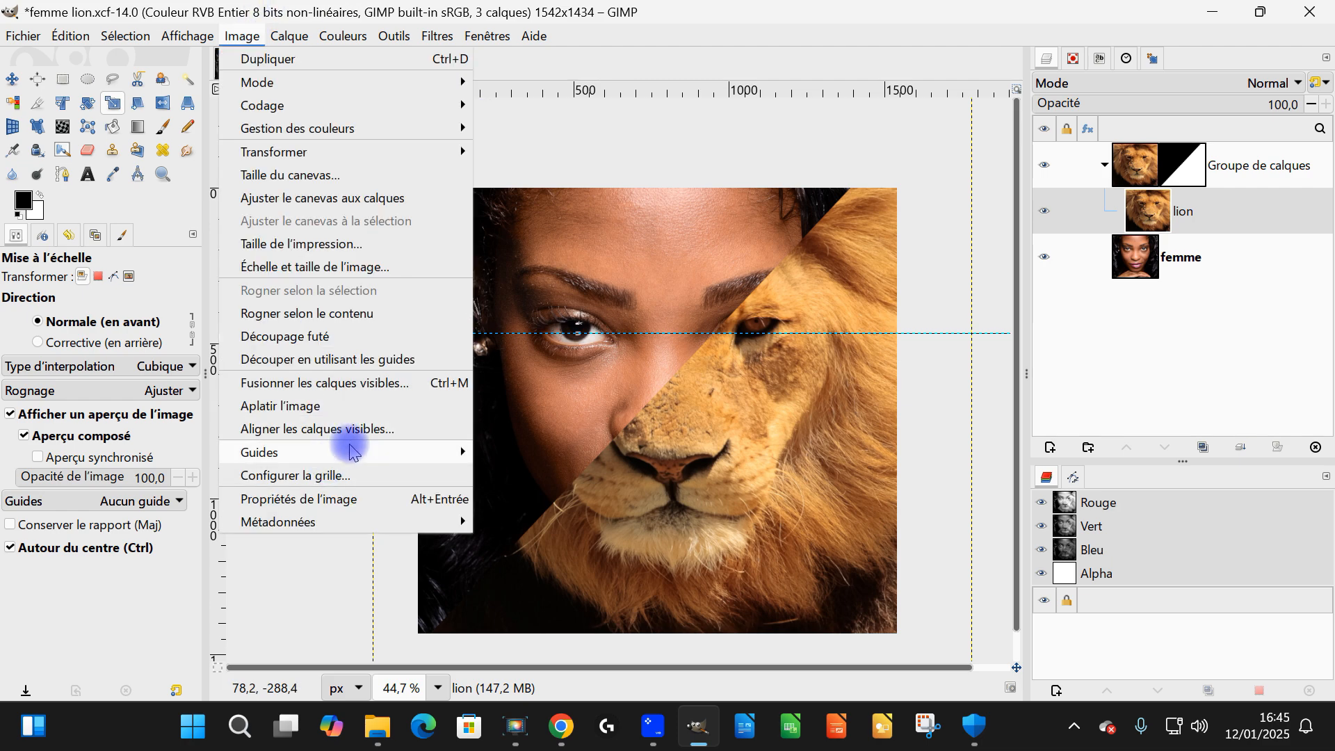
{"action": "left_click", "coordinate": [529, 520]}
{"action": "left_click_drag", "start_coordinate": [820, 373], "coordinate": [784, 349]}
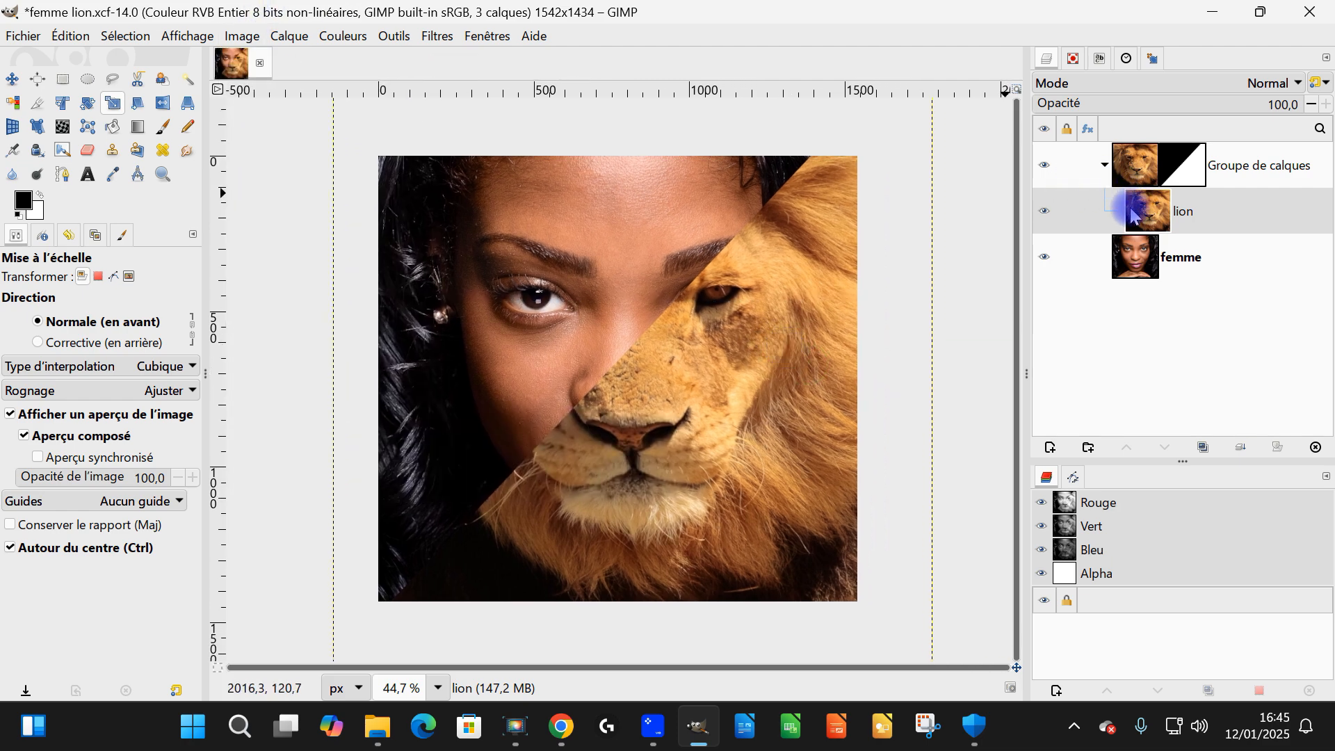
Create a transparent 1542 × 1434 px layer named médaillon and place it above the layer group
{"action": "left_click", "coordinate": [1050, 447]}
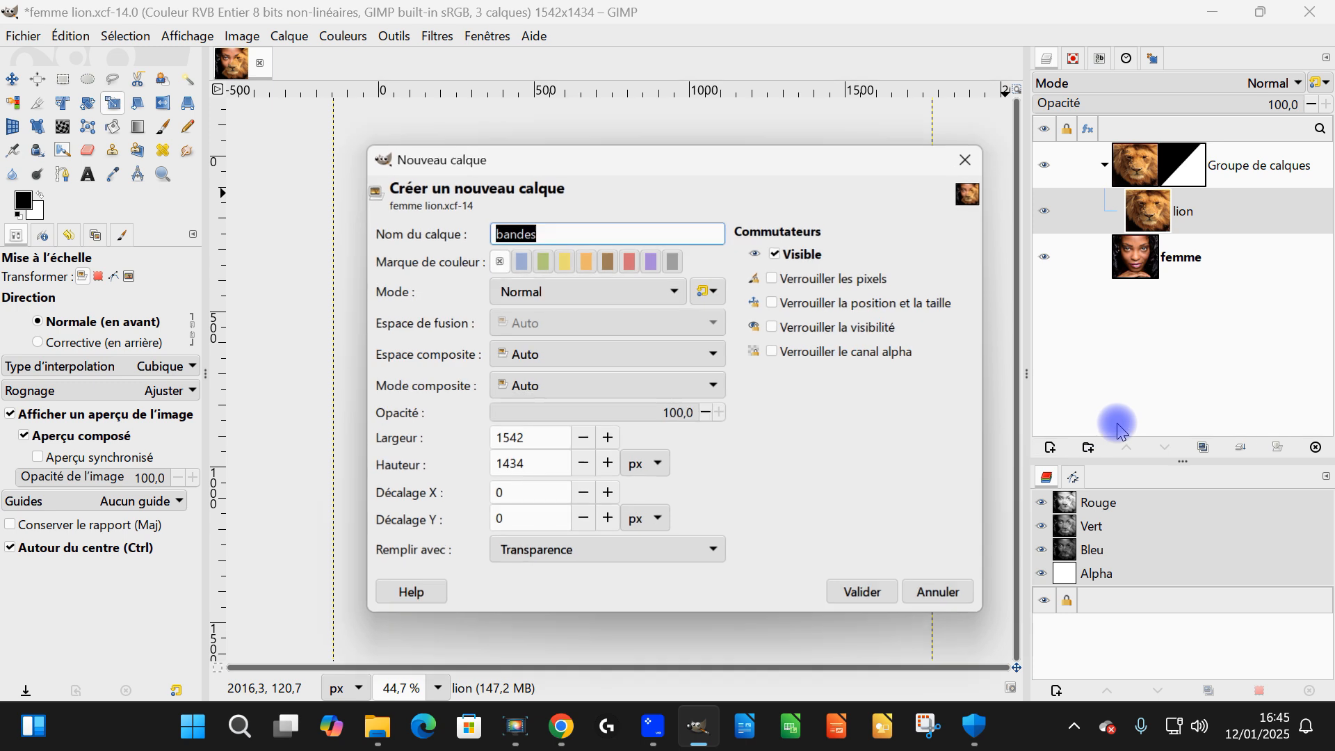
{"action": "type", "text": "médaillon"}
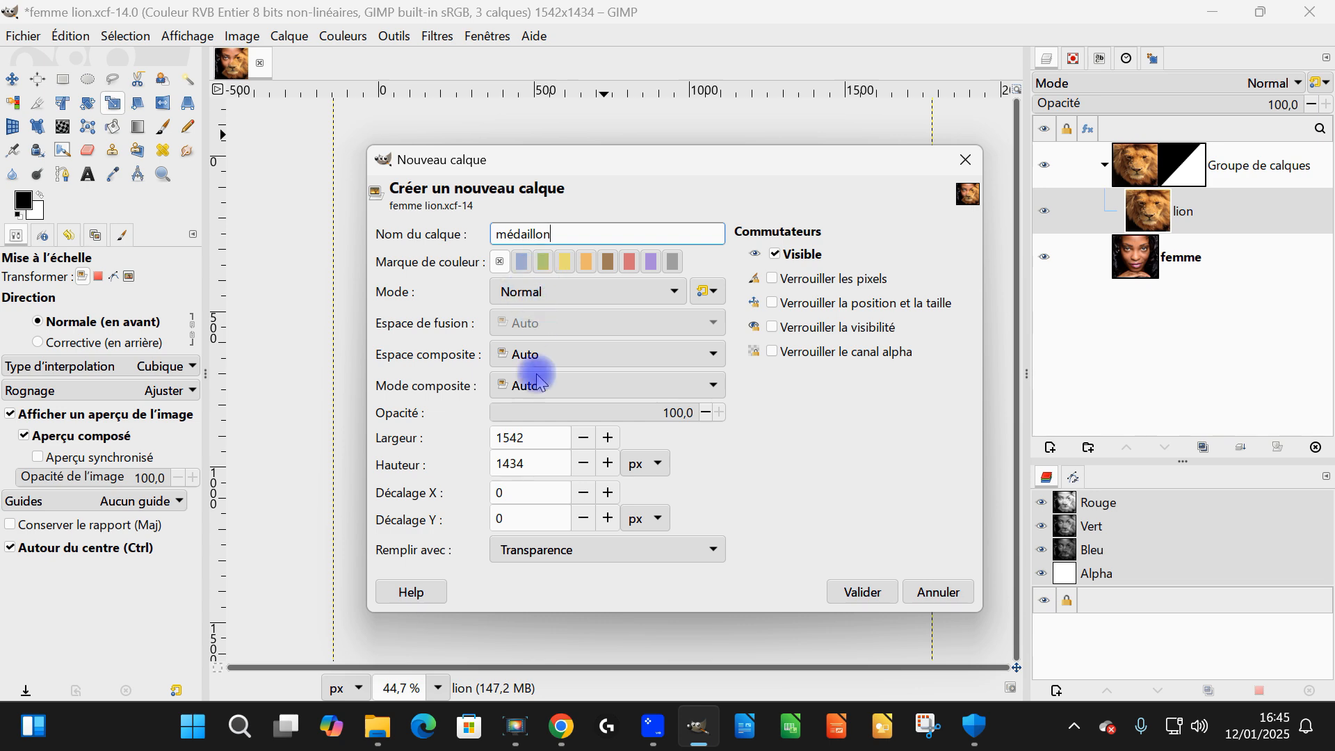
{"action": "left_click", "coordinate": [576, 549]}
{"action": "left_click", "coordinate": [567, 551]}
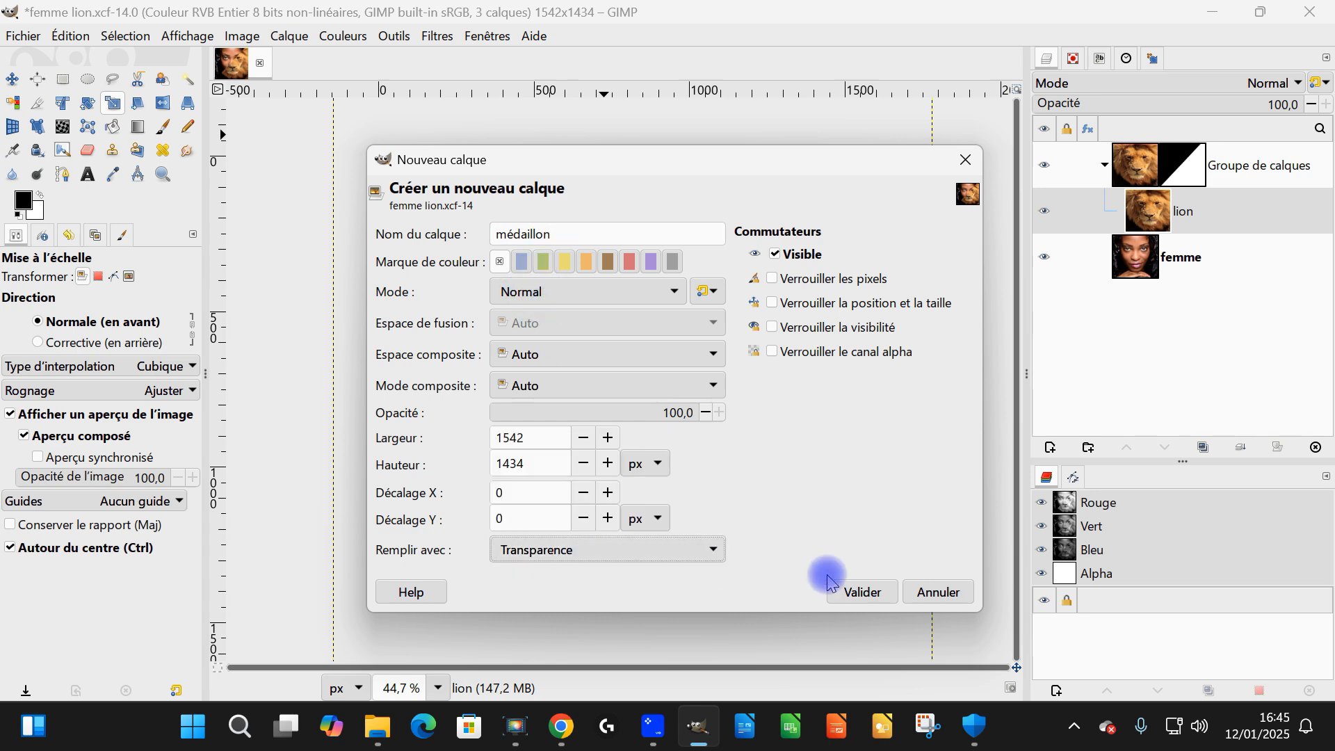
{"action": "left_click", "coordinate": [861, 592]}
{"action": "left_click_drag", "start_coordinate": [1146, 215], "coordinate": [1151, 171]}
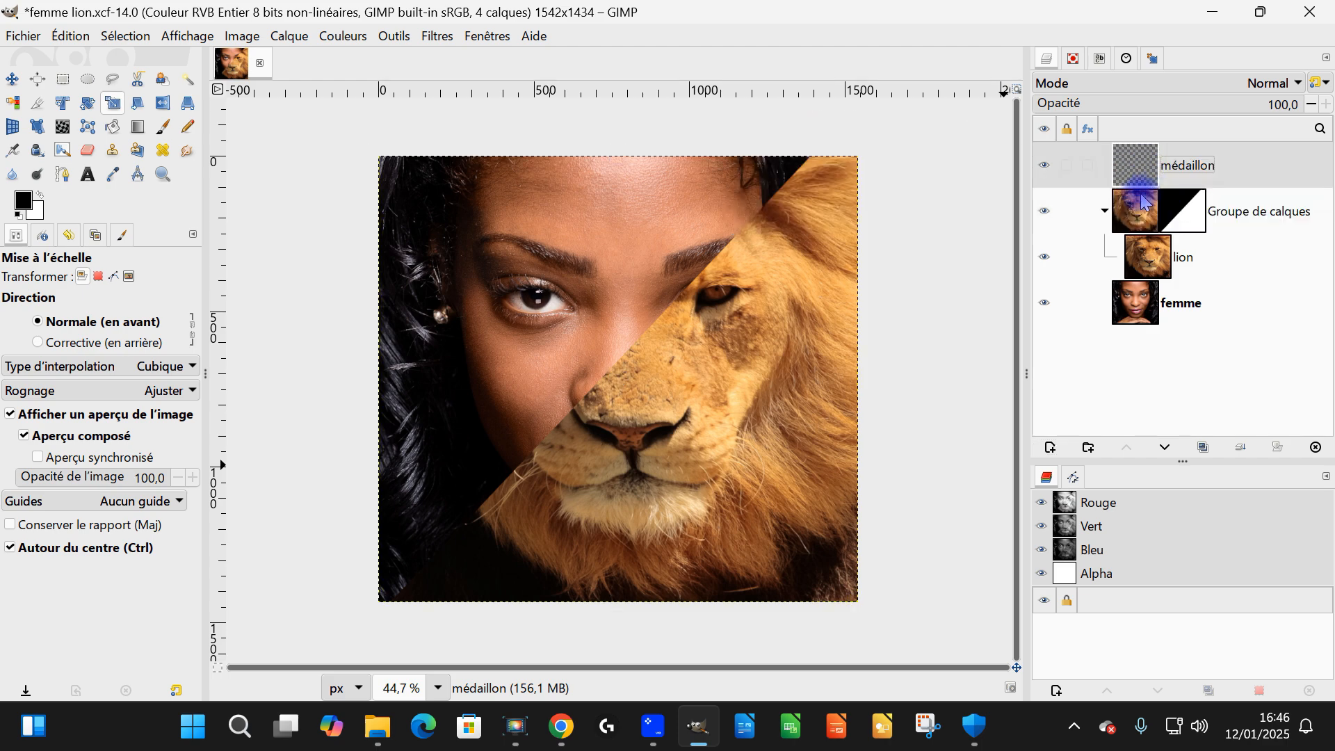
Start the Médaillon filter on the médaillon layer with a black circular vignette and set its squeeze (Presser) to about -0,048
{"action": "left_click", "coordinate": [62, 81]}
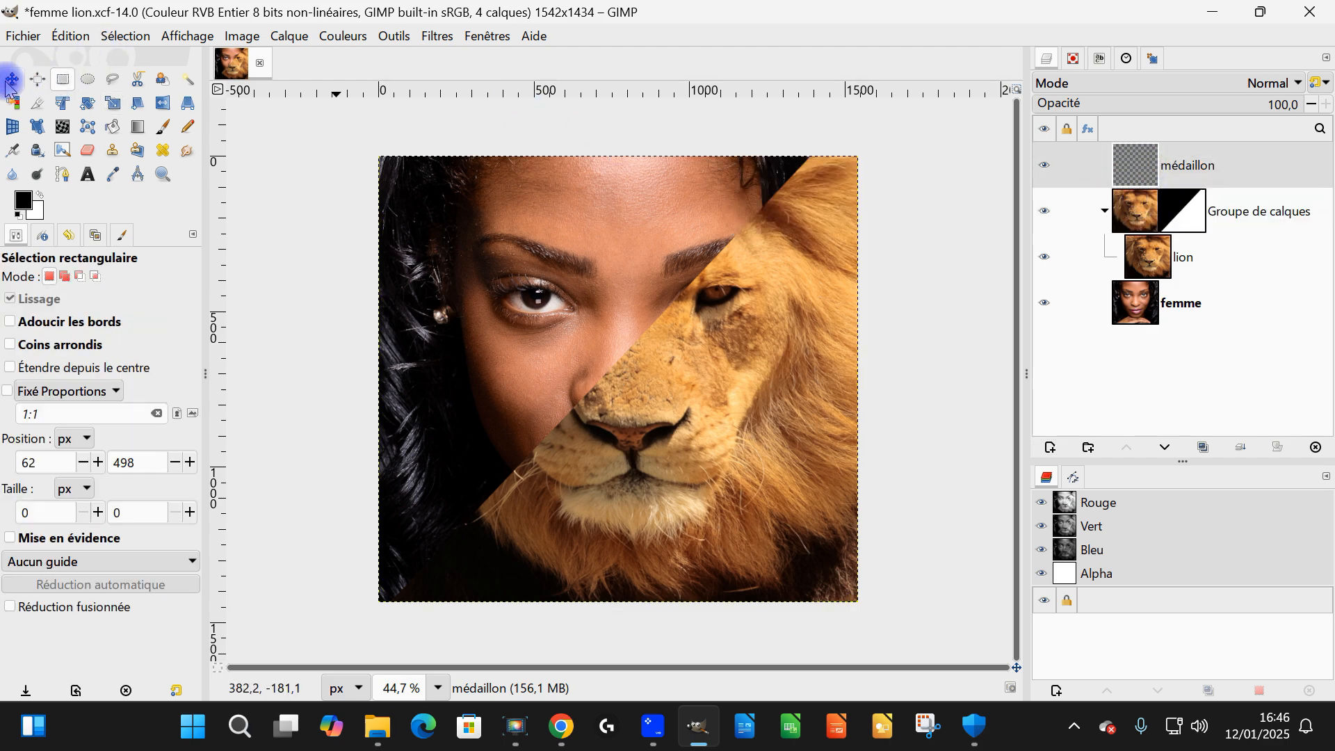
{"action": "left_click", "coordinate": [12, 79]}
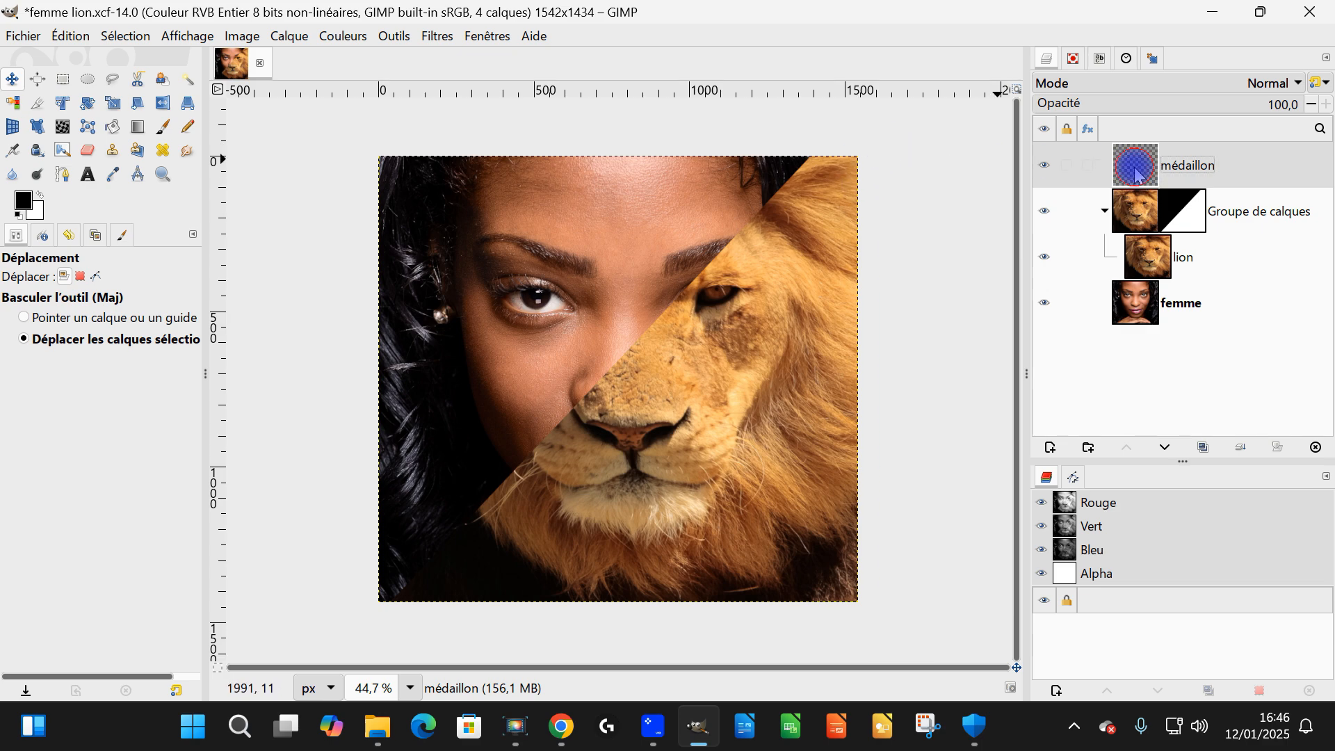
{"action": "left_click", "coordinate": [436, 34]}
{"action": "mouse_move", "coordinate": [529, 299]}
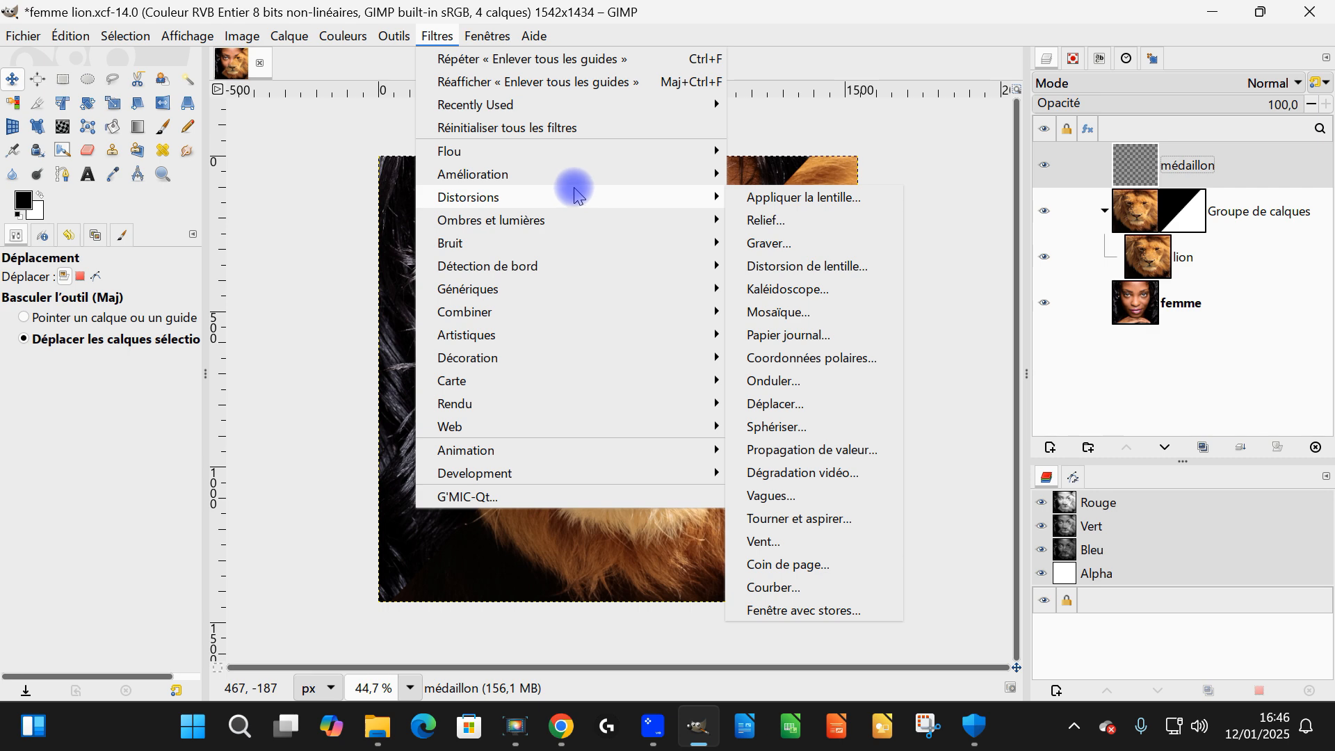
{"action": "mouse_move", "coordinate": [678, 230]}
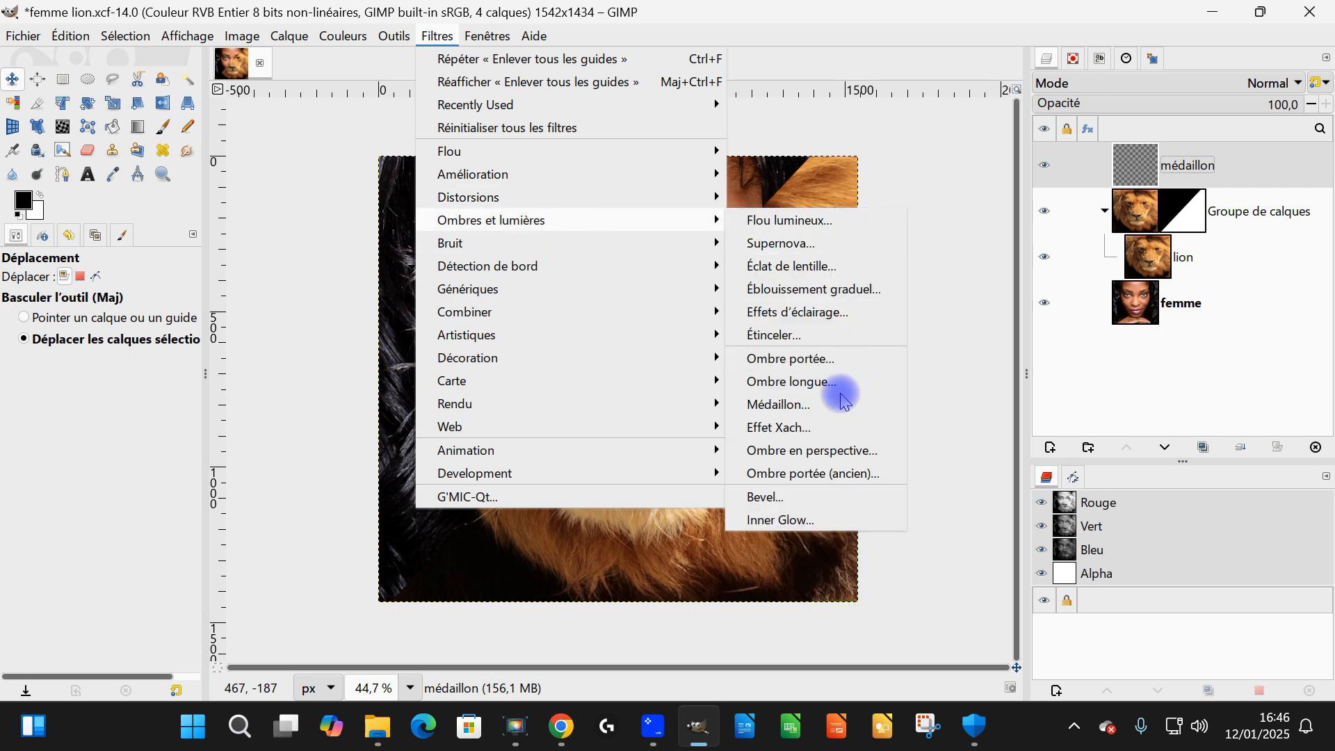
{"action": "left_click", "coordinate": [838, 403]}
{"action": "left_click_drag", "start_coordinate": [619, 327], "coordinate": [709, 322]}
{"action": "left_click_drag", "start_coordinate": [725, 322], "coordinate": [678, 376]}
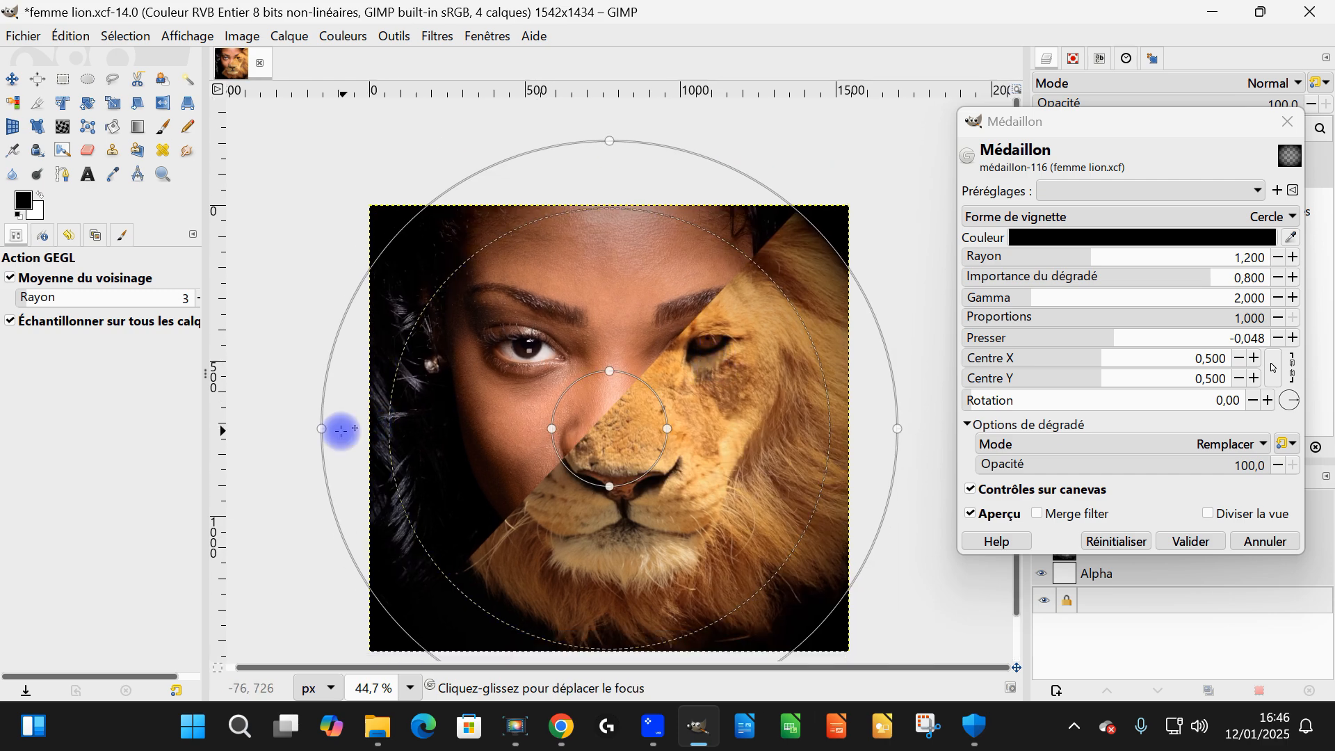
Adjust the vignette to a squeeze of about -0,114 and radius of about 1,214, shift its centre slightly up and left, and apply it
{"action": "left_click_drag", "start_coordinate": [320, 430], "coordinate": [345, 441]}
{"action": "left_click_drag", "start_coordinate": [668, 367], "coordinate": [634, 412]}
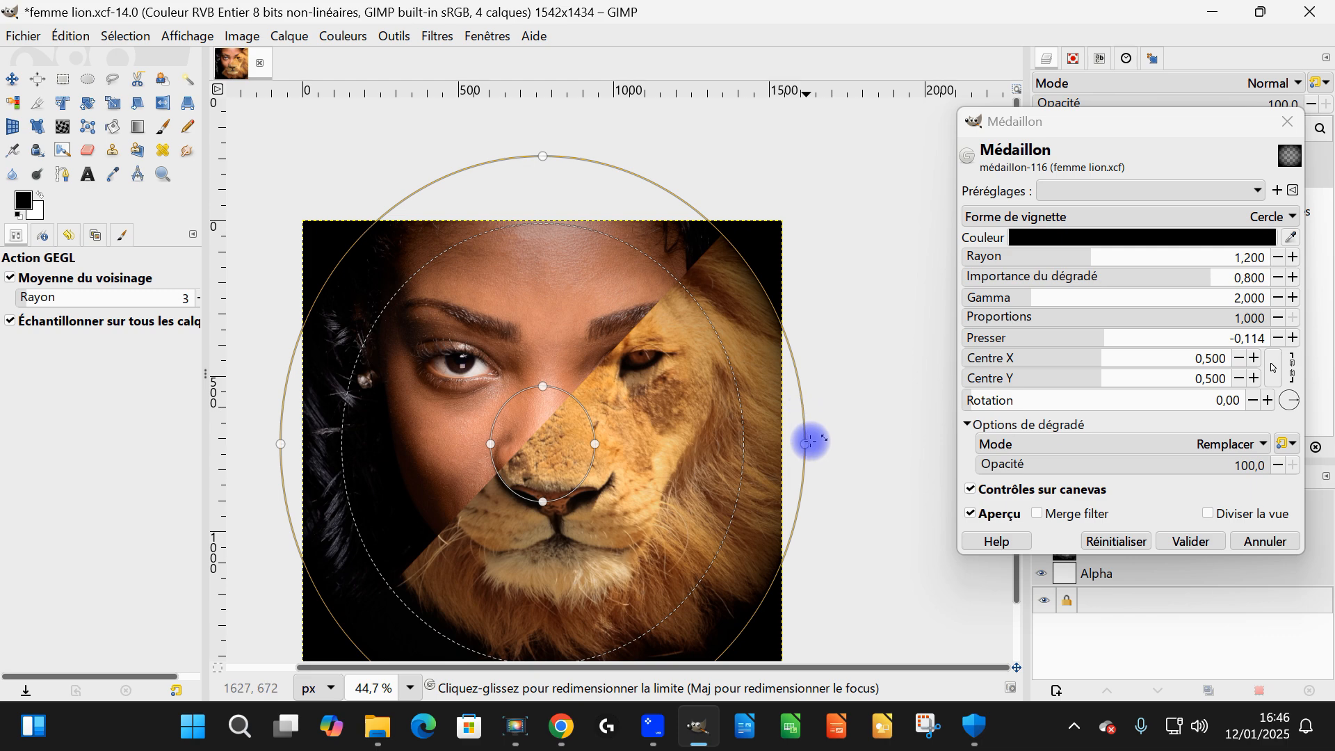
{"action": "left_click_drag", "start_coordinate": [807, 437], "coordinate": [812, 446]}
{"action": "left_click_drag", "start_coordinate": [612, 374], "coordinate": [603, 363]}
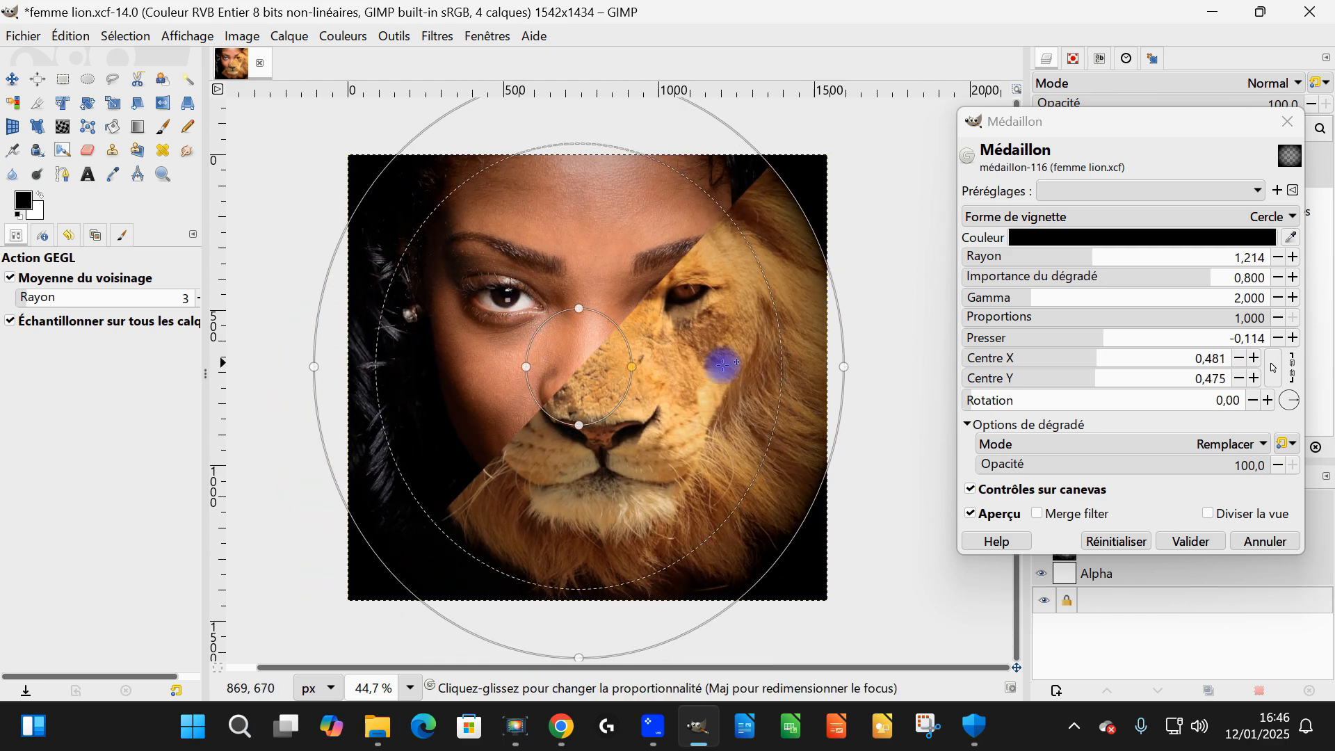
{"action": "left_click_drag", "start_coordinate": [843, 367], "coordinate": [842, 367]}
{"action": "left_click_drag", "start_coordinate": [605, 367], "coordinate": [611, 370]}
{"action": "left_click", "coordinate": [1198, 541]}
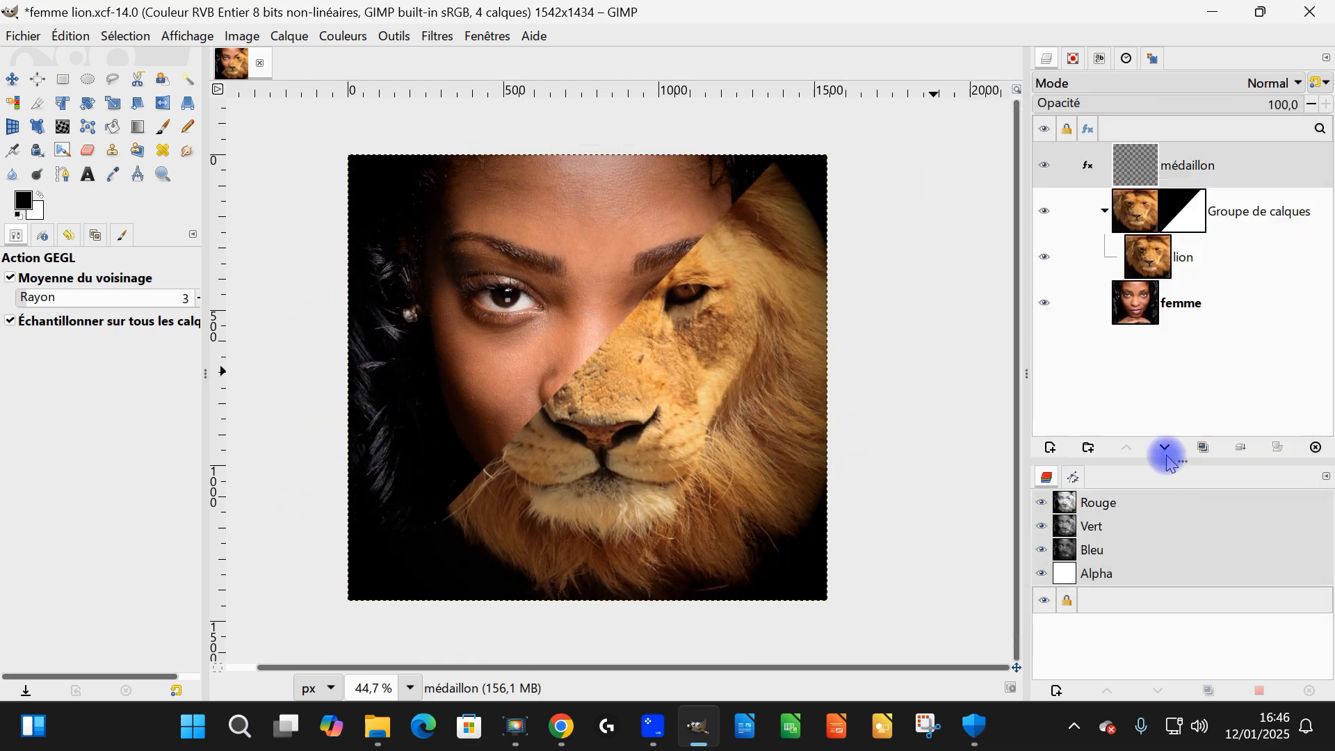
Select the layer group Groupe de calques and open the Teinte-Saturation adjustment for it
{"action": "left_click", "coordinate": [1144, 220]}
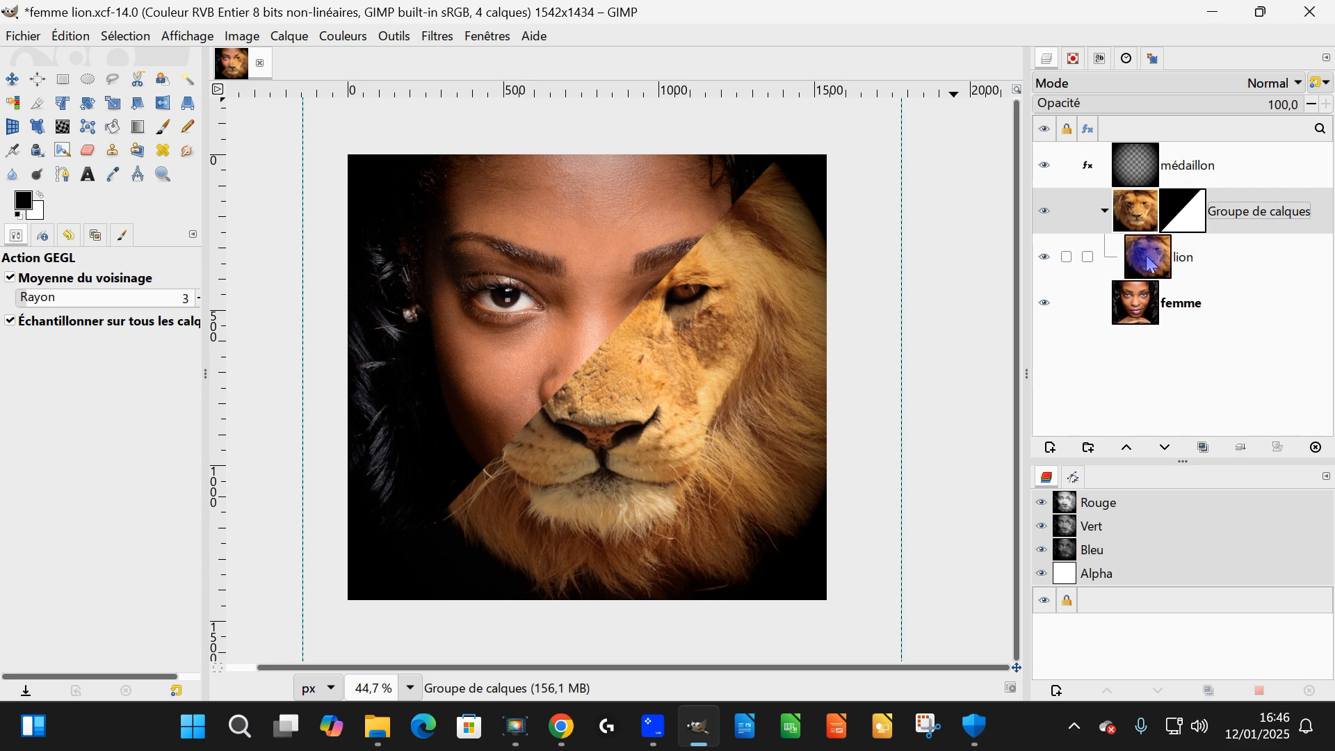
{"action": "left_click", "coordinate": [343, 35]}
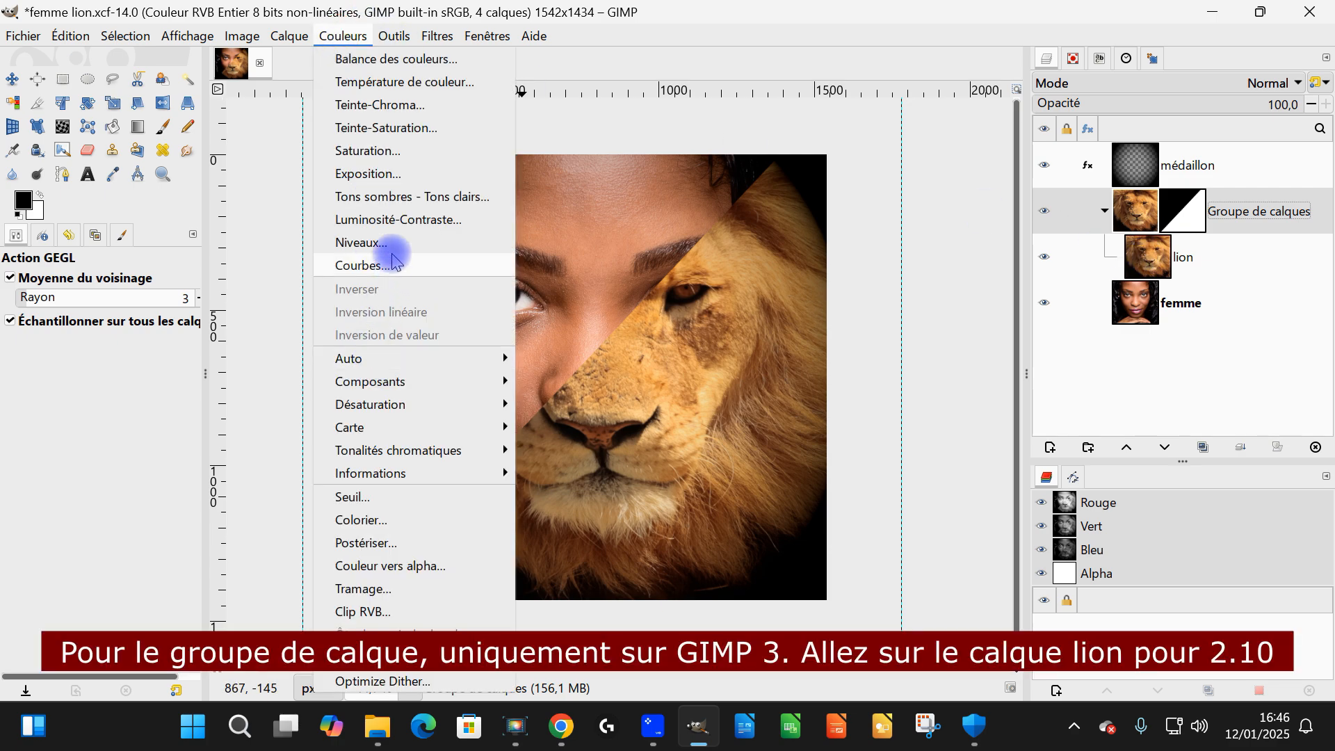
{"action": "left_click", "coordinate": [403, 127]}
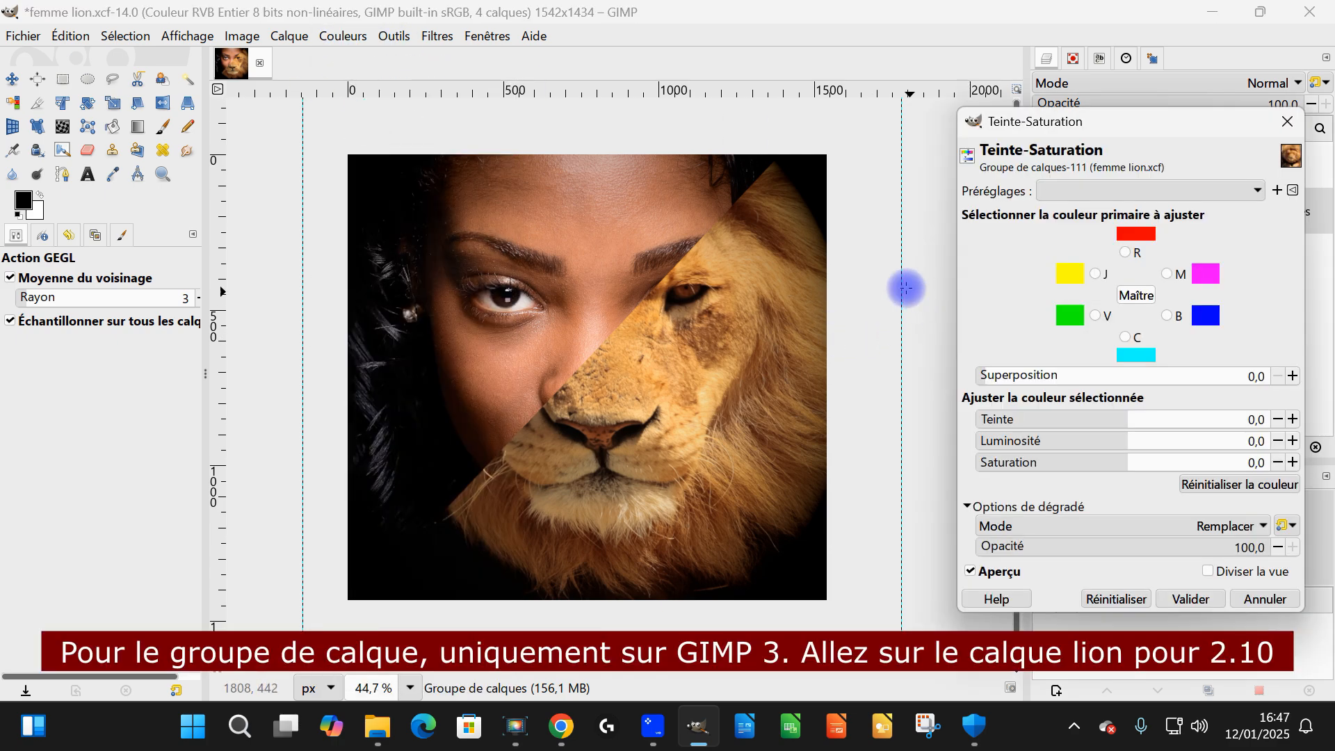
Try a saturation of about -14,1 and a luminosity of about -8,3 on the layer group, and reset the adjustment
{"action": "left_click", "coordinate": [1117, 463]}
{"action": "left_click", "coordinate": [1116, 599]}
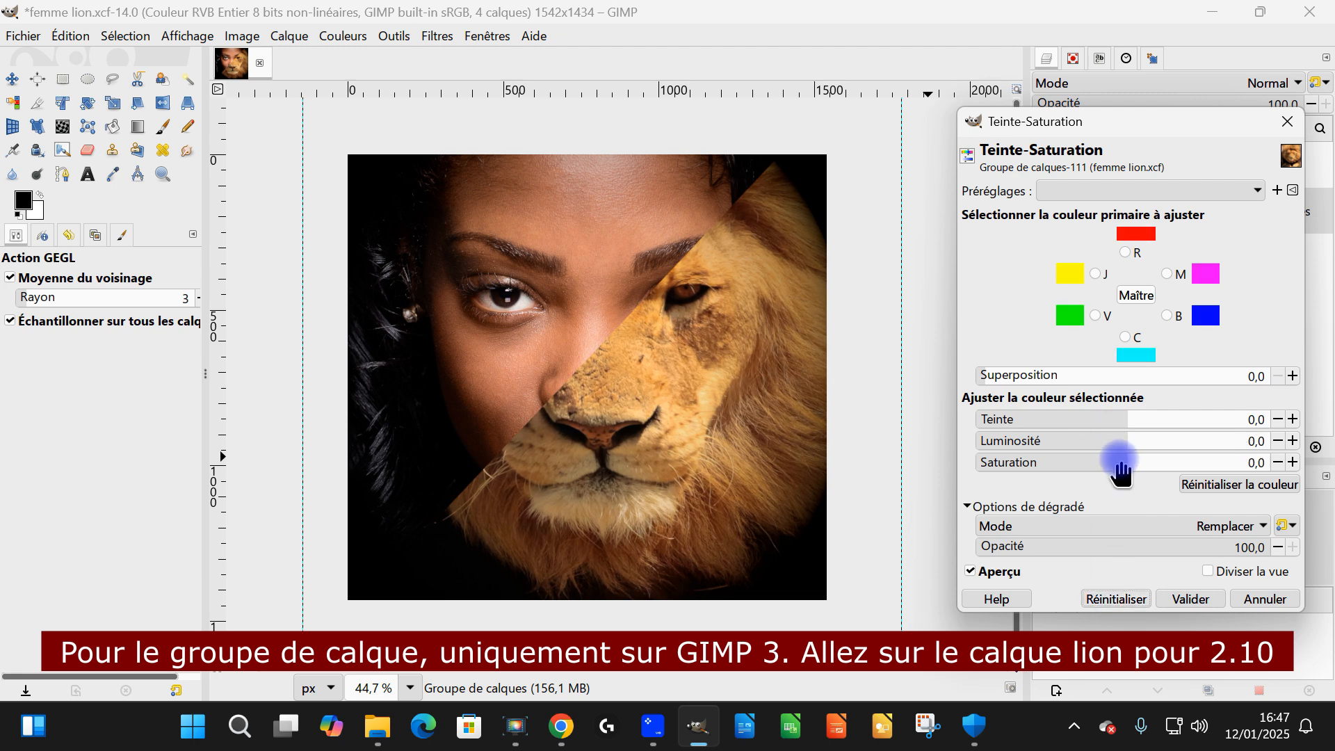
{"action": "left_click", "coordinate": [1105, 463]}
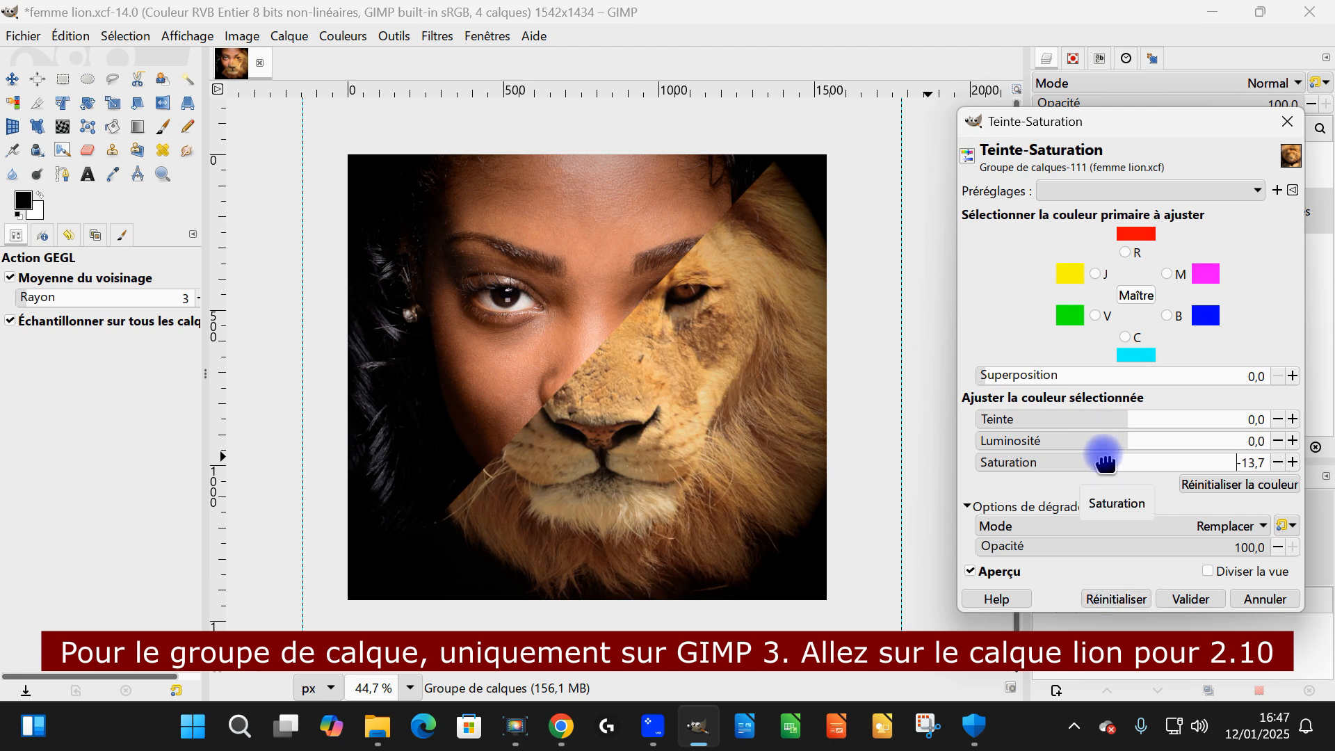
{"action": "left_click", "coordinate": [1116, 441]}
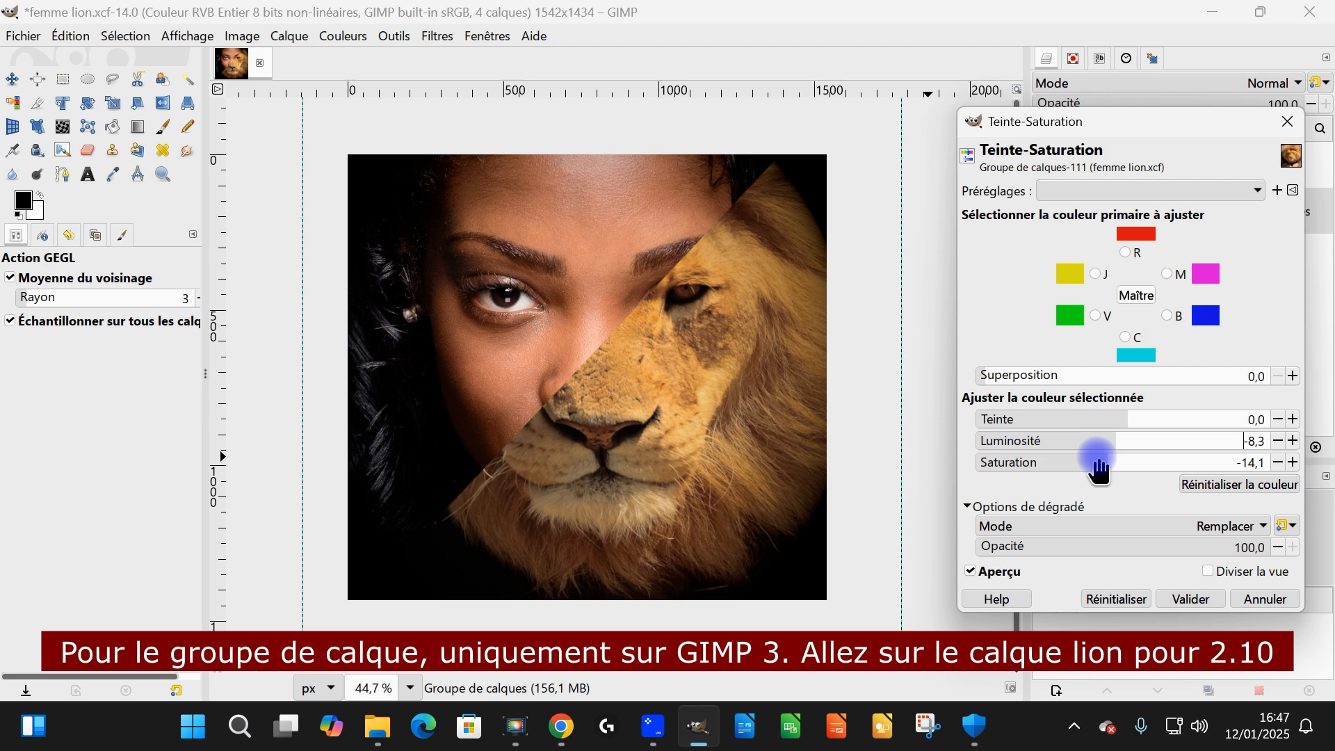
{"action": "left_click", "coordinate": [1106, 600]}
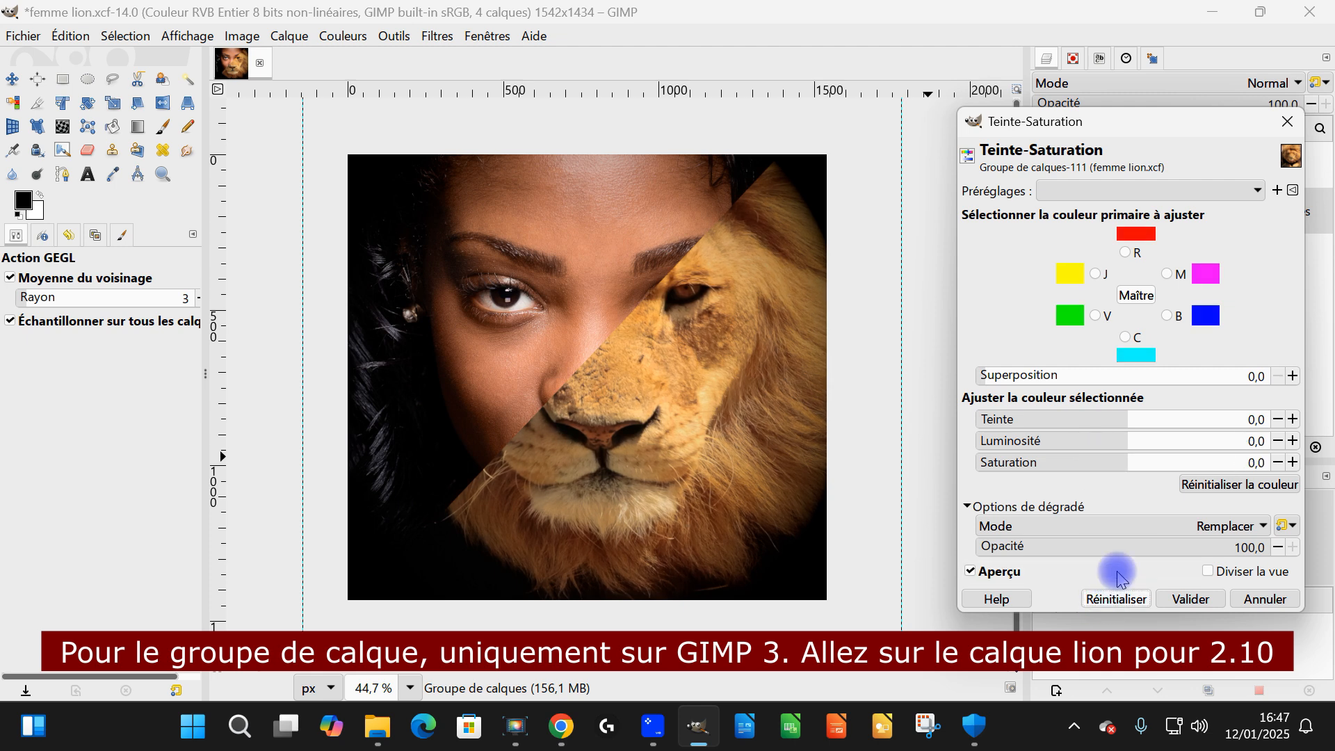
Set luminosity to -9,8, saturation to -13,7 and hue to -1,0, and compare the image with and without the preview
{"action": "left_click", "coordinate": [1112, 441]}
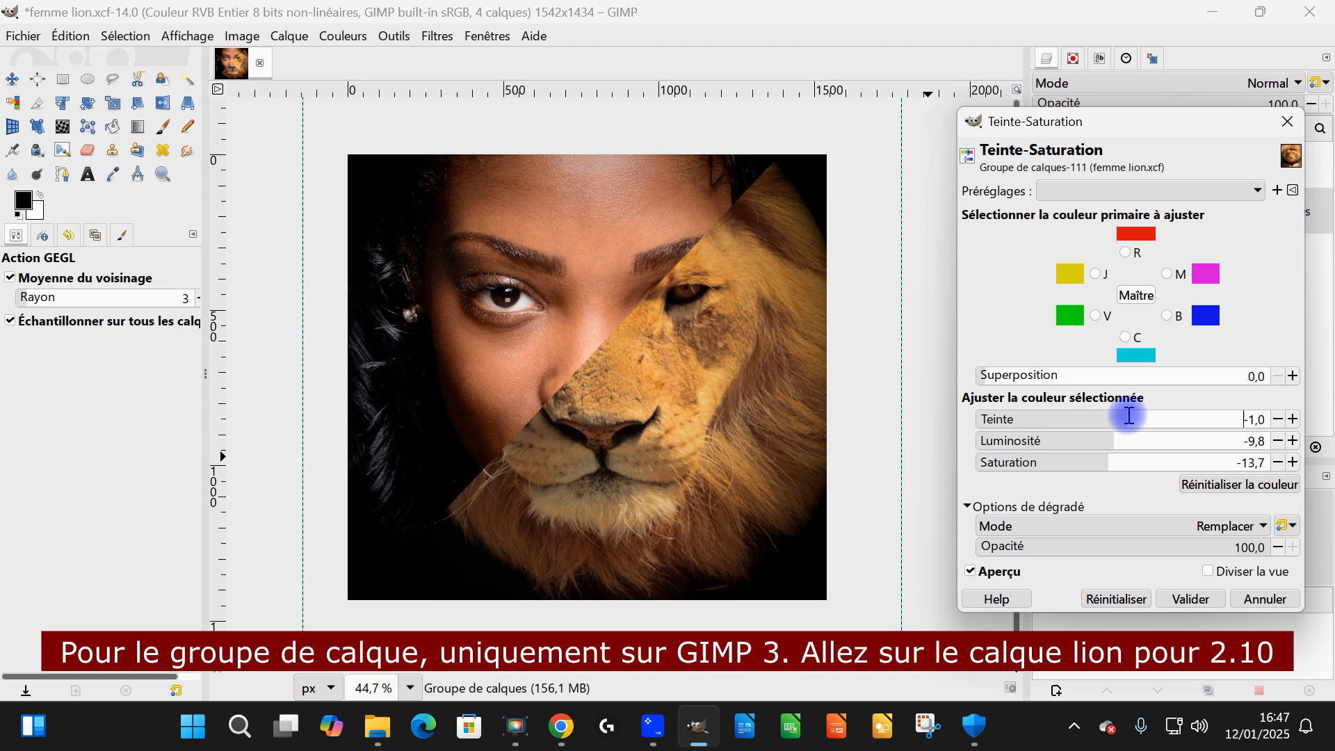
{"action": "left_click", "coordinate": [1002, 572]}
{"action": "left_click", "coordinate": [1009, 572]}
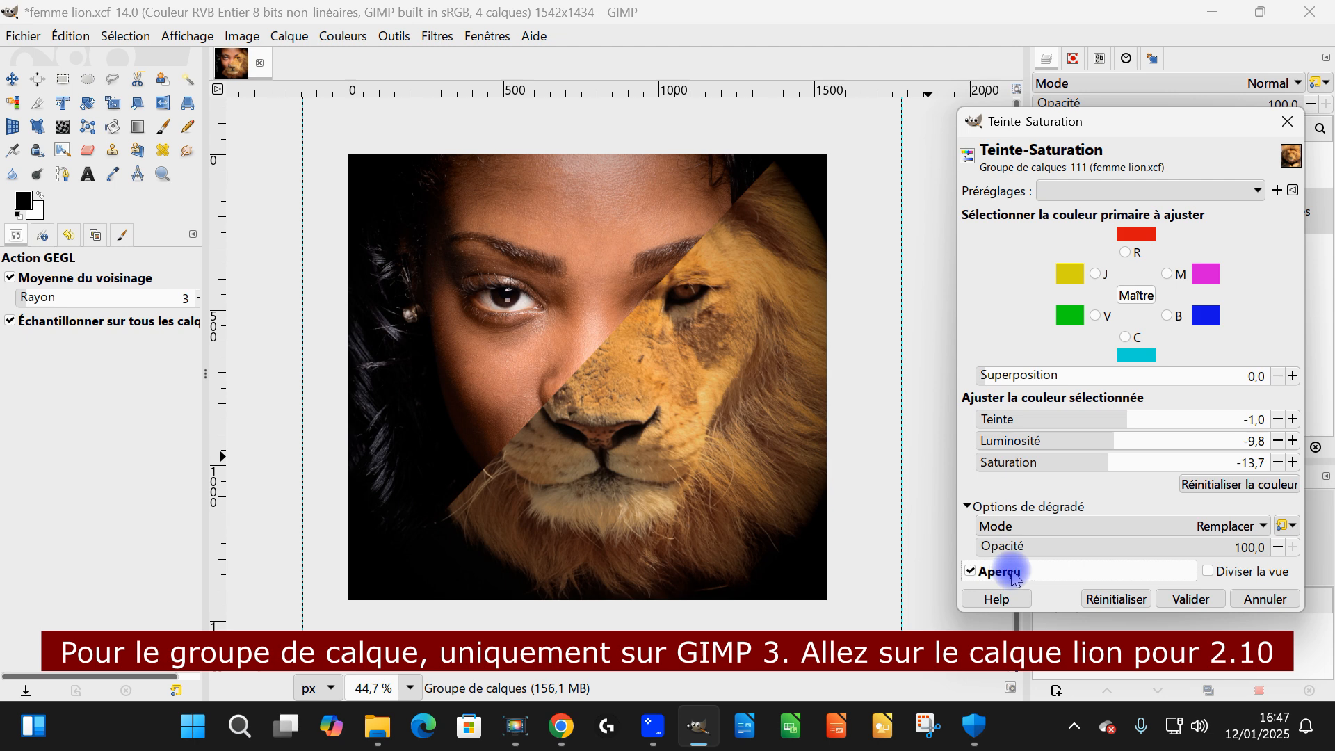
Set luminosity to -2,8, saturation to -10,7 and hue to -5,0 for the layer group, and compare with the original colours
{"action": "left_click", "coordinate": [1119, 435]}
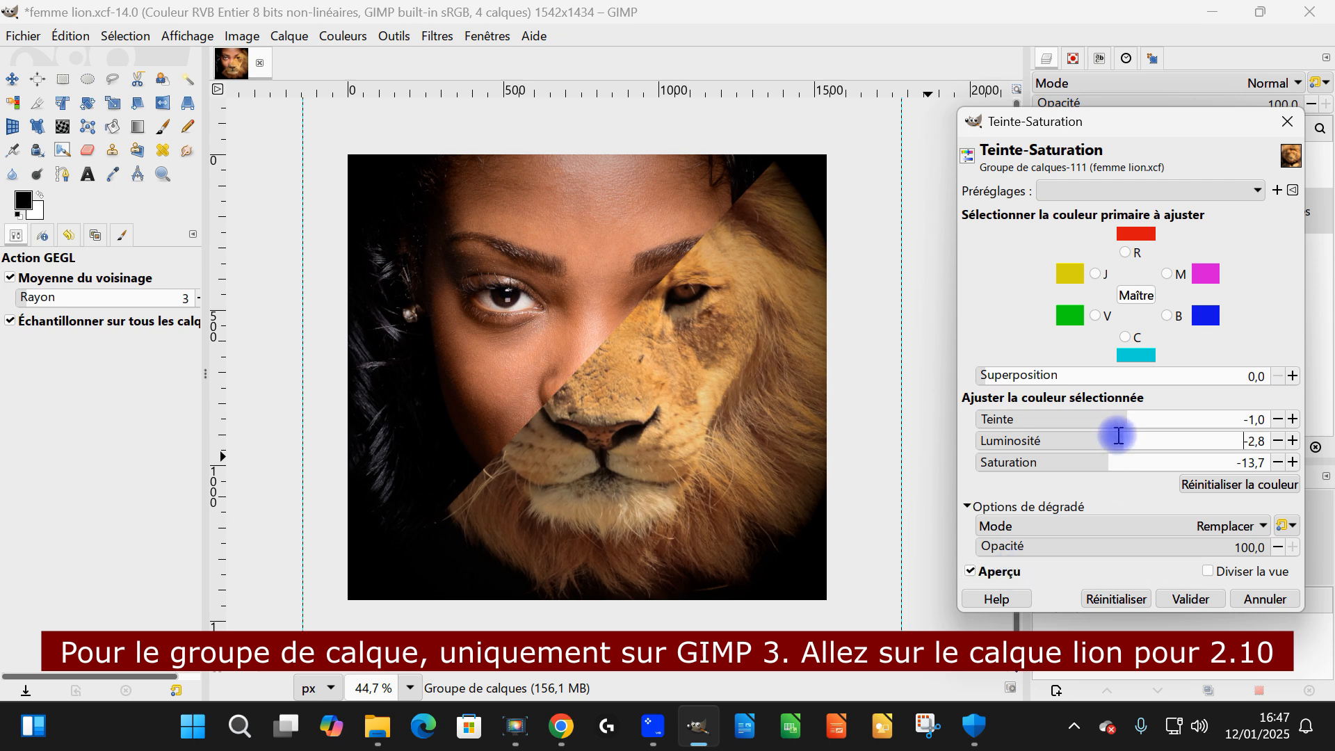
{"action": "left_click", "coordinate": [1109, 460]}
{"action": "left_click", "coordinate": [1121, 416]}
{"action": "left_click", "coordinate": [1001, 572]}
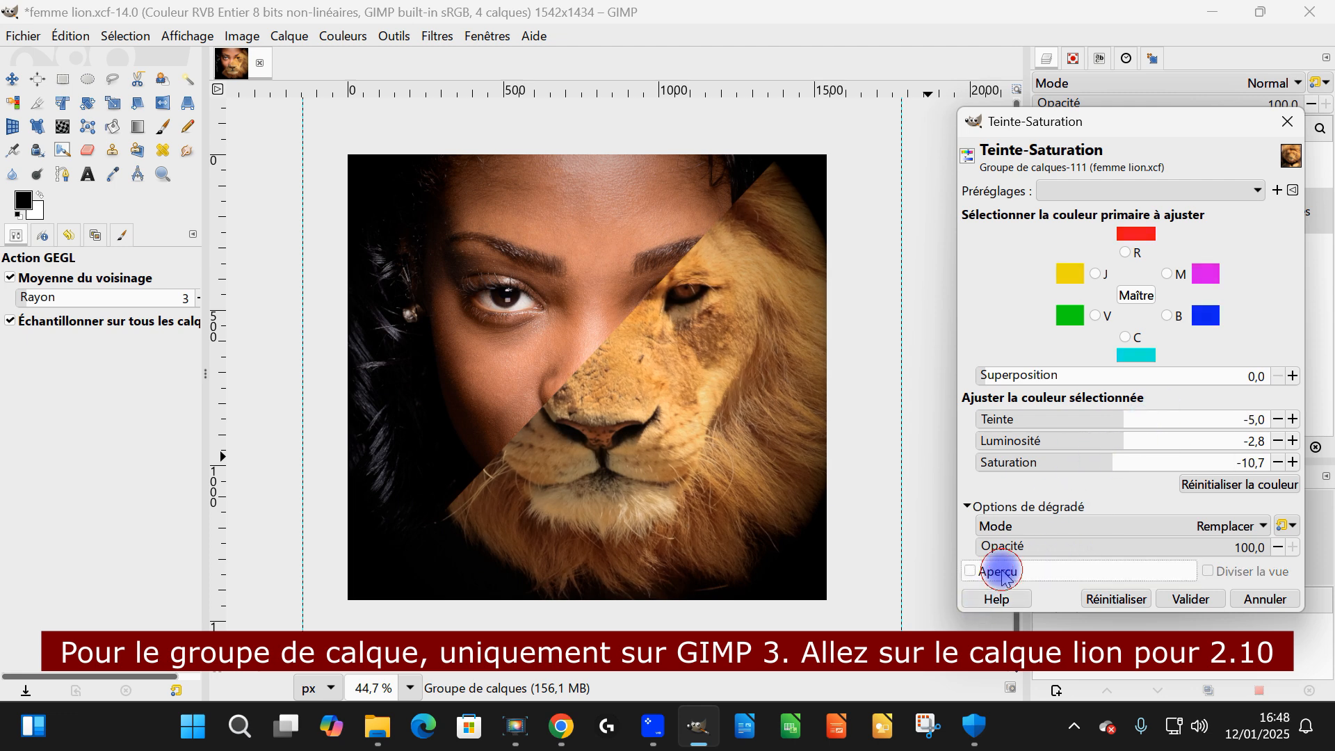
{"action": "left_click", "coordinate": [1007, 574]}
Set saturation to -18,7 and hue to -4,0, compare with the original colours, and apply the Teinte-Saturation adjustment
{"action": "scroll", "coordinate": [1120, 420], "scroll_direction": "down", "scroll_amount": 4}
{"action": "scroll", "coordinate": [1120, 462], "scroll_direction": "down", "scroll_amount": 8}
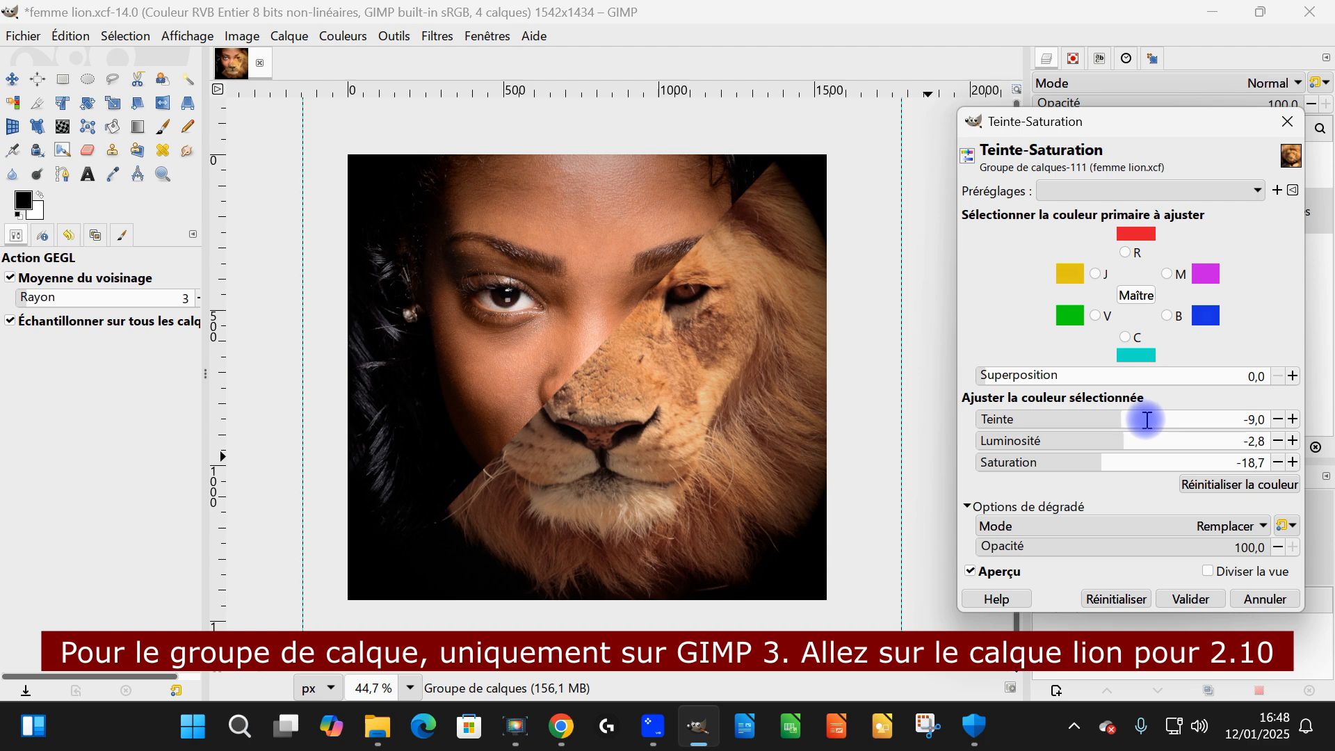
{"action": "left_click", "coordinate": [1005, 572]}
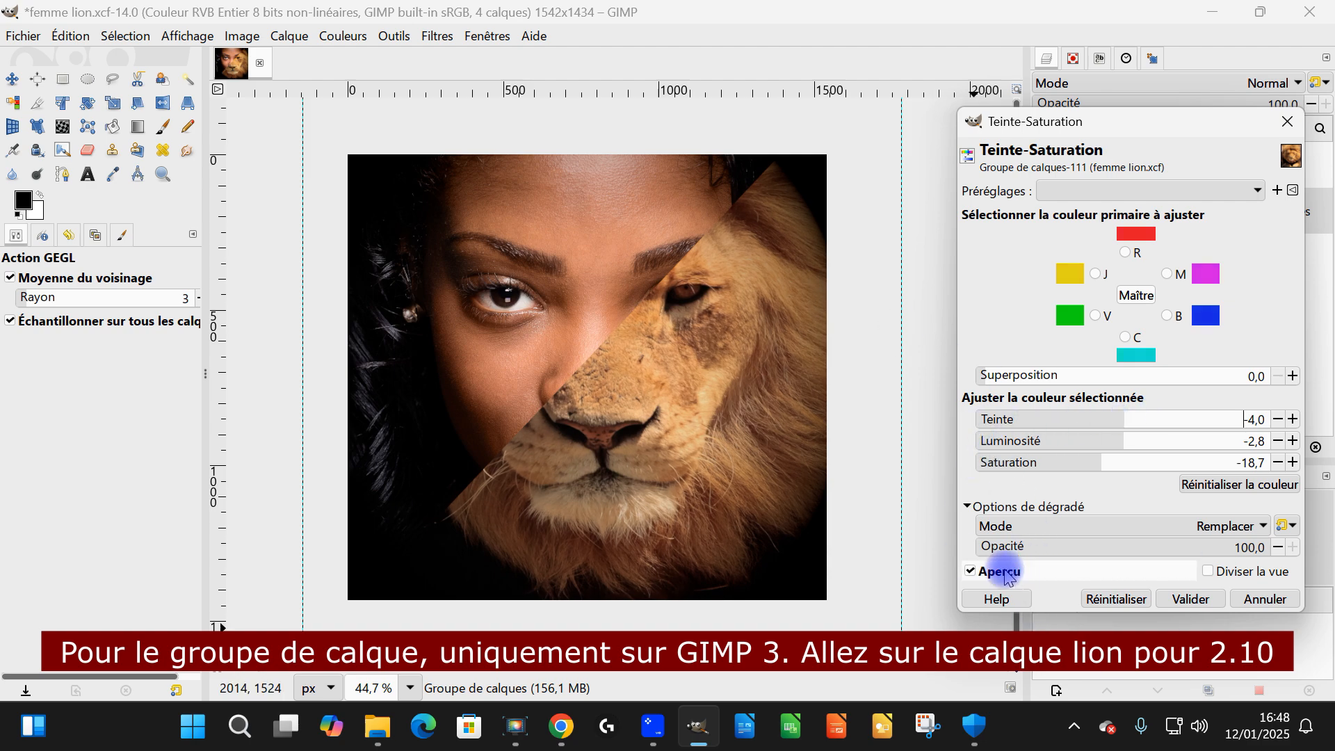
{"action": "left_click", "coordinate": [1015, 573]}
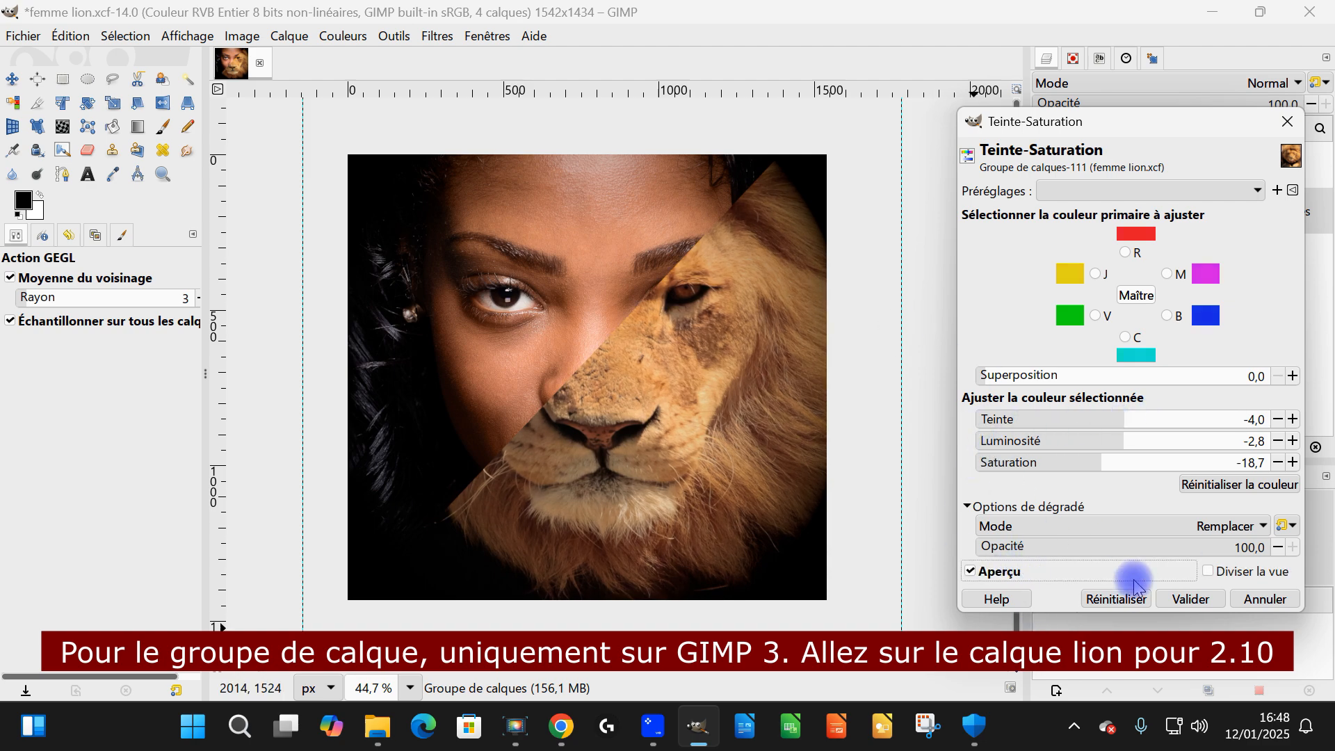
{"action": "left_click", "coordinate": [1191, 599]}
Make the layer group's mask active and draw a freehand selection around the lion side, running straight along the diagonal split
{"action": "scroll", "coordinate": [760, 416], "scroll_direction": "up", "scroll_amount": 6}
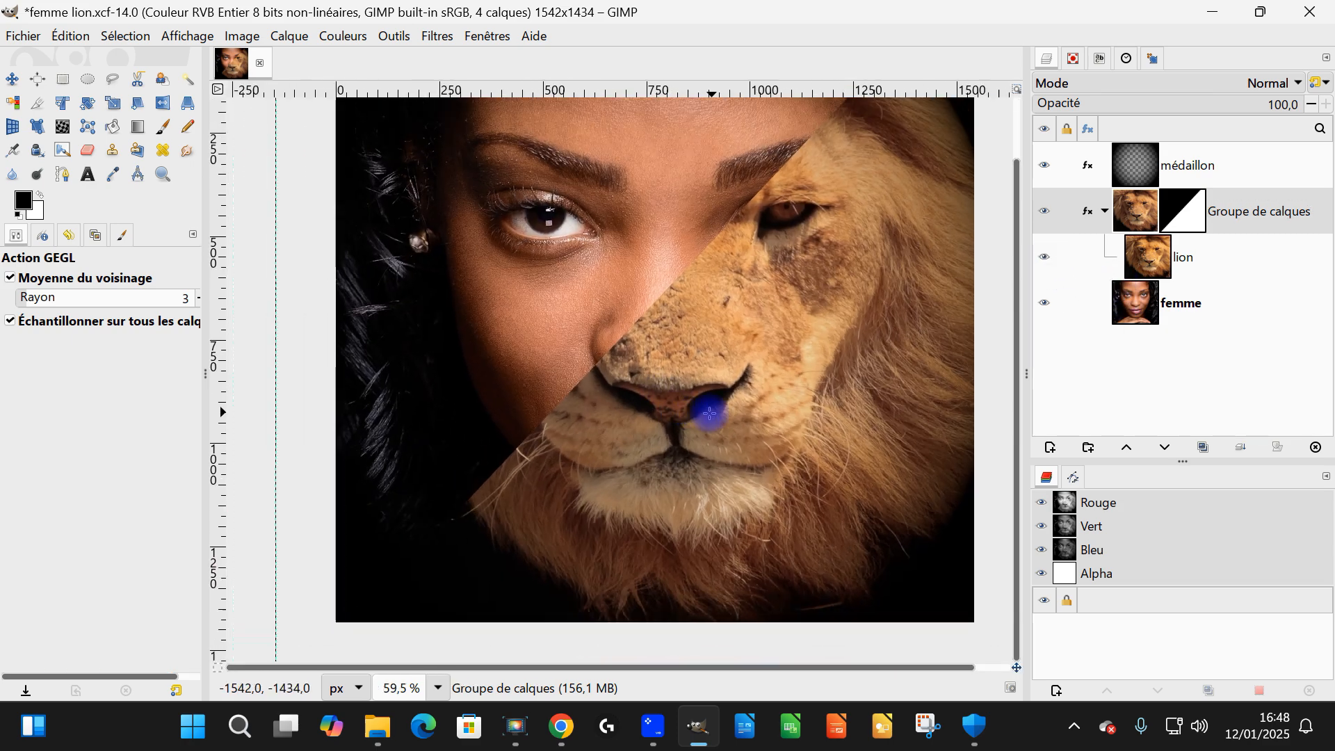
{"action": "scroll", "coordinate": [808, 227], "scroll_direction": "down", "scroll_amount": 4}
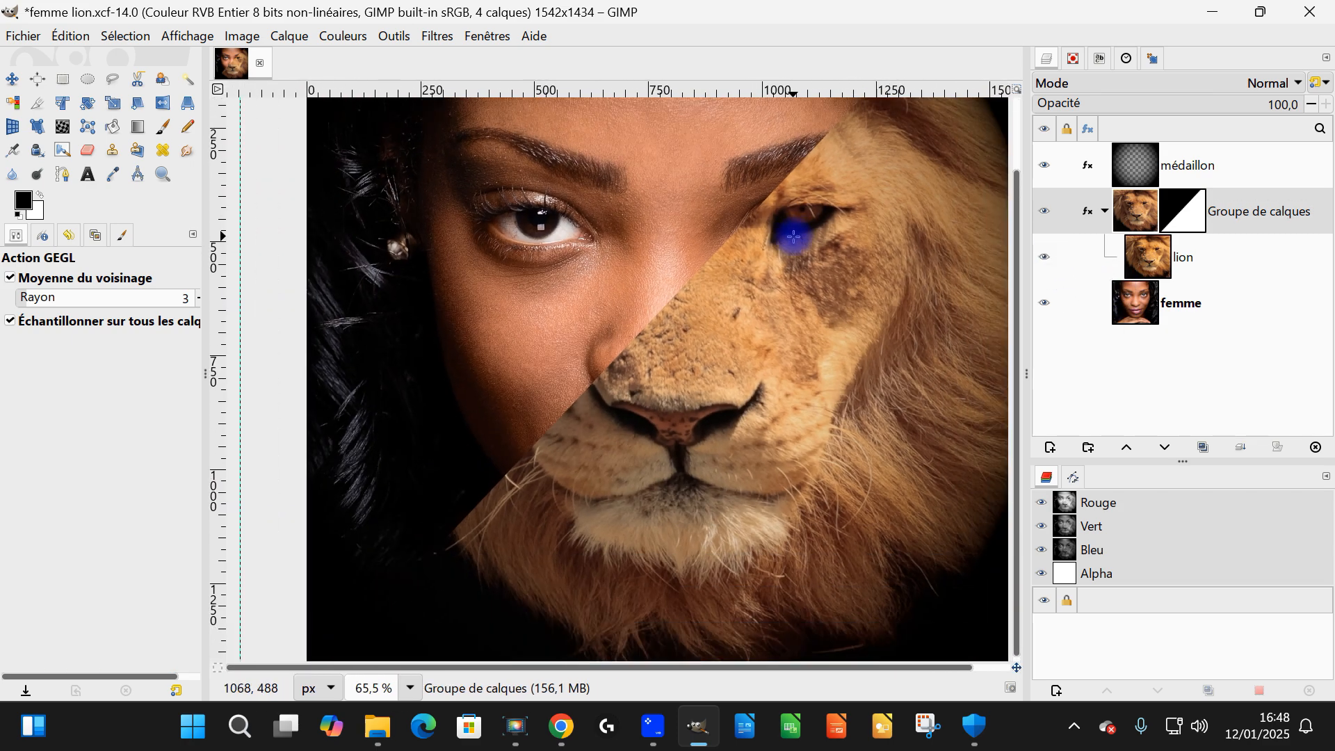
{"action": "scroll", "coordinate": [674, 420], "scroll_direction": "up", "scroll_amount": 1}
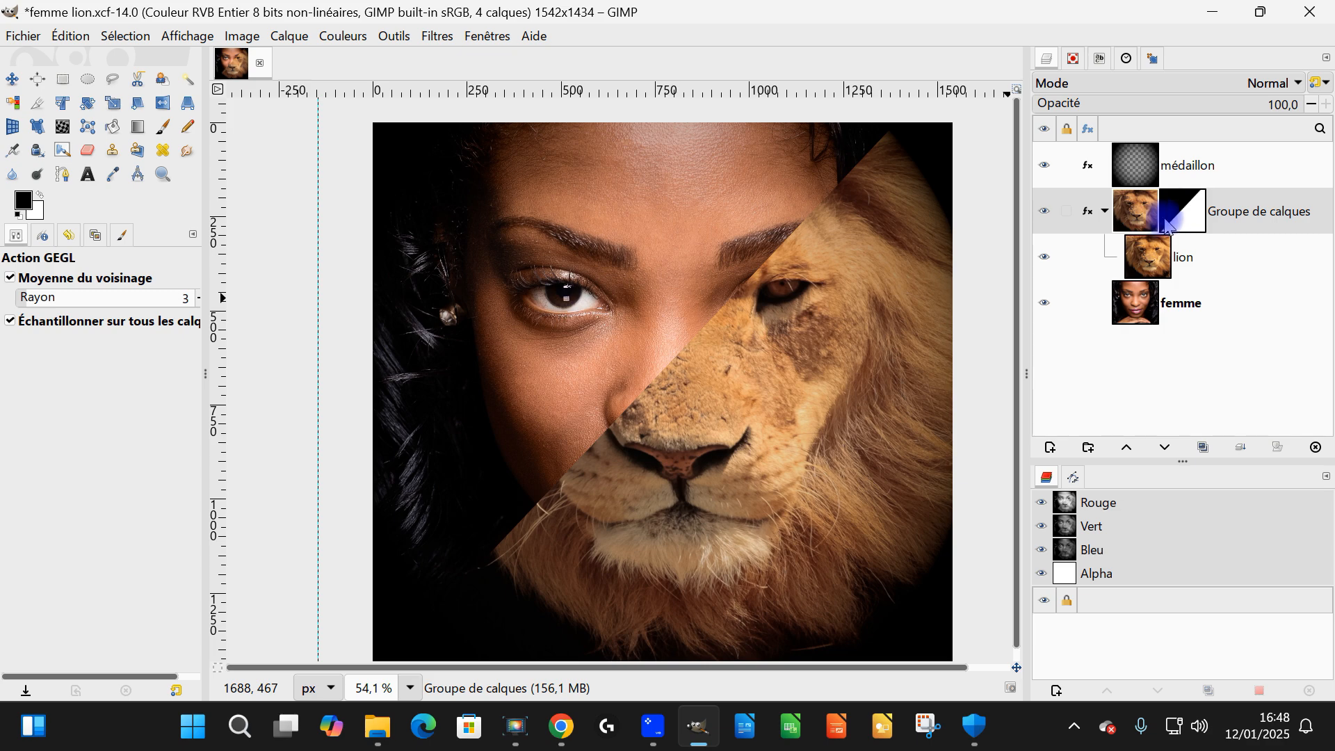
{"action": "left_click", "coordinate": [1178, 210]}
{"action": "scroll", "coordinate": [745, 283], "scroll_direction": "up", "scroll_amount": 2}
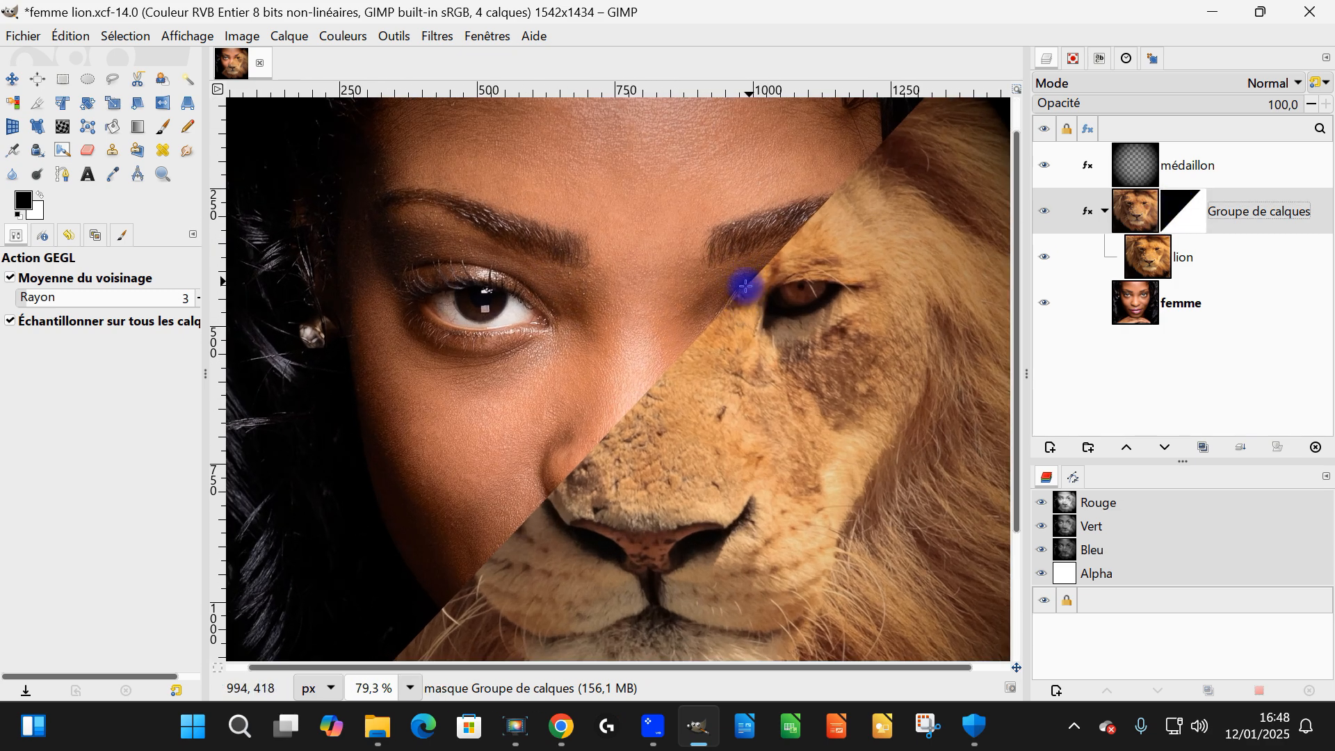
{"action": "scroll", "coordinate": [748, 292], "scroll_direction": "down", "scroll_amount": 4}
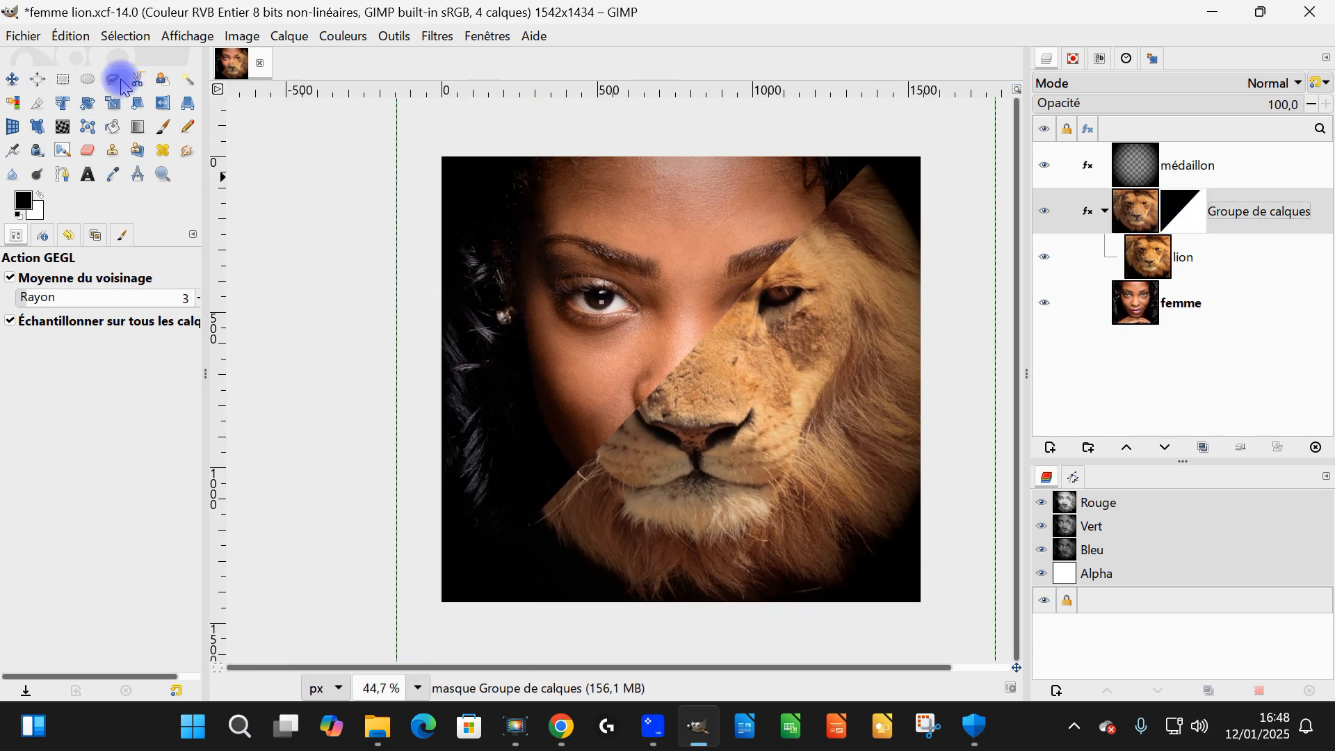
{"action": "left_click", "coordinate": [115, 81]}
{"action": "scroll", "coordinate": [894, 155], "scroll_direction": "up", "scroll_amount": 4}
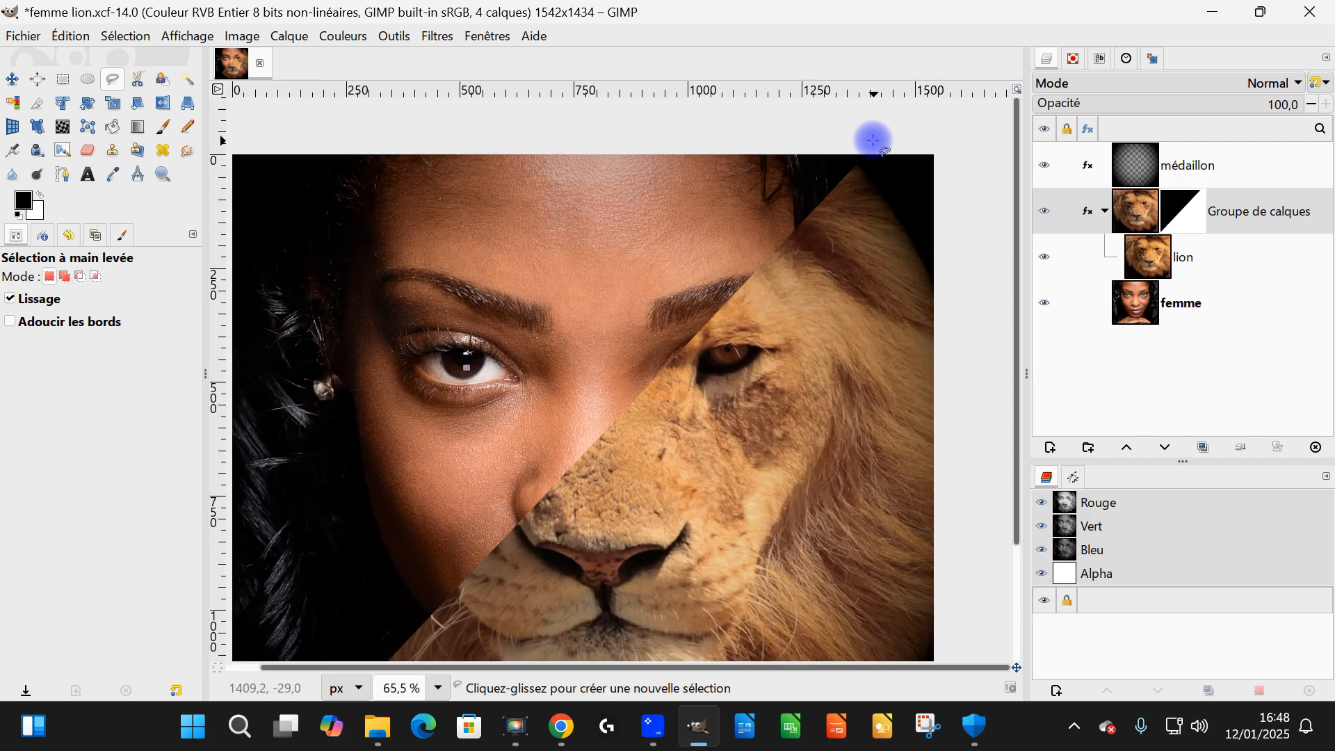
{"action": "scroll", "coordinate": [612, 389], "scroll_direction": "down", "scroll_amount": 5}
{"action": "scroll", "coordinate": [612, 390], "scroll_direction": "left", "scroll_amount": 4}
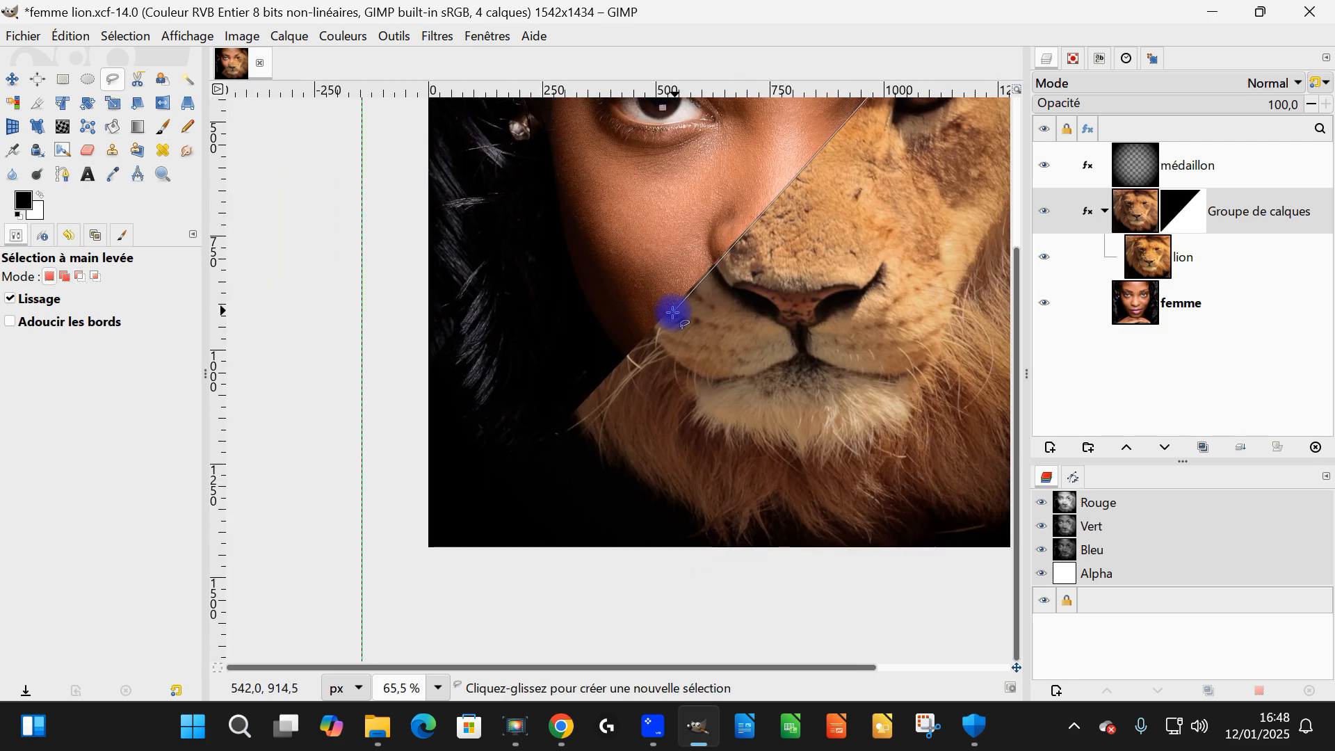
{"action": "left_click", "coordinate": [371, 600]}
{"action": "scroll", "coordinate": [371, 600], "scroll_direction": "down", "scroll_amount": 5}
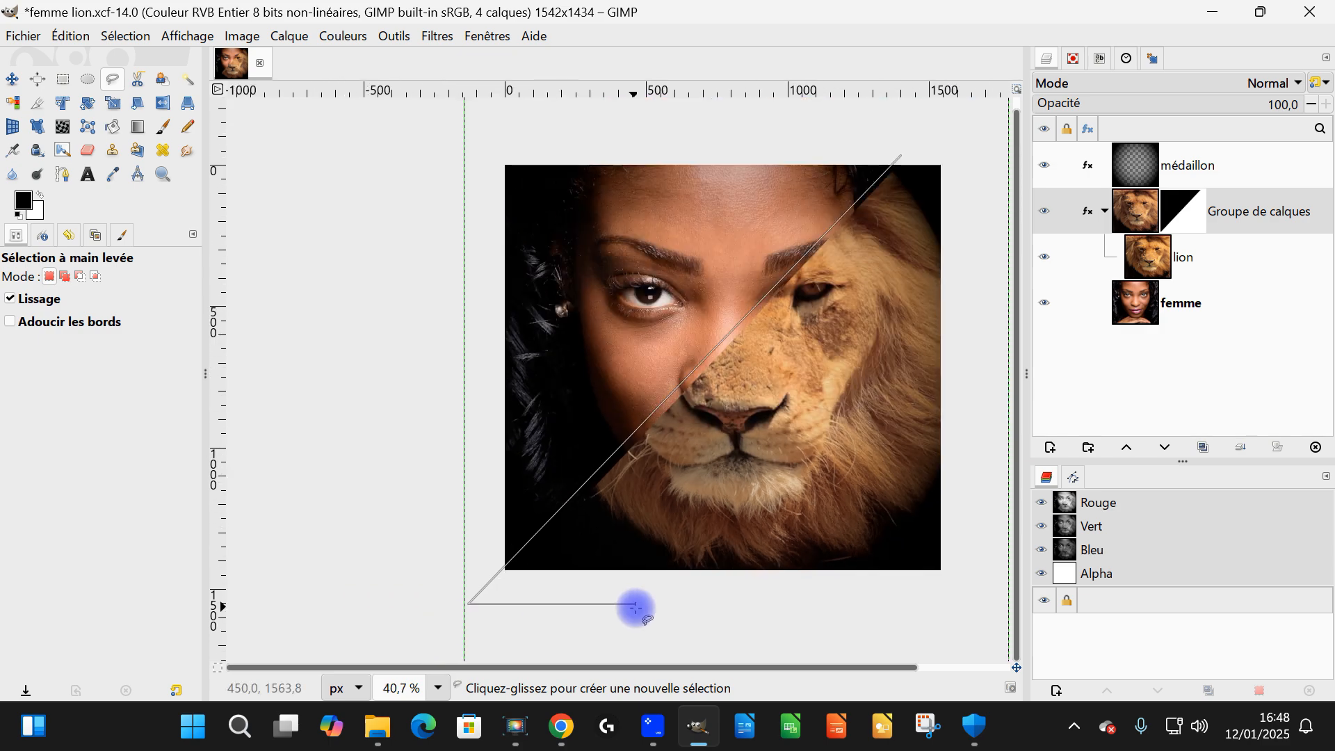
{"action": "left_click", "coordinate": [969, 581]}
{"action": "scroll", "coordinate": [969, 581], "scroll_direction": "up", "scroll_amount": 3}
{"action": "key", "text": "Return"}
Fill the freehand selection with white on the group's mask and clear the selection
{"action": "left_click_drag", "start_coordinate": [37, 220], "coordinate": [781, 352]}
{"action": "left_click", "coordinate": [63, 78]}
{"action": "left_click", "coordinate": [377, 127]}
Outline a narrow strip on the woman's side along the diagonal split with a freehand selection and fill it with black on the mask
{"action": "scroll", "coordinate": [765, 417], "scroll_direction": "down", "scroll_amount": 2, "text": "ctrl"}
{"action": "scroll", "coordinate": [737, 452], "scroll_direction": "up", "scroll_amount": 3, "text": "ctrl"}
{"action": "scroll", "coordinate": [753, 418], "scroll_direction": "down", "scroll_amount": 2, "text": "ctrl"}
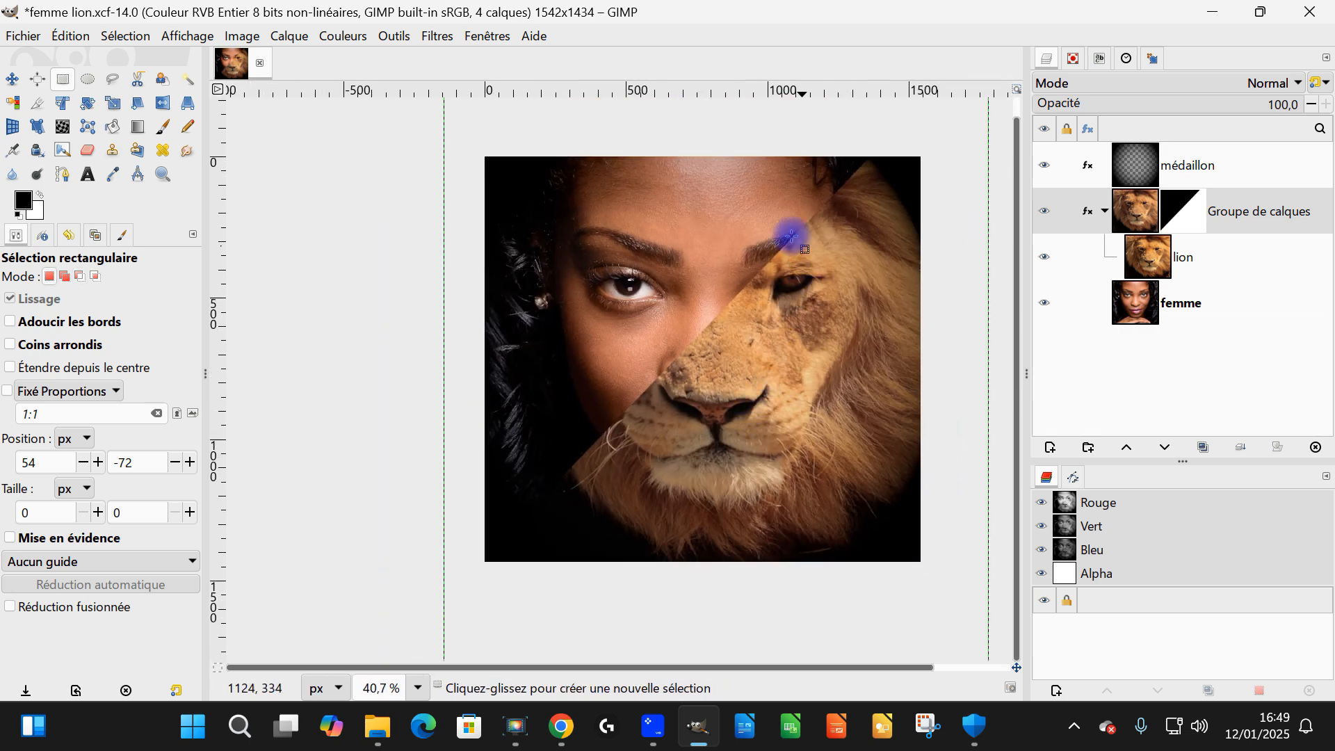
{"action": "left_click", "coordinate": [105, 84]}
{"action": "left_click", "coordinate": [902, 118]}
{"action": "scroll", "coordinate": [480, 574], "scroll_direction": "up", "scroll_amount": 2, "text": "ctrl"}
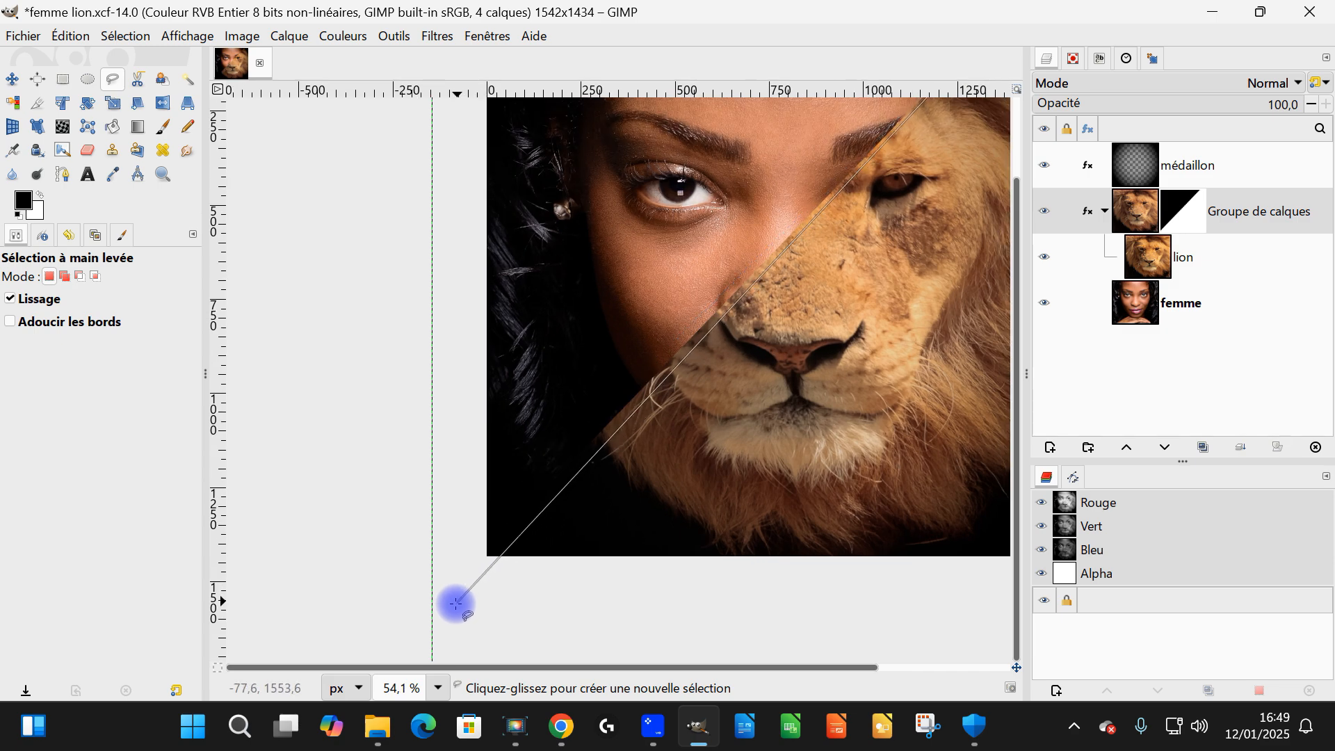
{"action": "left_click", "coordinate": [444, 614]}
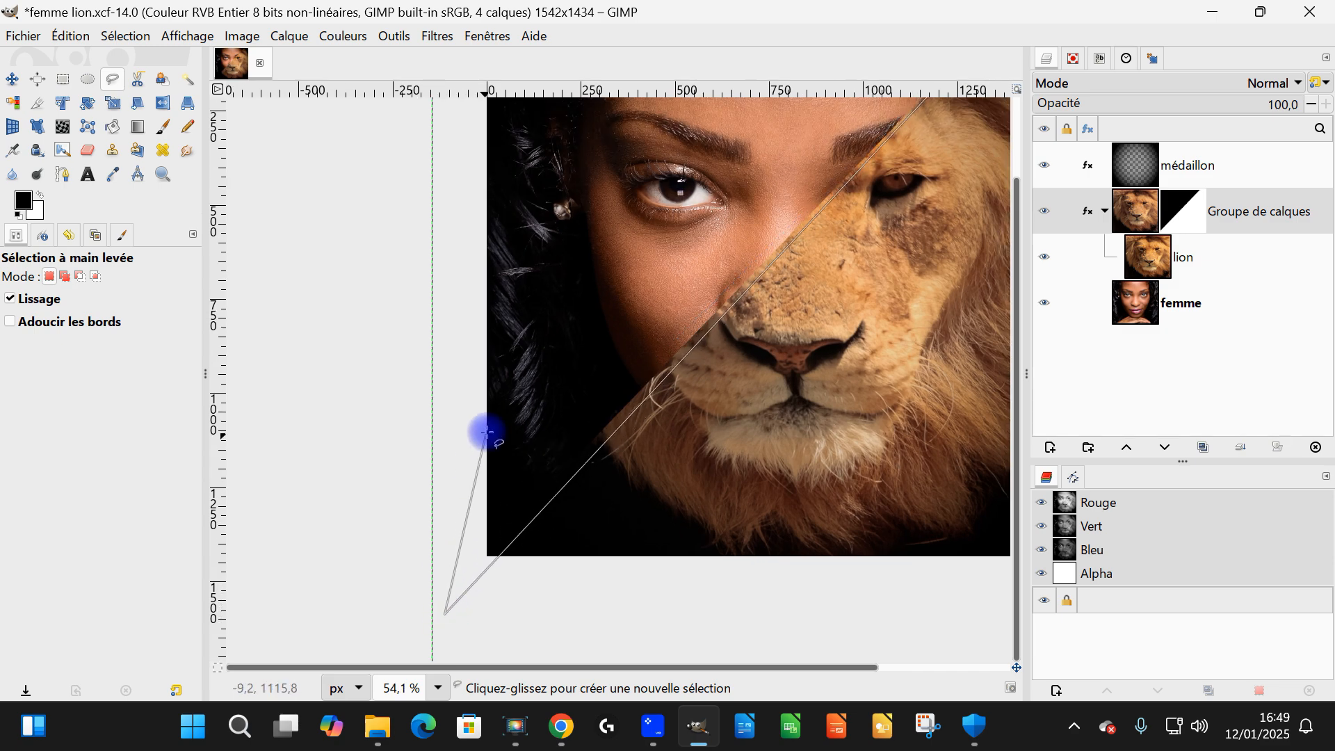
{"action": "left_click", "coordinate": [478, 399]}
{"action": "mouse_move", "coordinate": [661, 374]}
{"action": "left_mouse_down"}
{"action": "mouse_move", "coordinate": [558, 570]}
{"action": "mouse_move", "coordinate": [524, 721]}
{"action": "left_mouse_up"}
{"action": "left_click", "coordinate": [882, 322]}
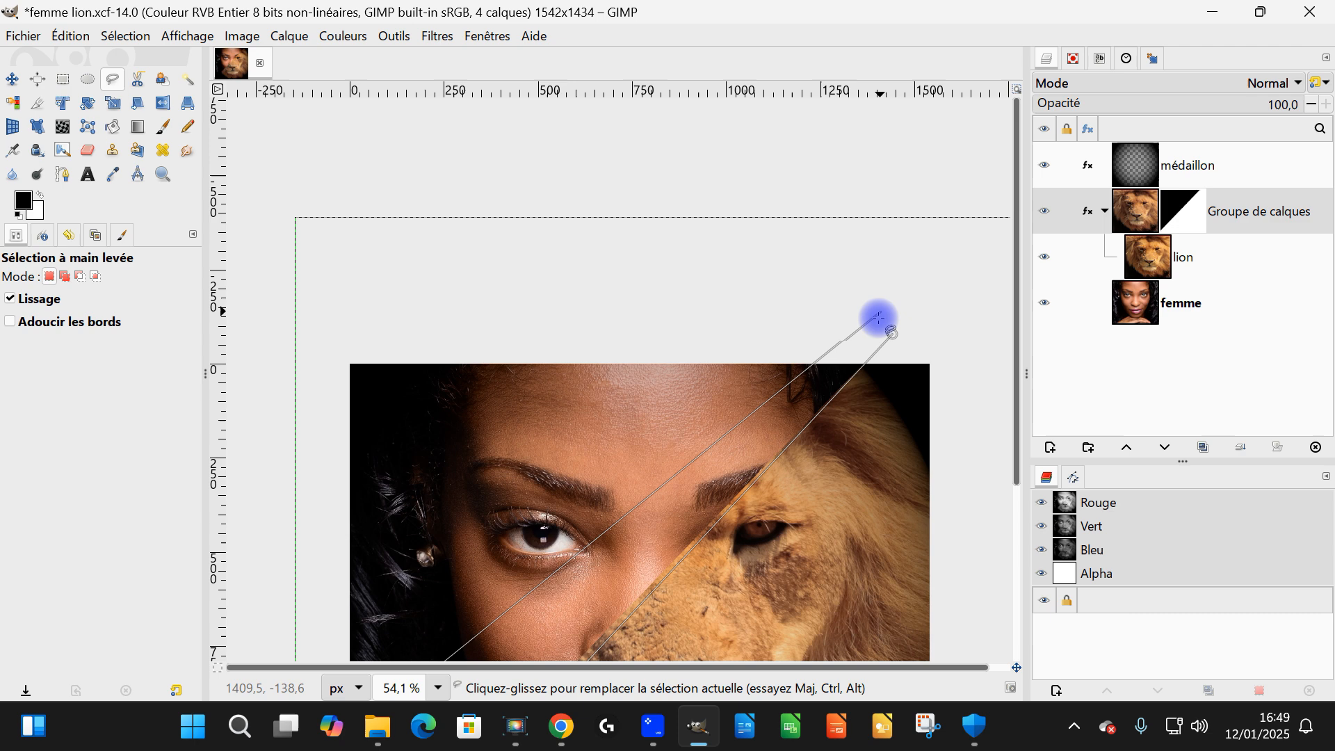
{"action": "key", "text": "Return"}
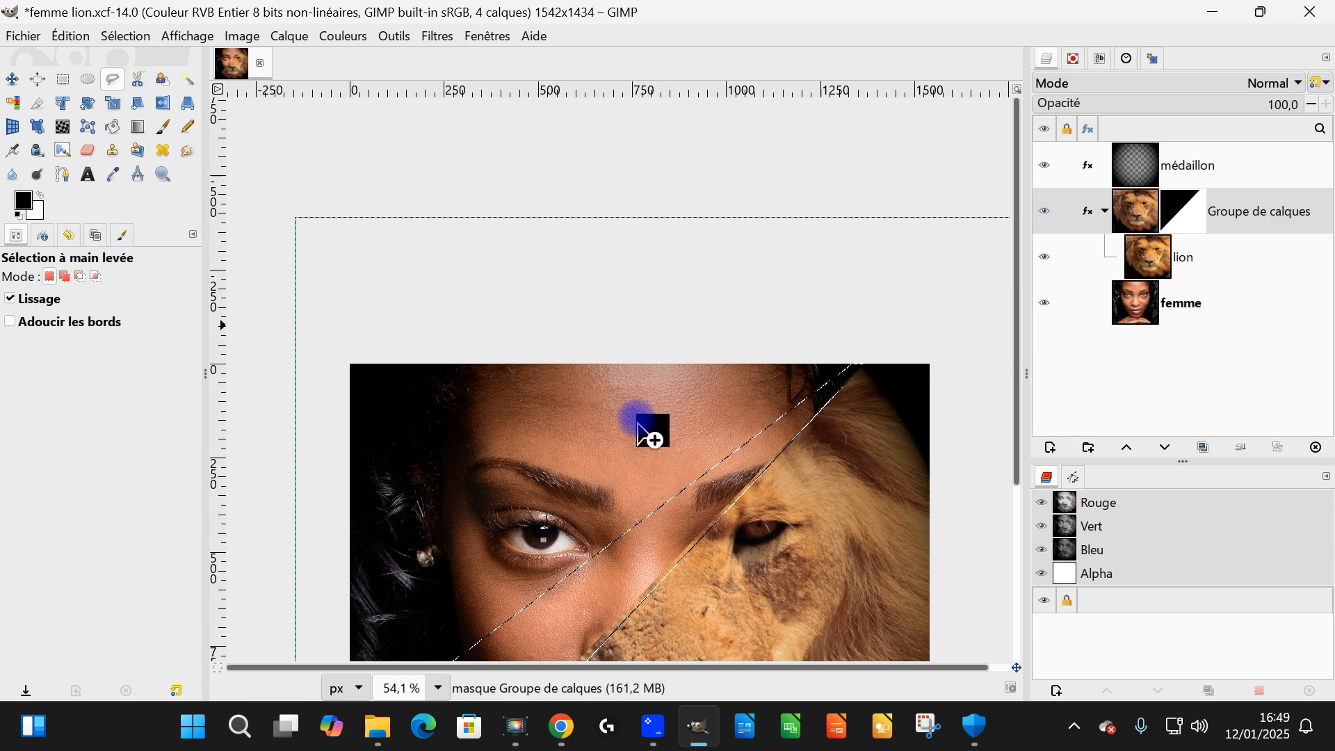
Clear the selection around the strip beside the diagonal split
{"action": "scroll", "coordinate": [695, 564], "scroll_direction": "down", "scroll_amount": 5}
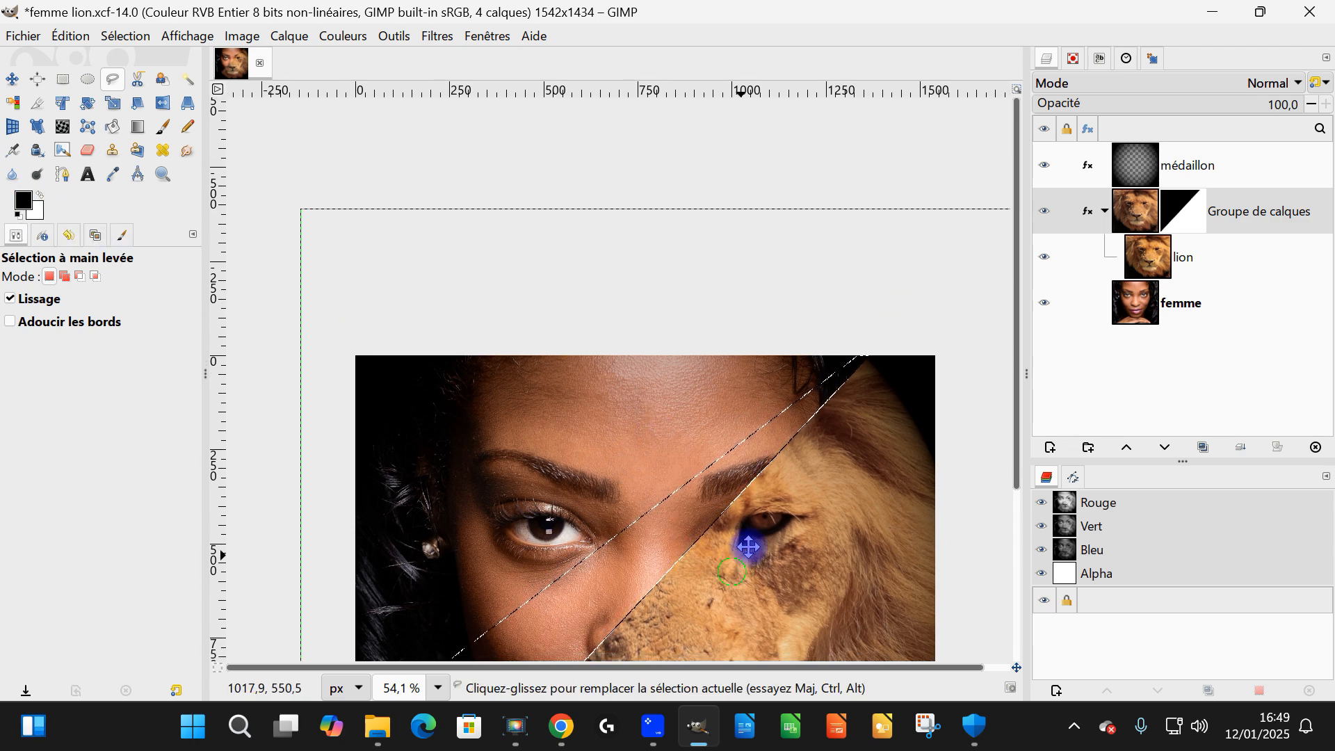
{"action": "scroll", "coordinate": [909, 302], "scroll_direction": "left", "scroll_amount": 3}
{"action": "scroll", "coordinate": [823, 448], "scroll_direction": "down", "scroll_amount": 2}
{"action": "left_click", "coordinate": [125, 36]}
{"action": "left_click", "coordinate": [152, 77]}
{"action": "key", "text": "shift+j"}
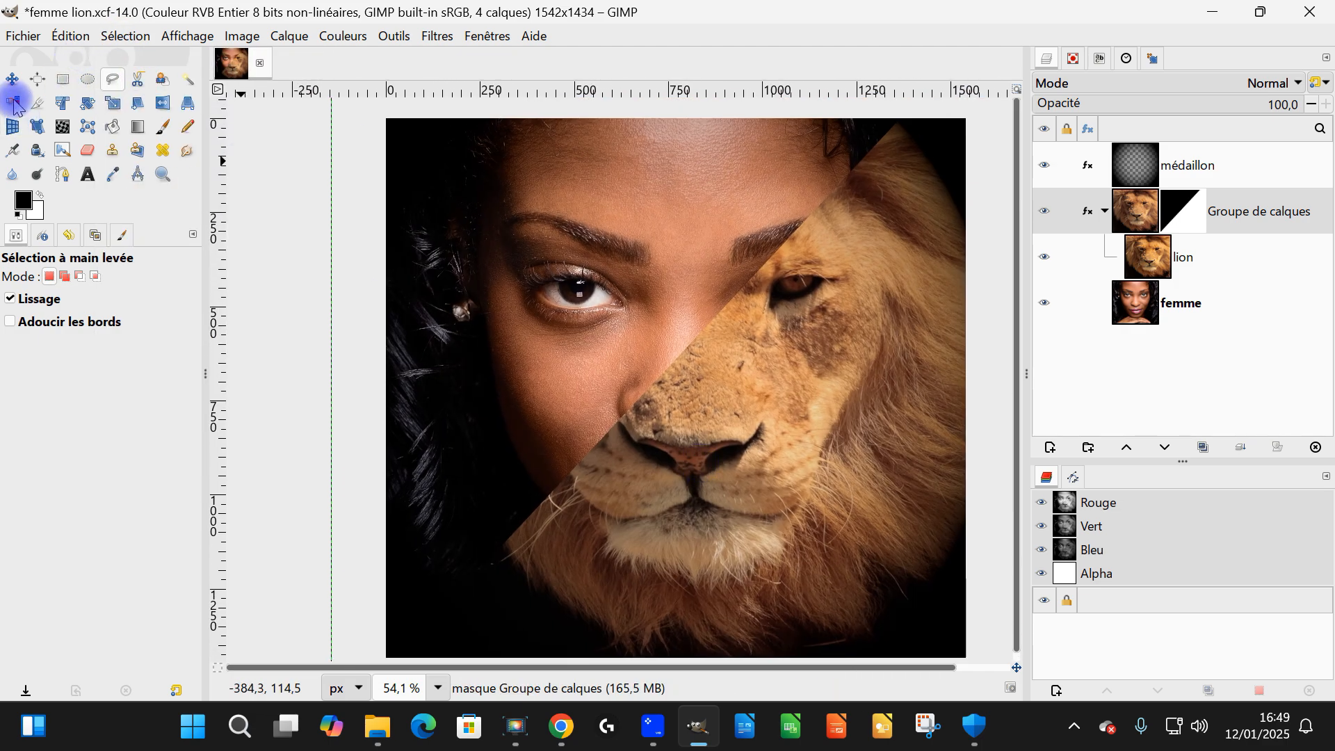
Move the lion layer very slightly right and up so its nose lines up with the woman's nostril at the split
{"action": "left_click", "coordinate": [12, 78]}
{"action": "left_click", "coordinate": [1183, 256]}
{"action": "scroll", "coordinate": [644, 436], "scroll_direction": "up", "scroll_amount": 3}
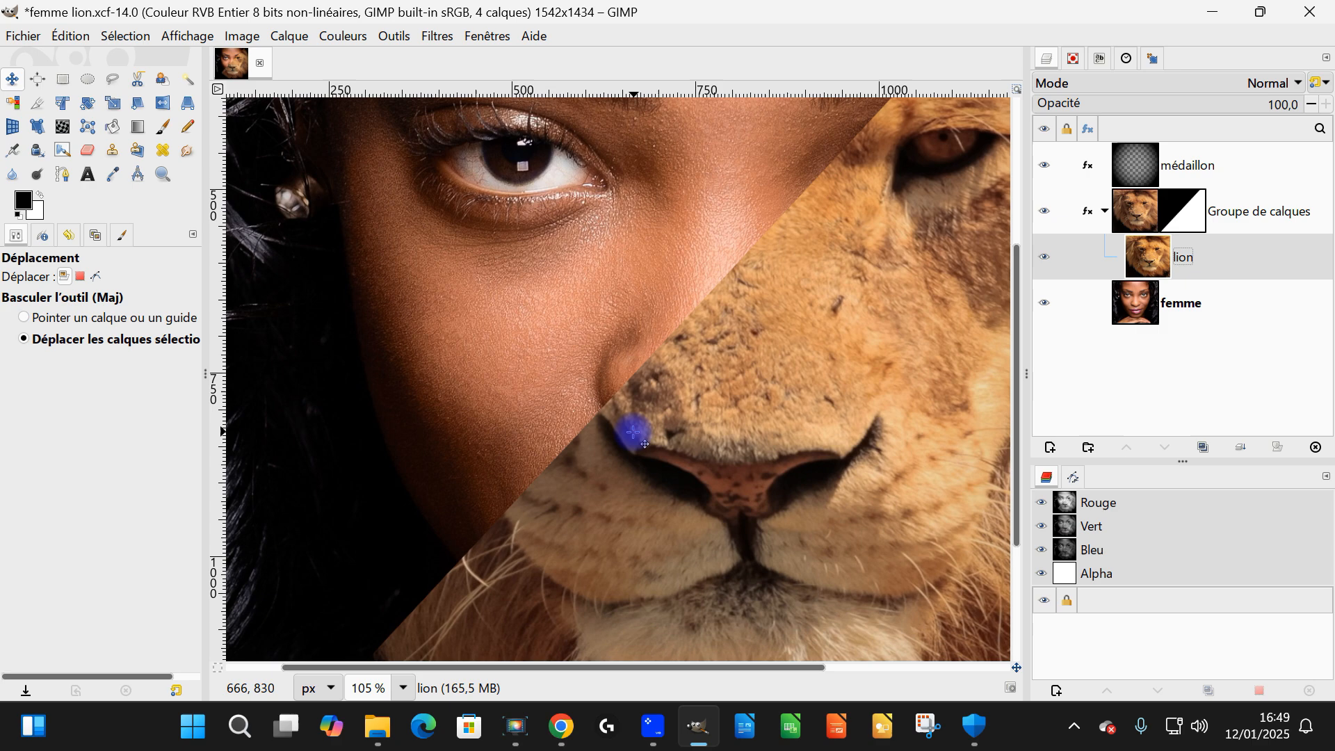
{"action": "left_click_drag", "start_coordinate": [623, 431], "coordinate": [626, 429]}
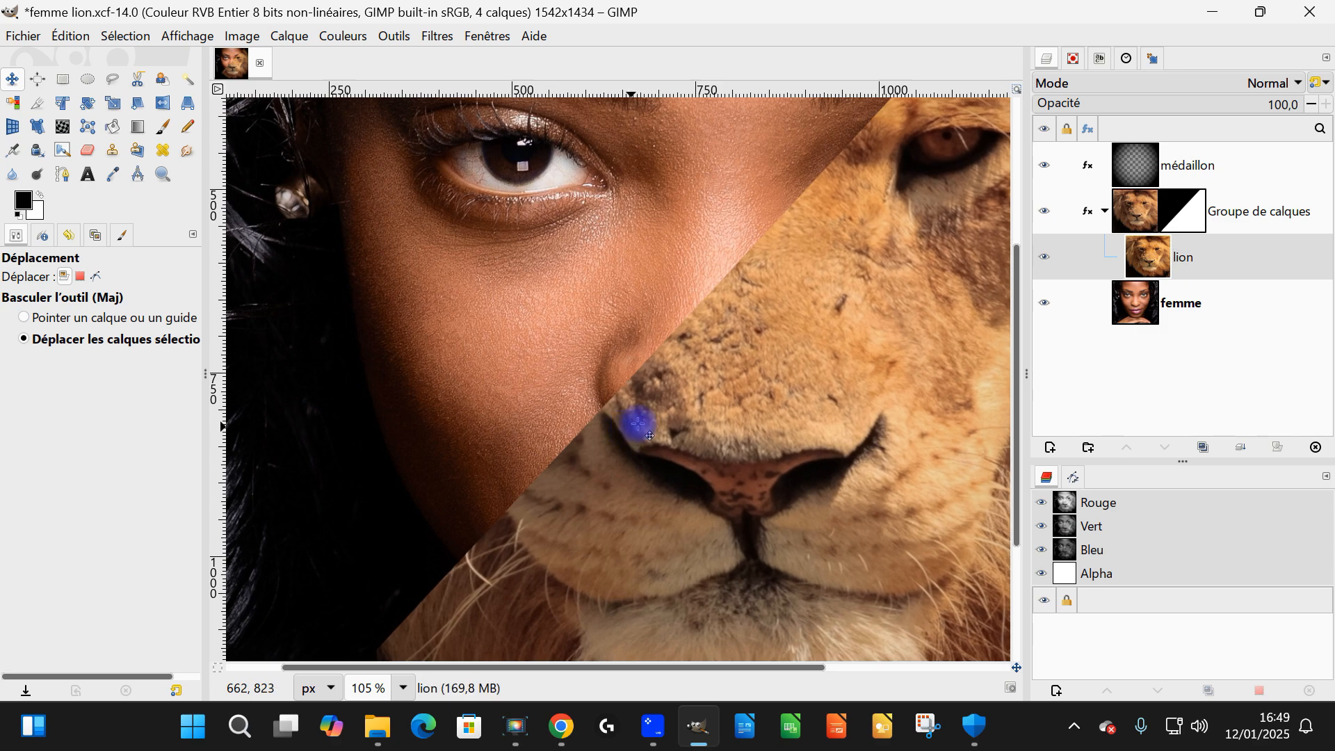
{"action": "scroll", "coordinate": [631, 428], "scroll_direction": "down", "scroll_amount": 5}
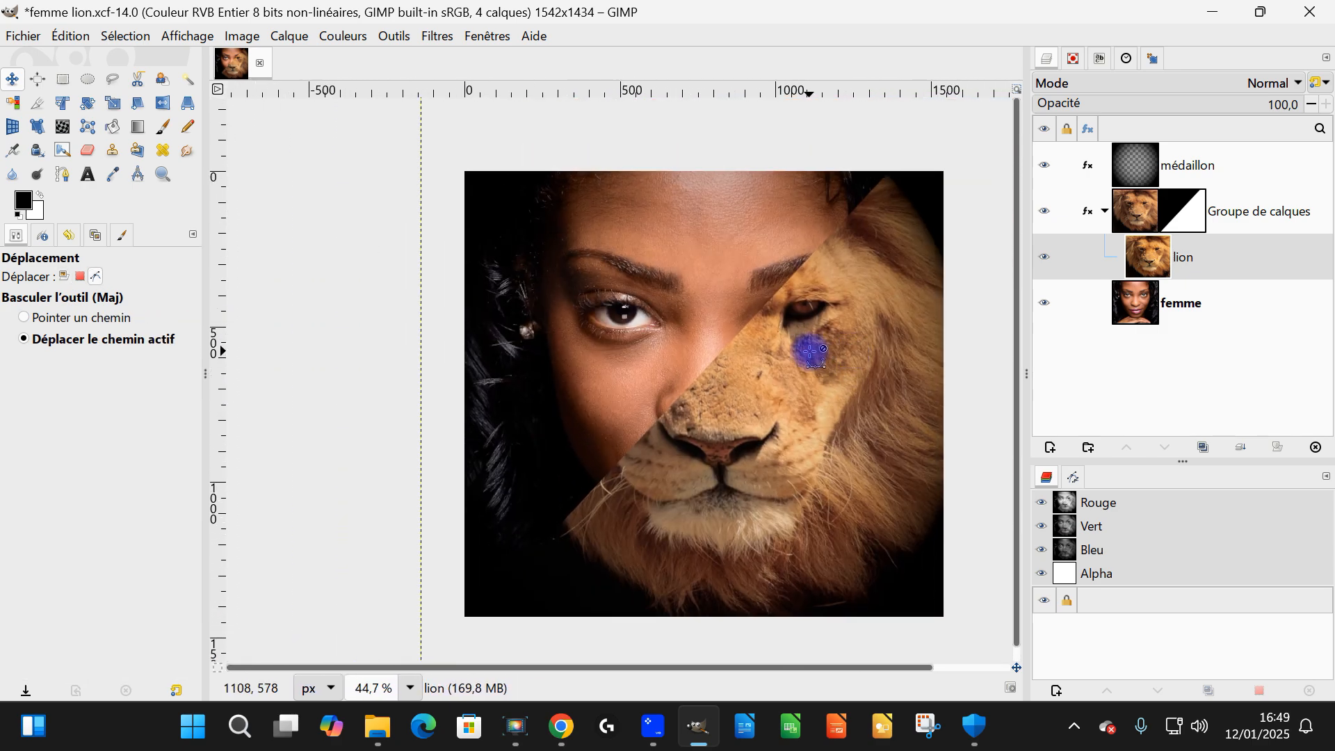
{"action": "scroll", "coordinate": [814, 353], "scroll_direction": "up", "scroll_amount": 2}
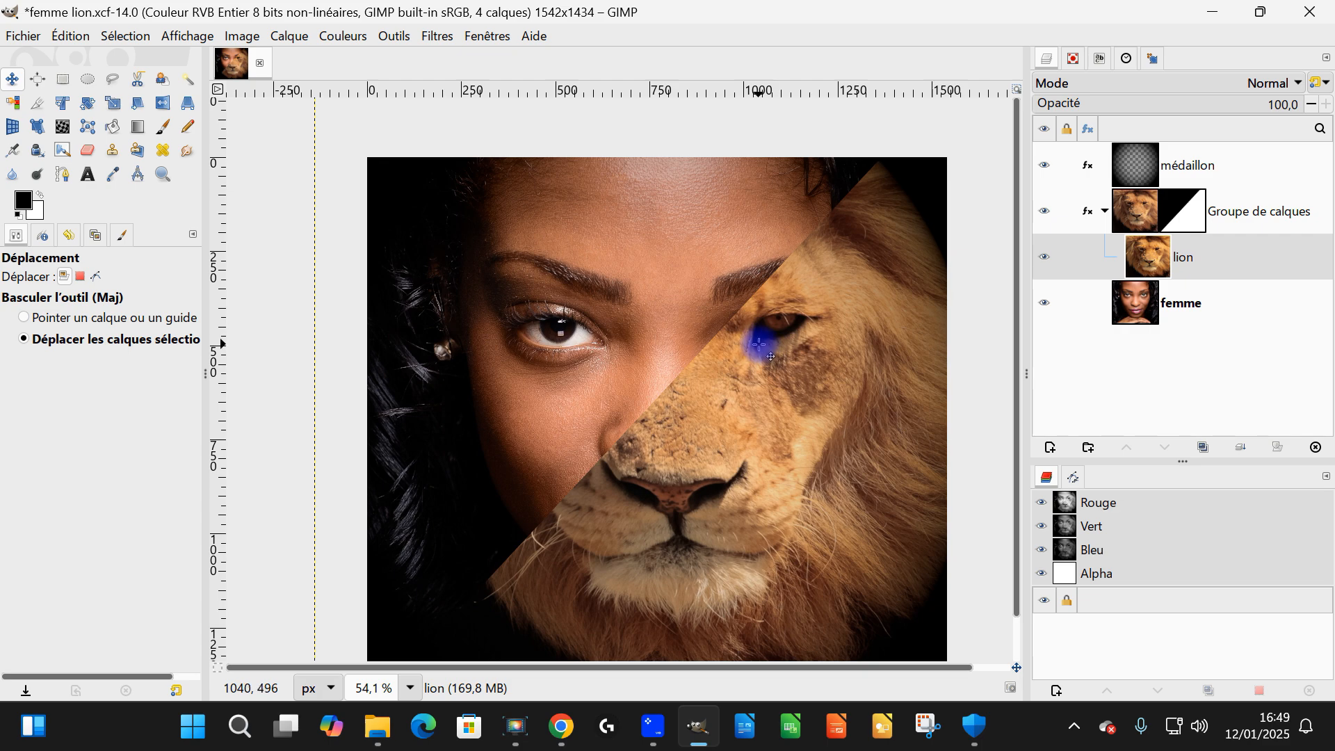
{"action": "scroll", "coordinate": [779, 345], "scroll_direction": "down", "scroll_amount": 1}
Draw a new freehand selection around the lion side along the diagonal split and fill it with white on the lion layer
{"action": "left_click", "coordinate": [112, 79]}
{"action": "left_click", "coordinate": [833, 171]}
{"action": "scroll", "coordinate": [480, 633], "scroll_direction": "down", "scroll_amount": 4}
{"action": "left_click", "coordinate": [588, 513]}
{"action": "left_click_drag", "start_coordinate": [800, 519], "coordinate": [602, 571]}
{"action": "scroll", "coordinate": [896, 305], "scroll_direction": "up", "scroll_amount": 2}
{"action": "left_click", "coordinate": [777, 593]}
{"action": "left_click", "coordinate": [772, 131]}
{"action": "left_click", "coordinate": [673, 142]}
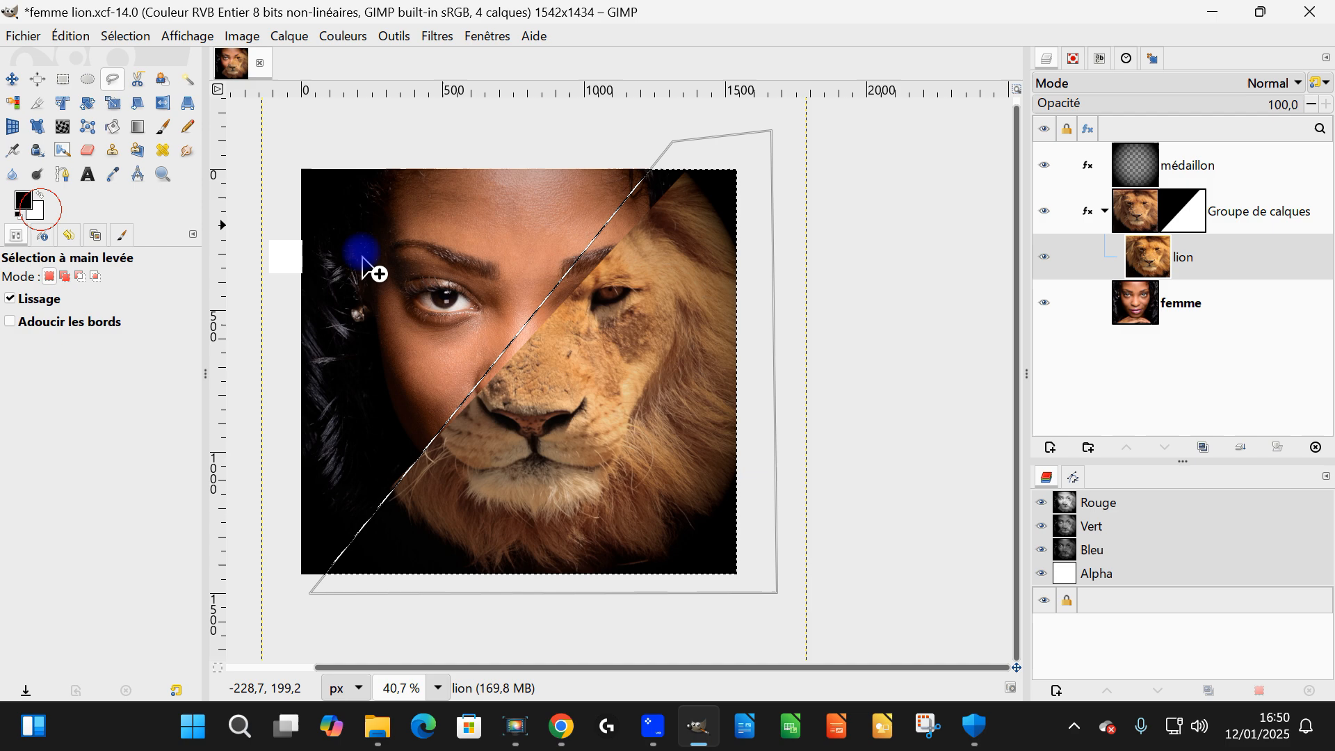
{"action": "key", "text": "Delete"}
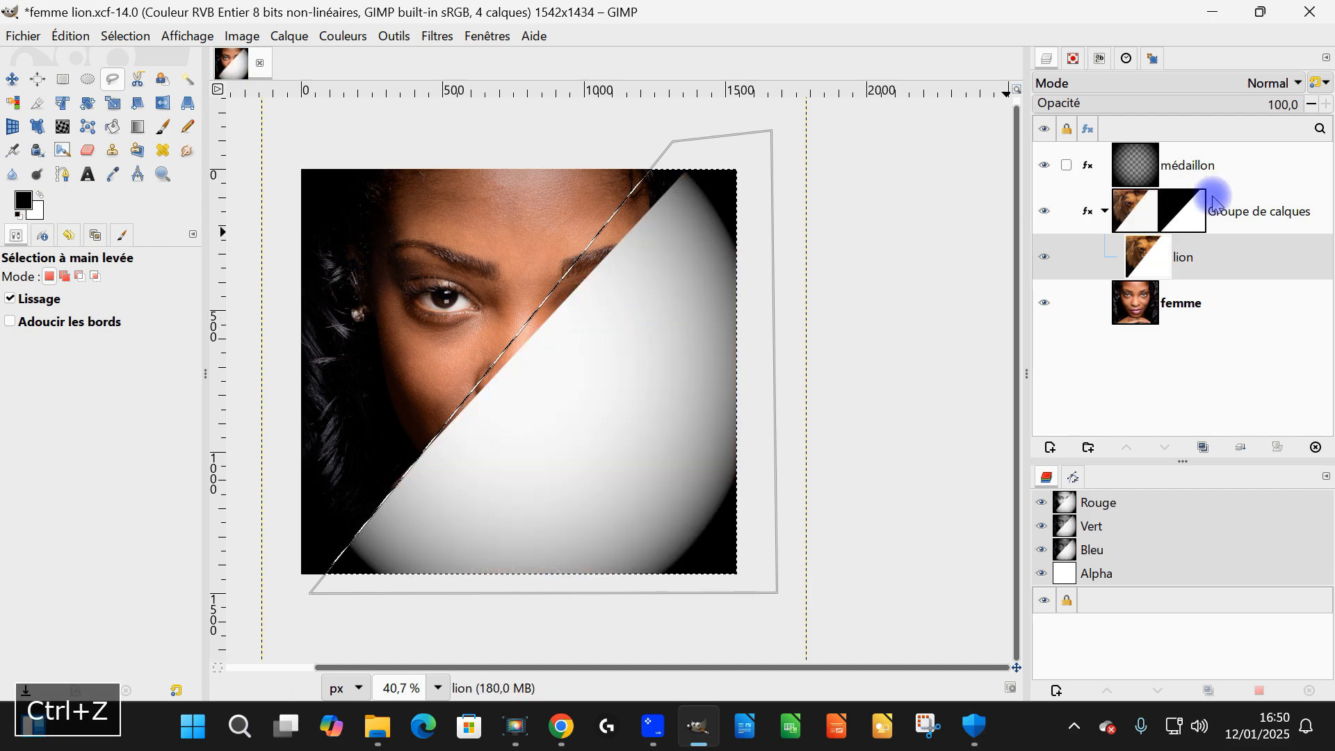
Undo the white fill on the lion layer, fill the lion side with white on the layer group's mask instead, and clear the selection
{"action": "key", "text": "ctrl+z"}
{"action": "left_click", "coordinate": [1193, 224]}
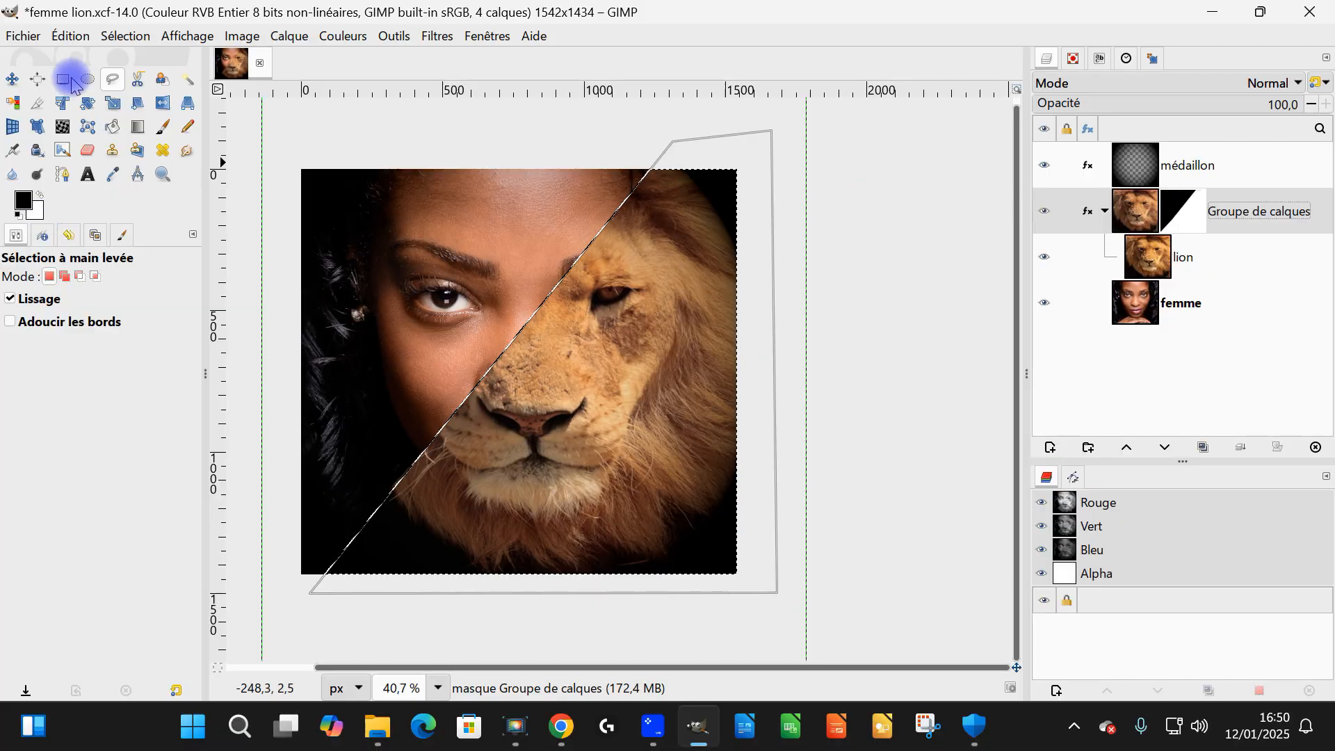
{"action": "left_click", "coordinate": [63, 78]}
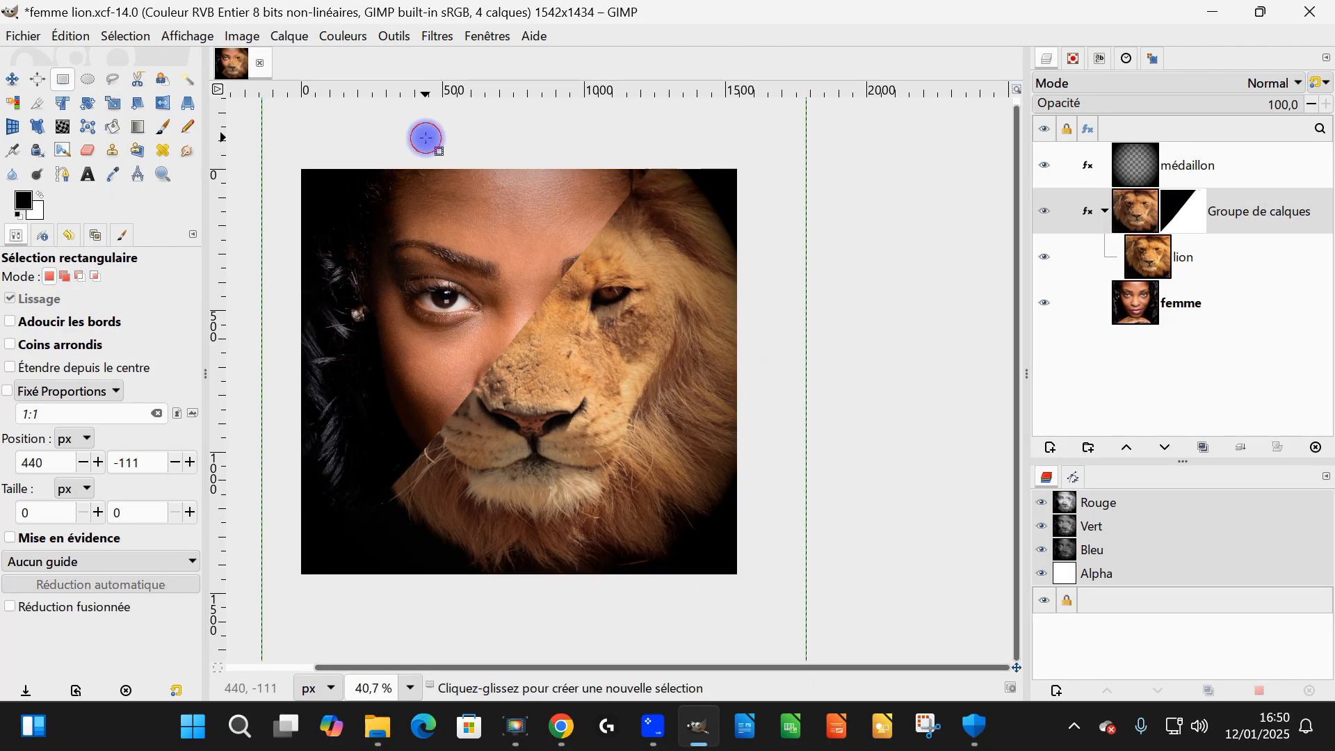
Outline the woman's side along the diagonal split with a freehand selection, fill it with black on the group mask and deselect
{"action": "scroll", "coordinate": [614, 366], "scroll_direction": "down", "scroll_amount": 1}
{"action": "scroll", "coordinate": [458, 404], "scroll_direction": "up", "scroll_amount": 1}
{"action": "scroll", "coordinate": [514, 416], "scroll_direction": "down", "scroll_amount": 1}
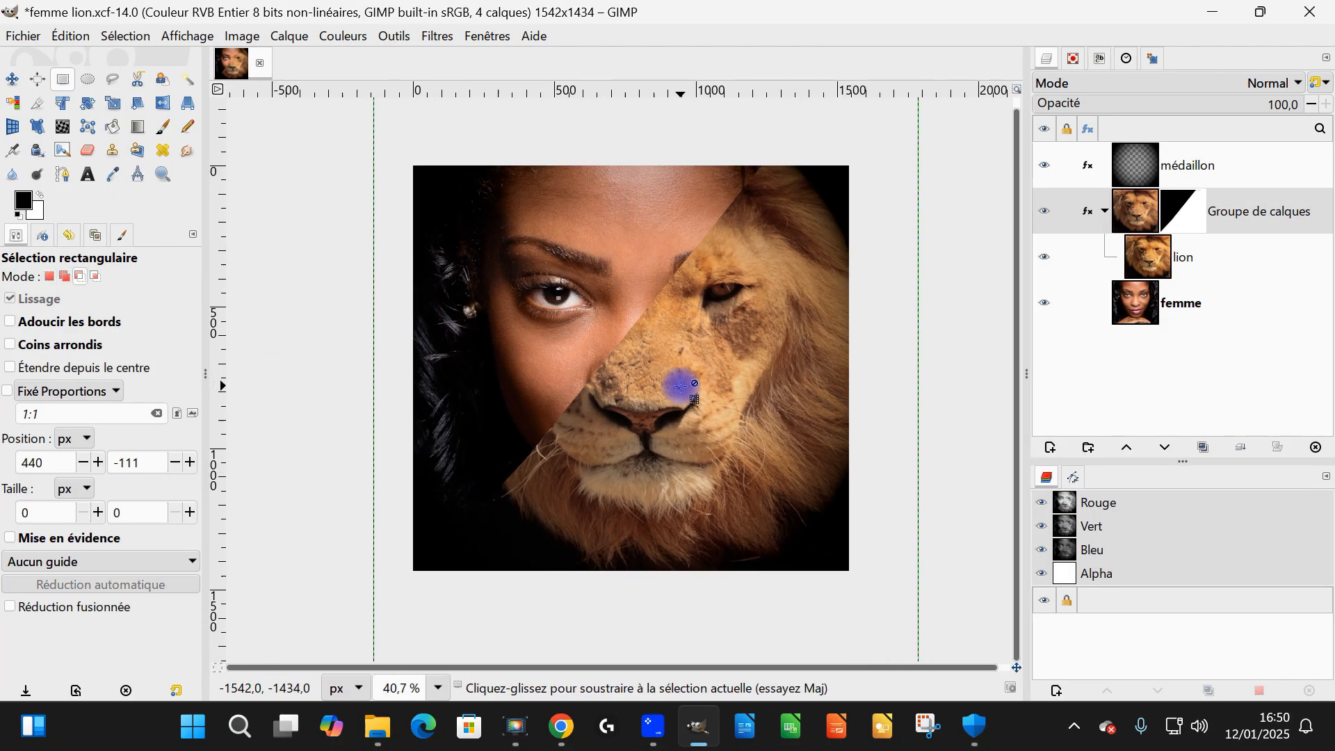
{"action": "scroll", "coordinate": [685, 381], "scroll_direction": "up", "scroll_amount": 1}
{"action": "key", "text": "f"}
{"action": "left_click", "coordinate": [833, 160]}
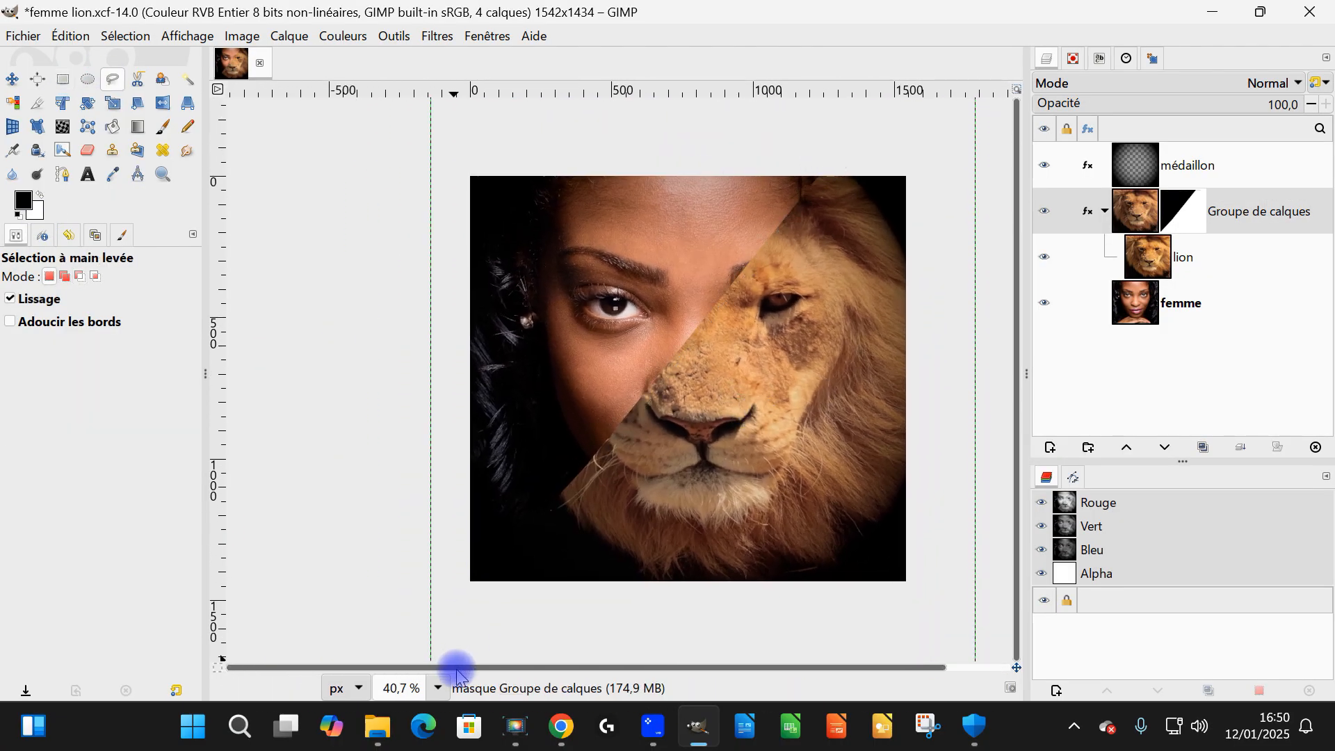
{"action": "left_click", "coordinate": [466, 652]}
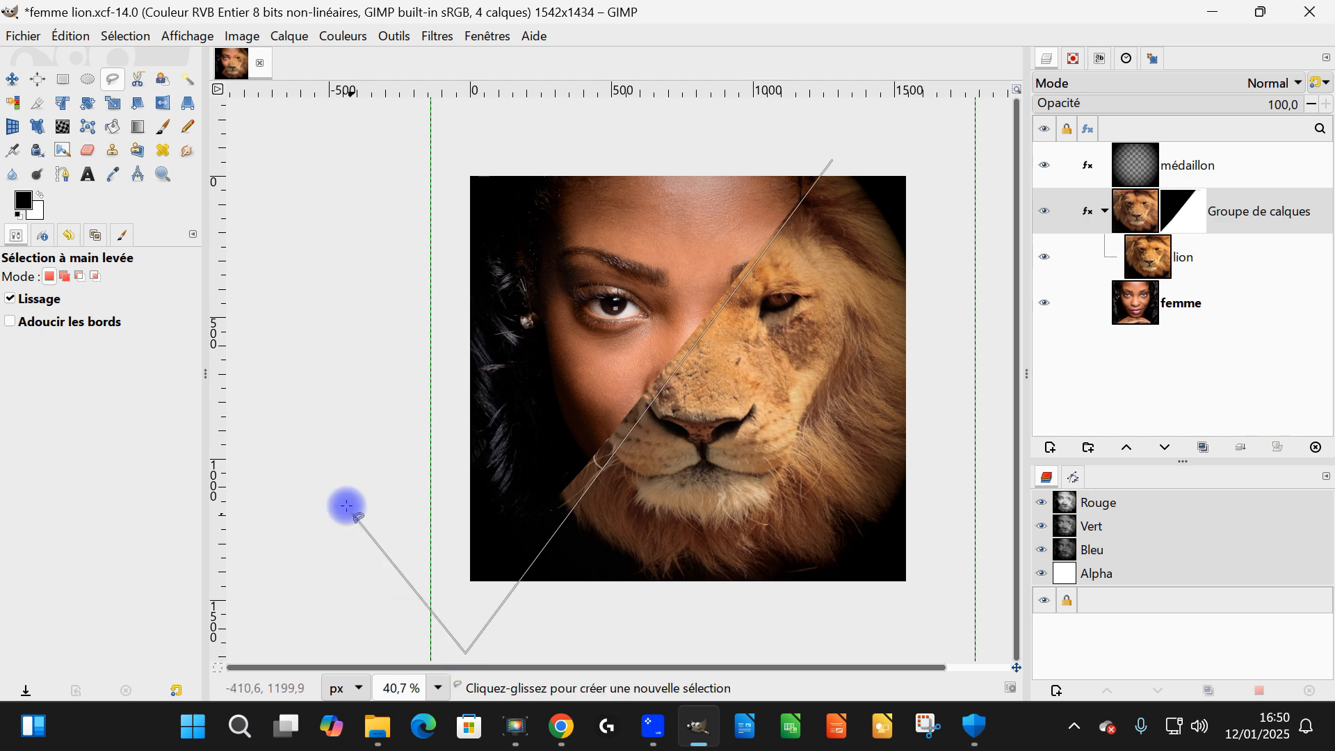
{"action": "left_click", "coordinate": [346, 503]}
{"action": "left_click", "coordinate": [384, 207]}
{"action": "left_click", "coordinate": [583, 129]}
{"action": "left_click", "coordinate": [832, 160]}
{"action": "key", "text": "Escape"}
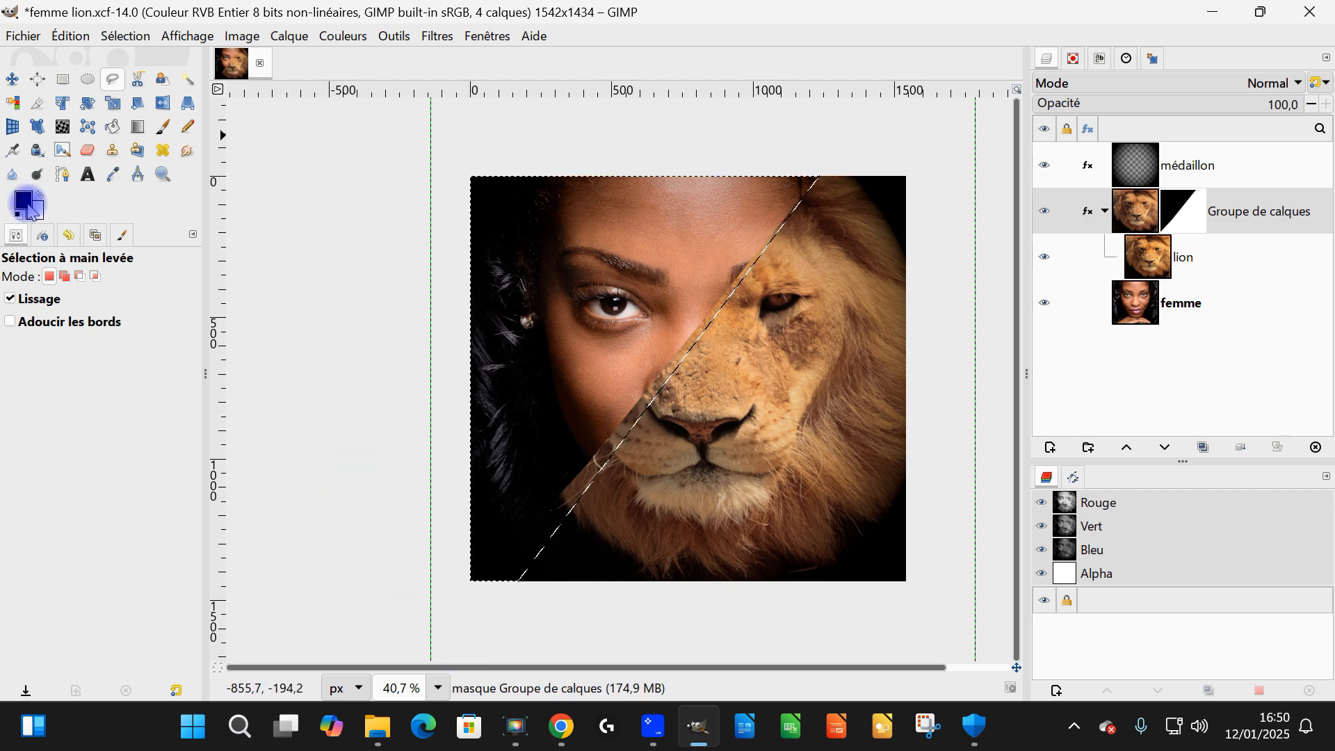
{"action": "key", "text": "r"}
Outline the lion side with a freehand selection along a steeper diagonal through the nose and fill it with white on the group mask
{"action": "left_click", "coordinate": [113, 79]}
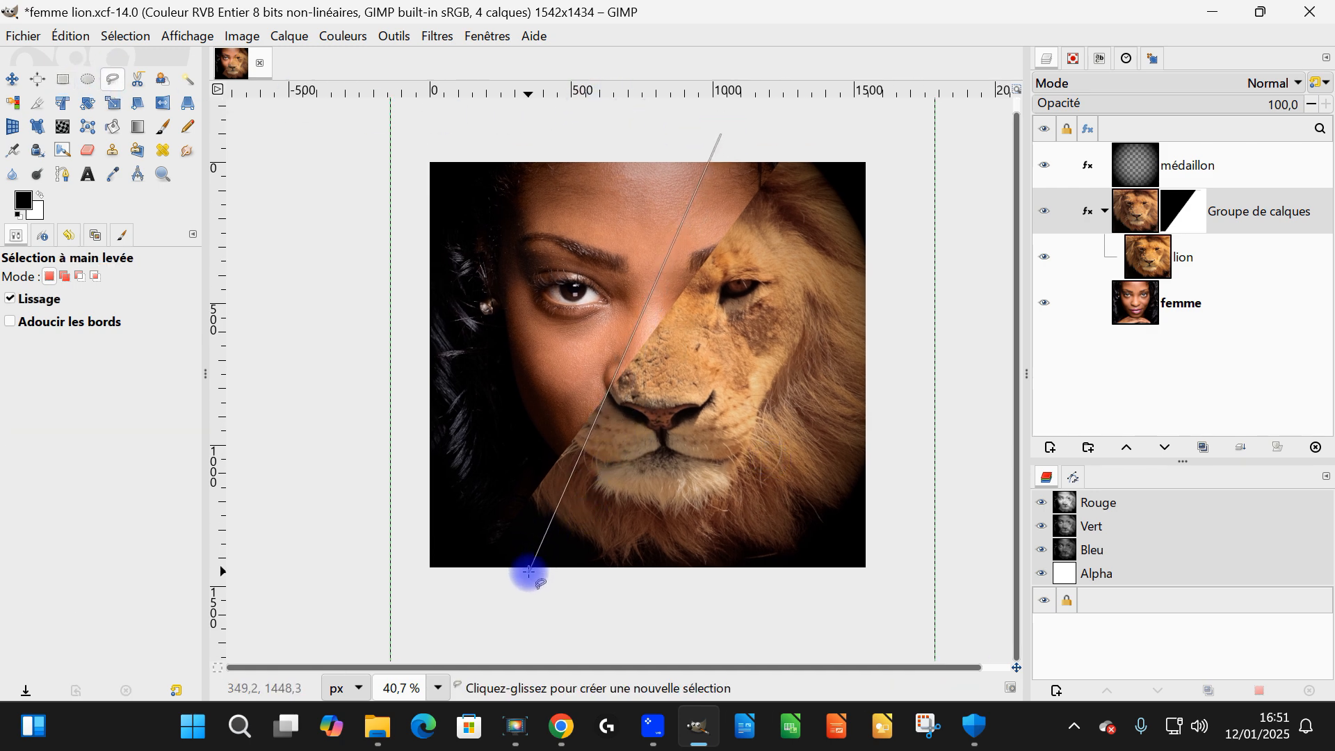
{"action": "left_click", "coordinate": [883, 595]}
{"action": "left_click", "coordinate": [891, 120]}
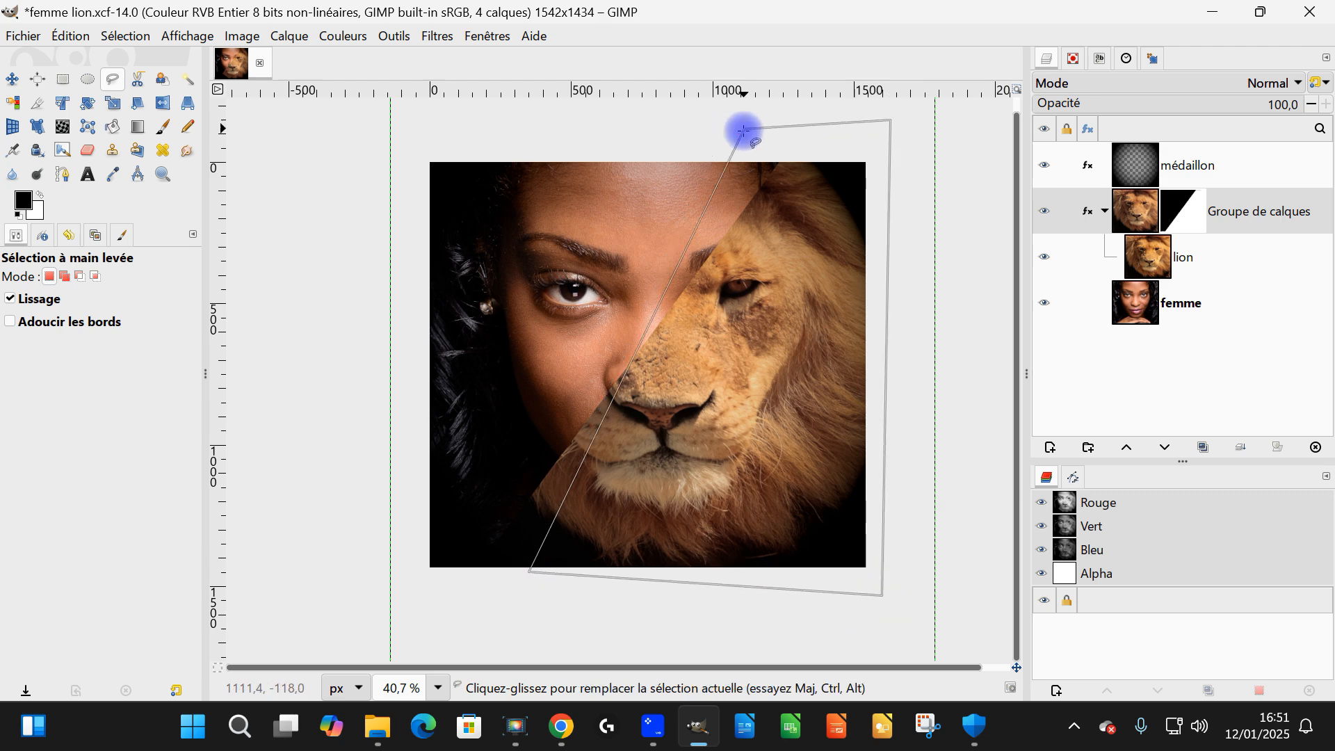
{"action": "double_click", "coordinate": [743, 133]}
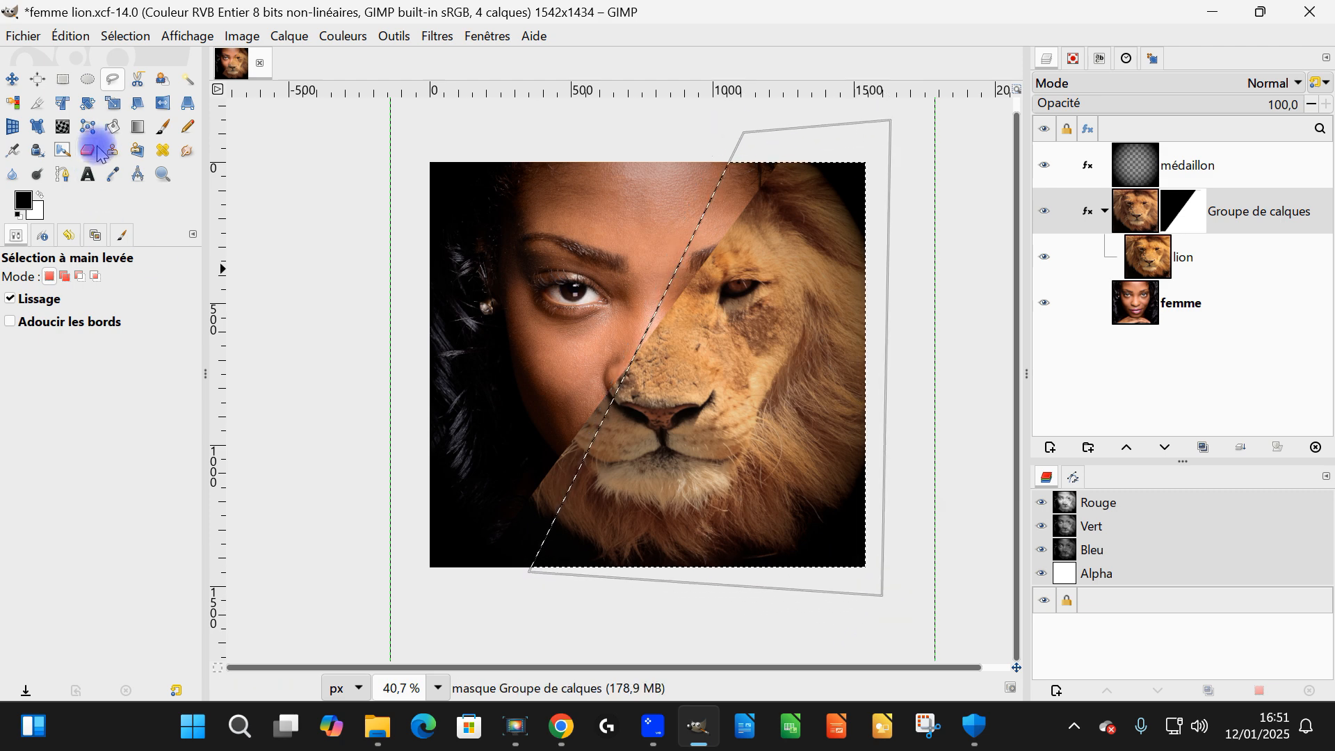
{"action": "left_click_drag", "start_coordinate": [744, 133], "coordinate": [760, 120]}
{"action": "left_click", "coordinate": [686, 179]}
{"action": "left_click", "coordinate": [29, 200]}
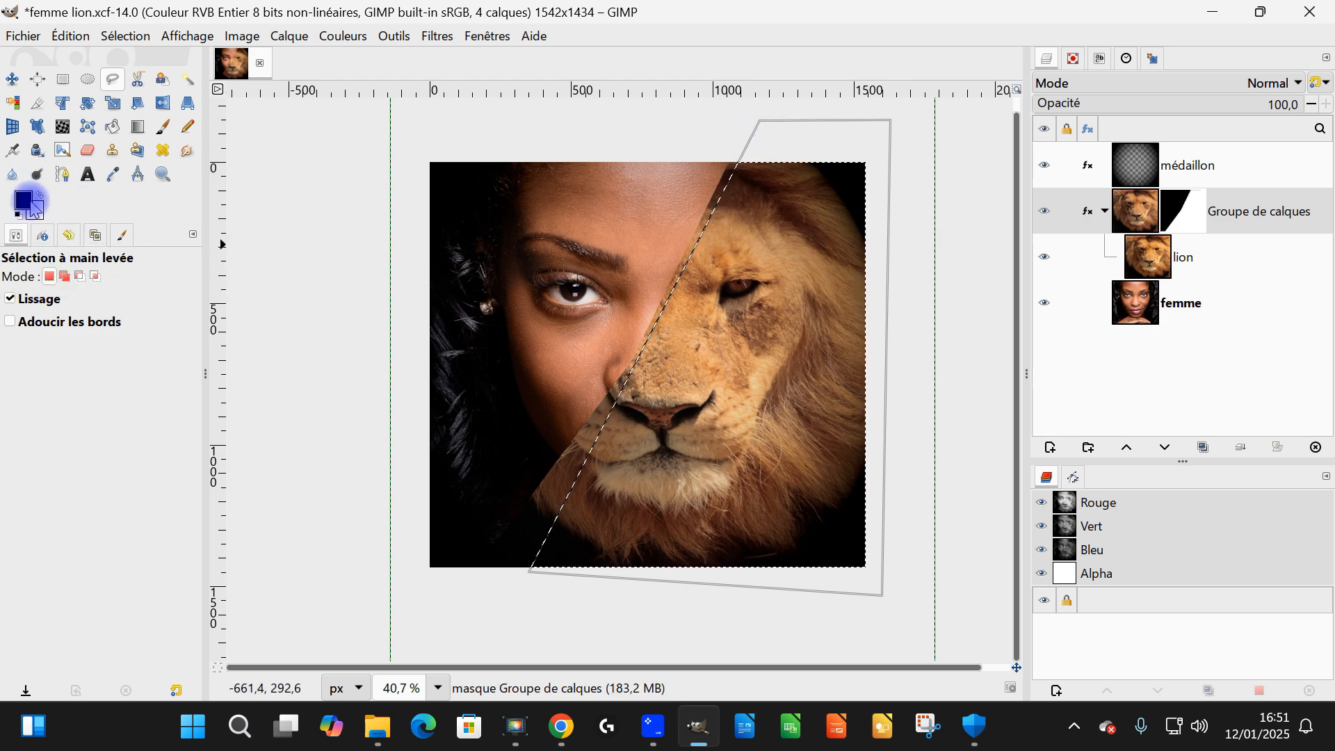
Invert the selection to the woman's side of the steeper diagonal and fill it with black on the group mask
{"action": "left_click", "coordinate": [128, 37]}
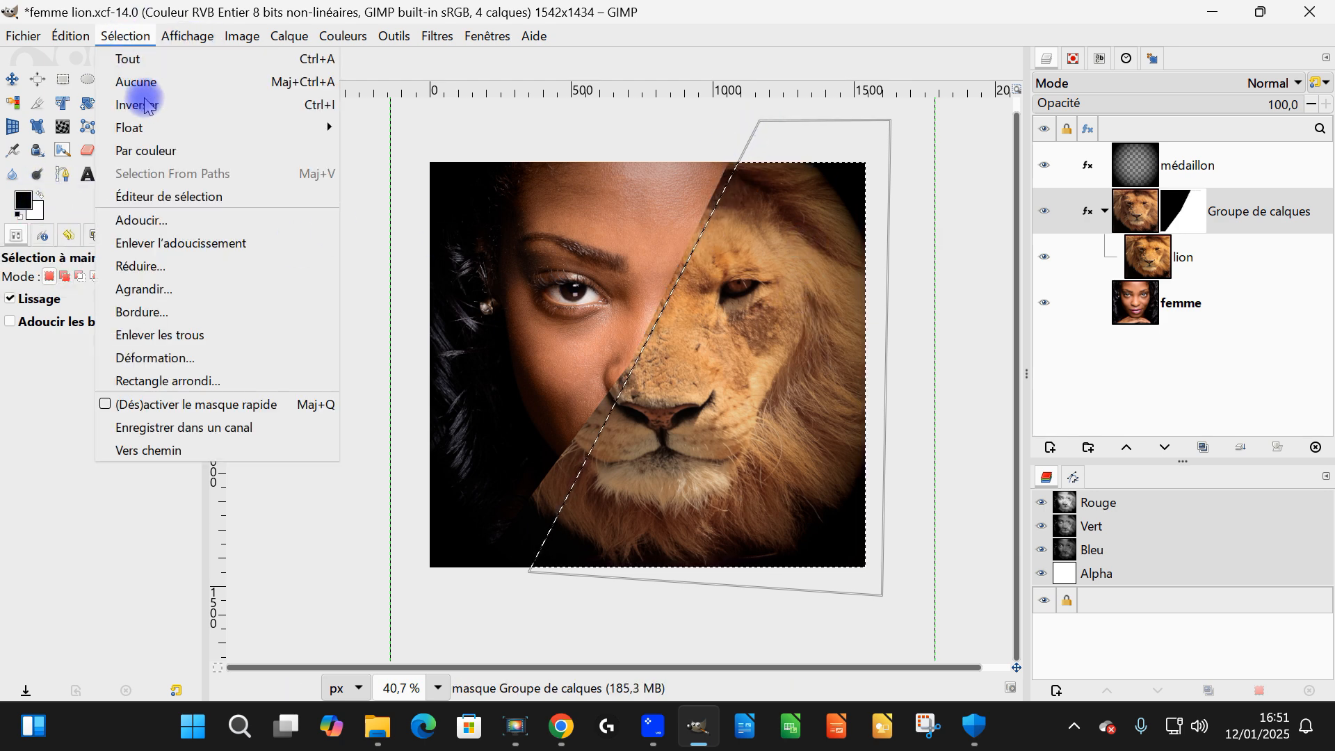
{"action": "left_click", "coordinate": [146, 104]}
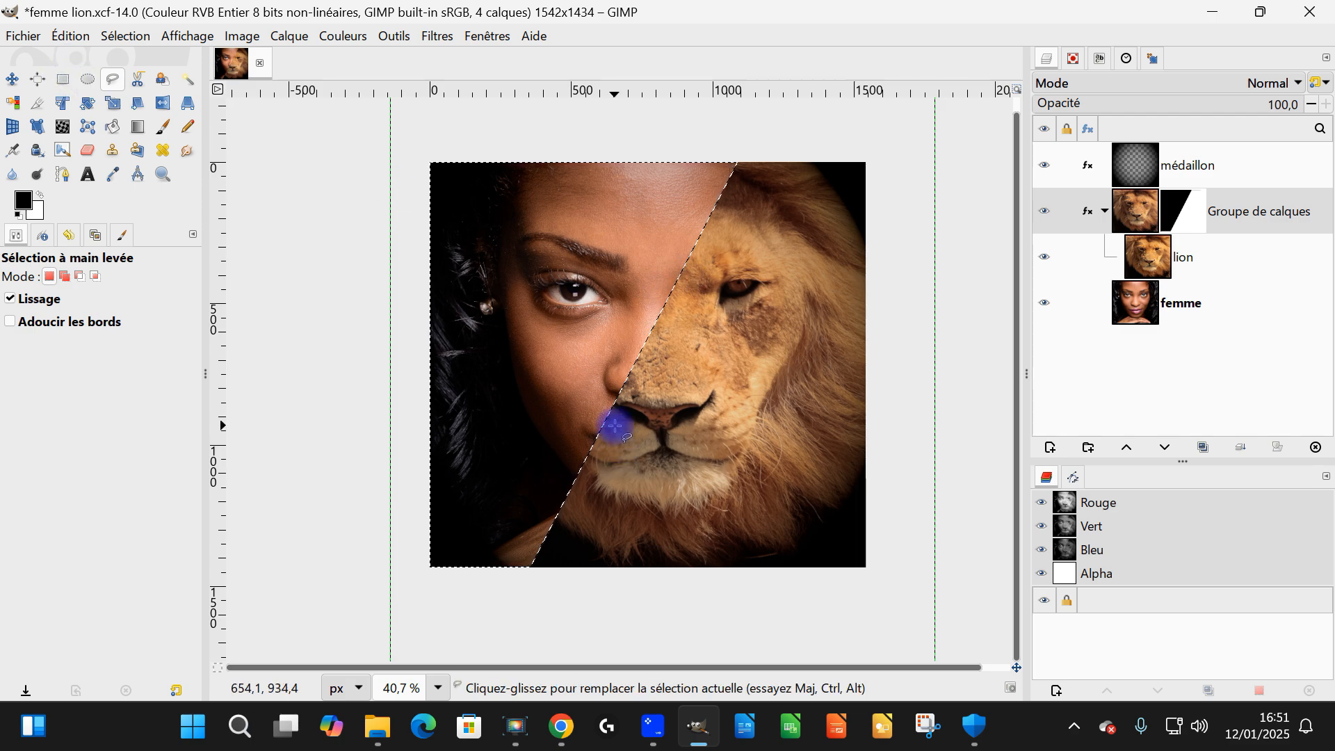
{"action": "scroll", "coordinate": [616, 426], "scroll_direction": "up", "scroll_amount": 7}
{"action": "scroll", "coordinate": [605, 411], "scroll_direction": "down", "scroll_amount": 7}
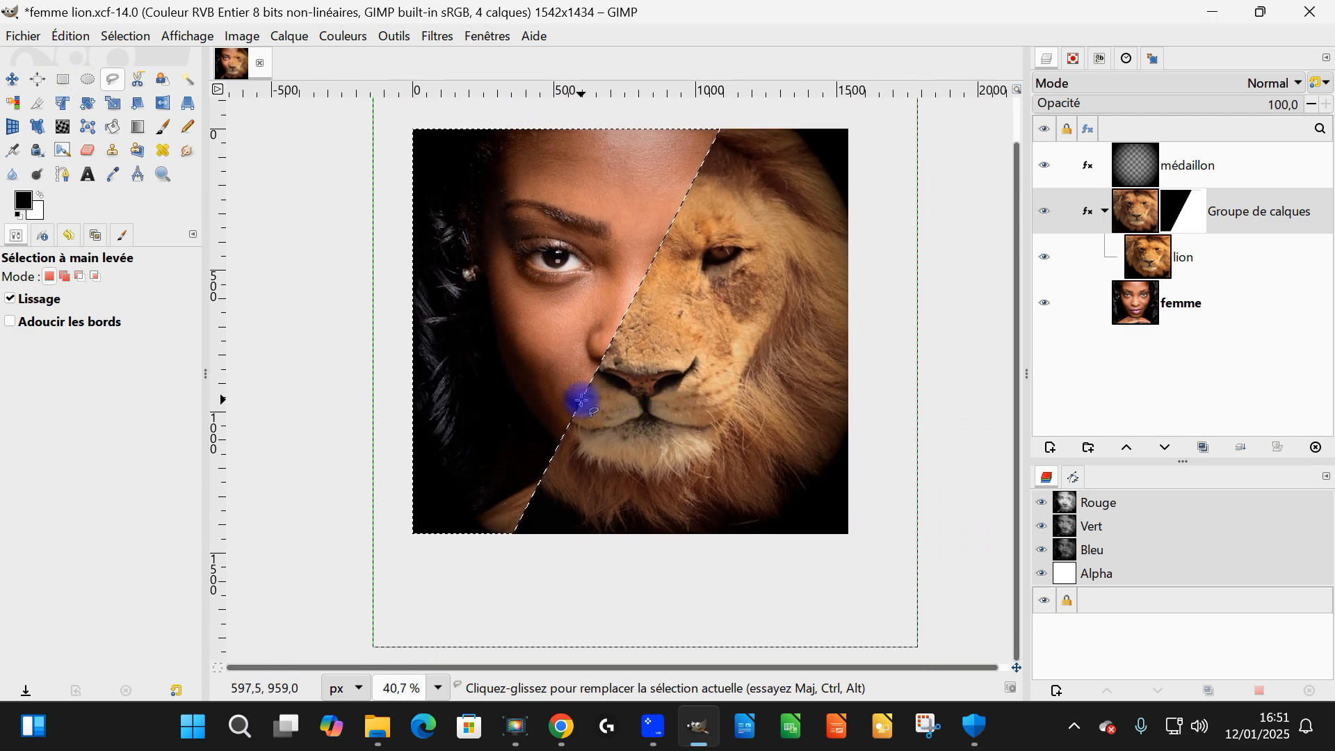
Outline the lion side with a new freehand selection along a less steep diagonal and fill it with white on the group mask
{"action": "left_click", "coordinate": [744, 118]}
{"action": "left_click", "coordinate": [445, 571]}
{"action": "left_click", "coordinate": [893, 551]}
{"action": "left_click", "coordinate": [871, 113]}
{"action": "left_click", "coordinate": [744, 118]}
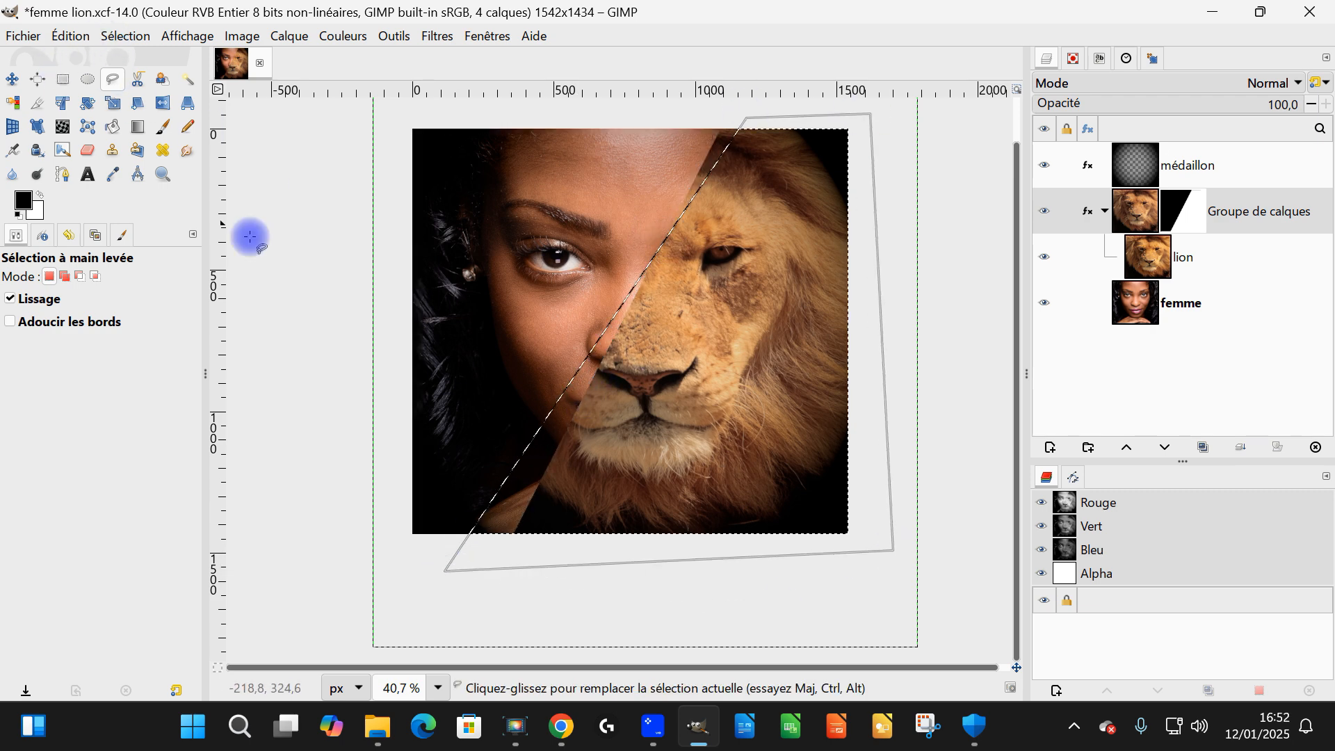
{"action": "left_click_drag", "start_coordinate": [40, 218], "coordinate": [715, 375]}
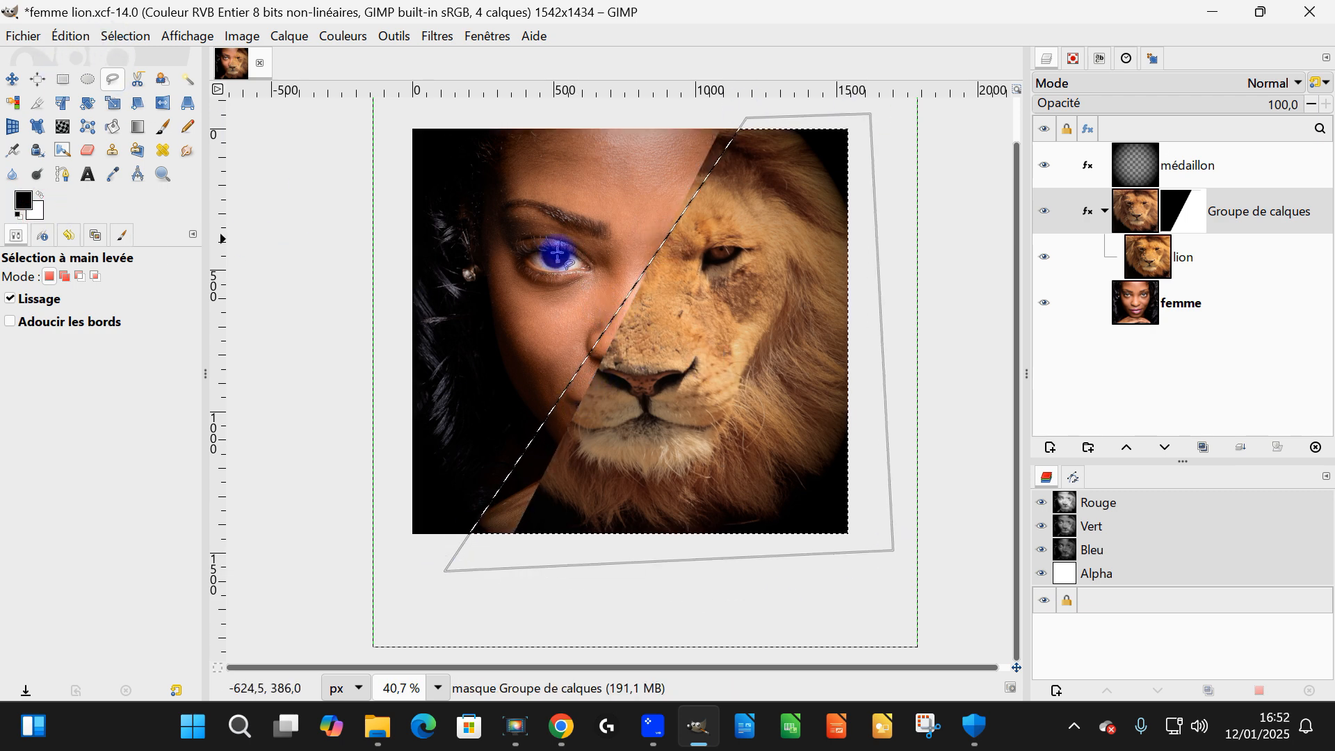
Invert the selection, fill the woman's side with black on the group mask and clear the selection
{"action": "left_click", "coordinate": [108, 35]}
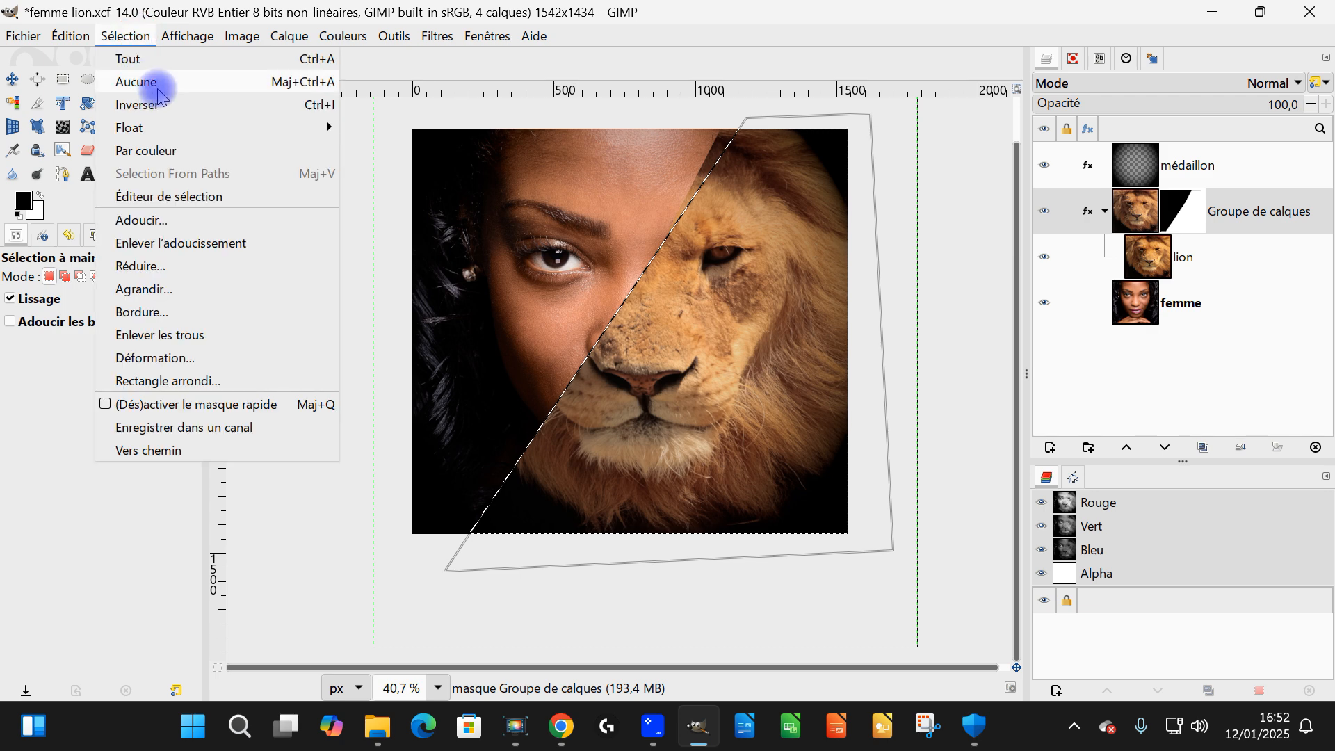
{"action": "left_click", "coordinate": [156, 104]}
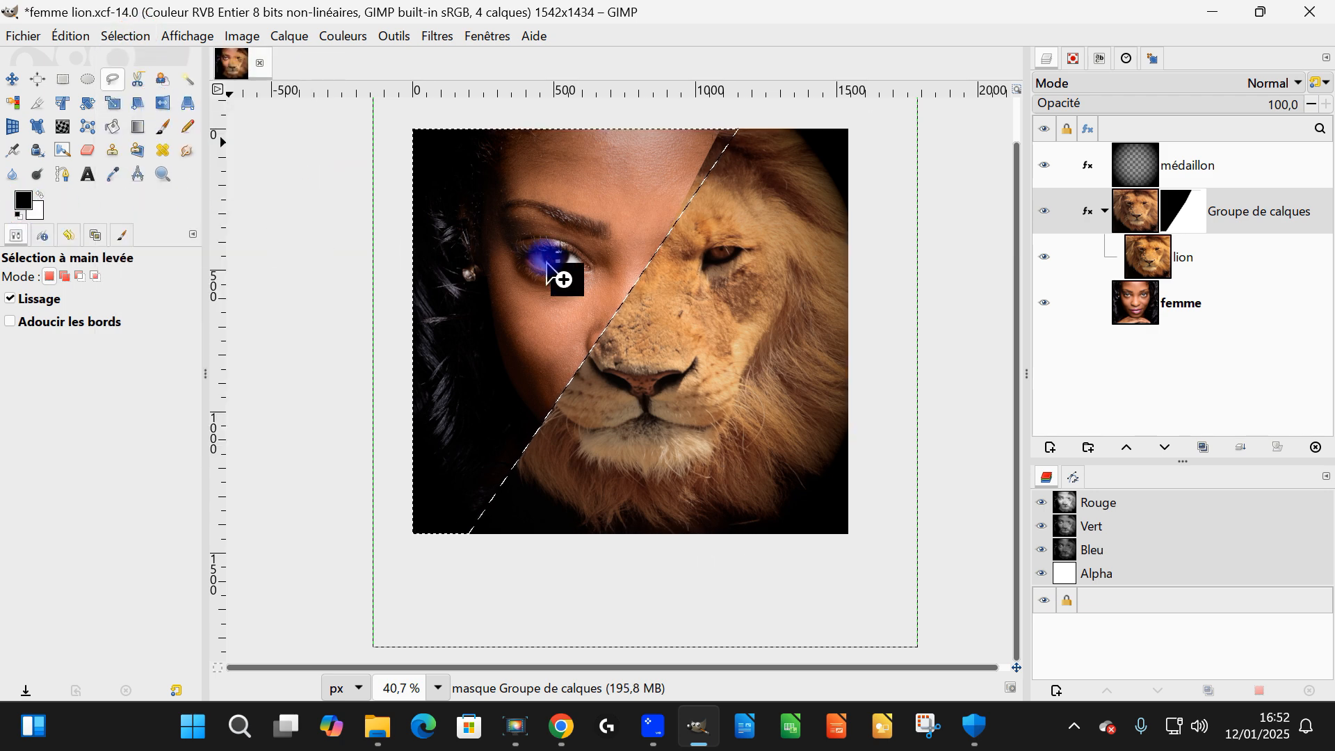
{"action": "left_click_drag", "start_coordinate": [548, 264], "coordinate": [545, 256]}
{"action": "scroll", "coordinate": [544, 256], "scroll_direction": "up", "scroll_amount": 1}
{"action": "left_click", "coordinate": [106, 38]}
{"action": "left_click", "coordinate": [122, 80]}
Examine the composite at several zoom levels to check how the faces meet along the new diagonal split
{"action": "scroll", "coordinate": [724, 371], "scroll_direction": "down", "scroll_amount": 2}
{"action": "scroll", "coordinate": [679, 370], "scroll_direction": "up", "scroll_amount": 3}
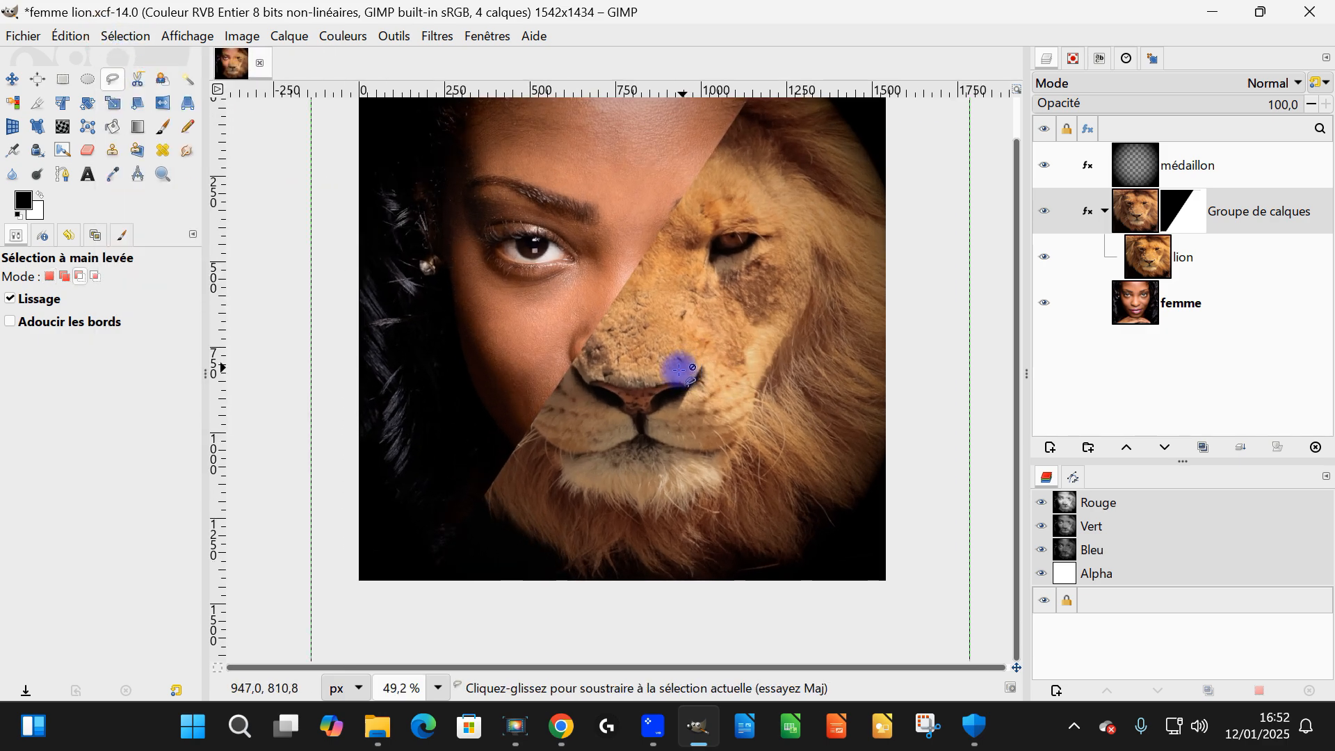
{"action": "scroll", "coordinate": [679, 370], "scroll_direction": "up", "scroll_amount": 1}
{"action": "scroll", "coordinate": [683, 363], "scroll_direction": "down", "scroll_amount": 4}
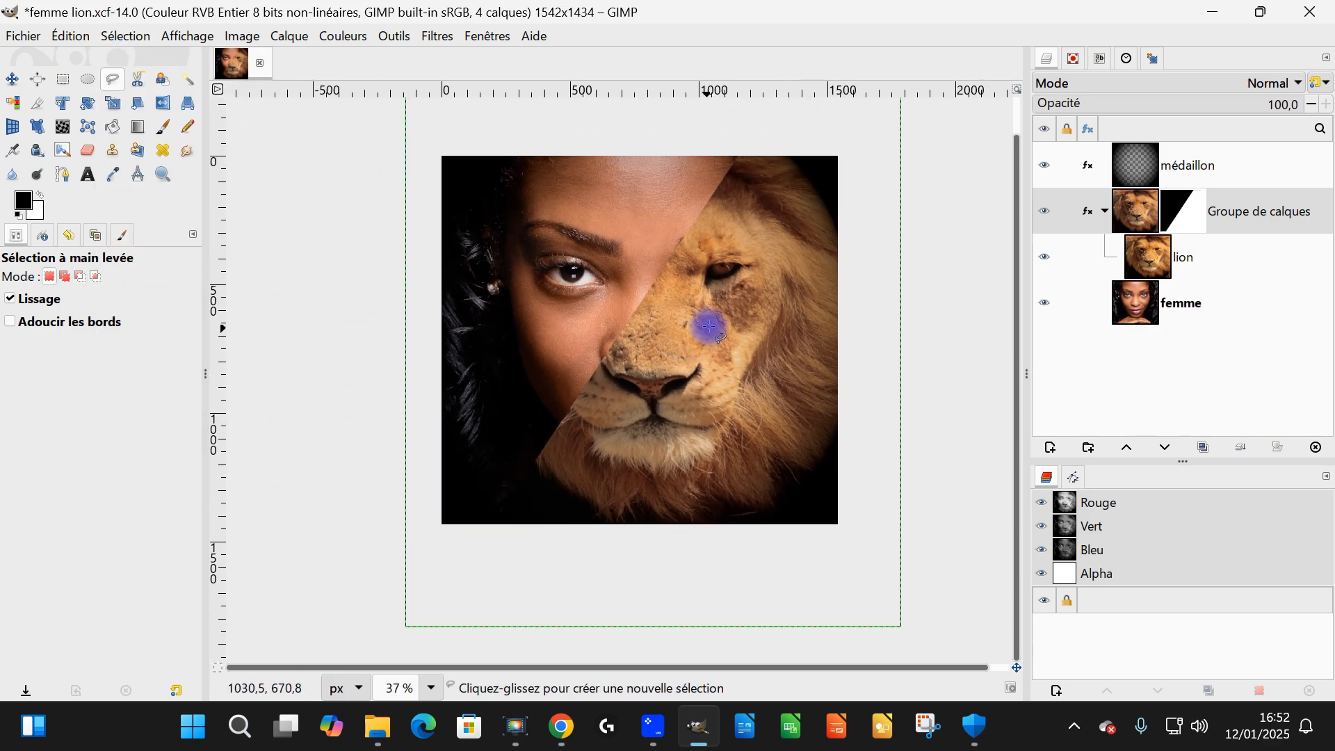
{"action": "scroll", "coordinate": [685, 363], "scroll_direction": "up", "scroll_amount": 1}
{"action": "scroll", "coordinate": [687, 364], "scroll_direction": "up", "scroll_amount": 1}
{"action": "scroll", "coordinate": [686, 364], "scroll_direction": "up", "scroll_amount": 1}
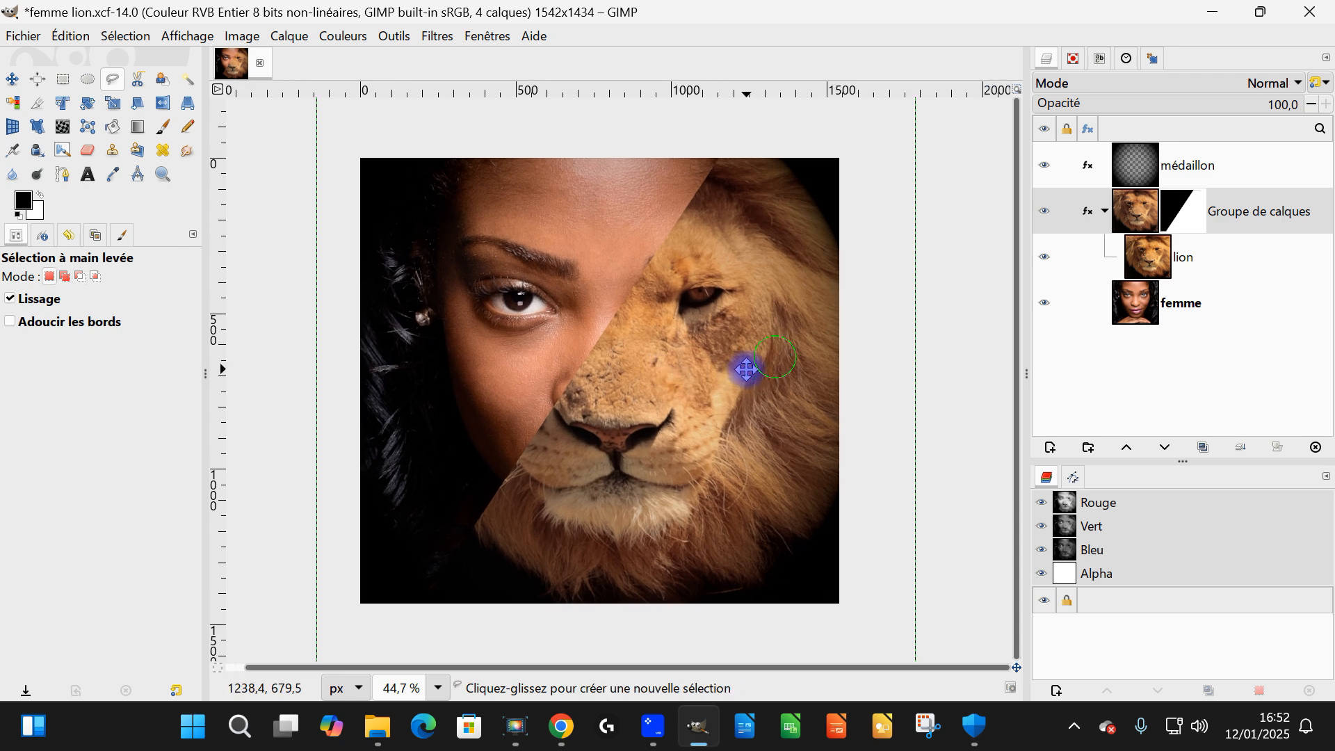
{"action": "scroll", "coordinate": [745, 367], "scroll_direction": "right", "scroll_amount": 1}
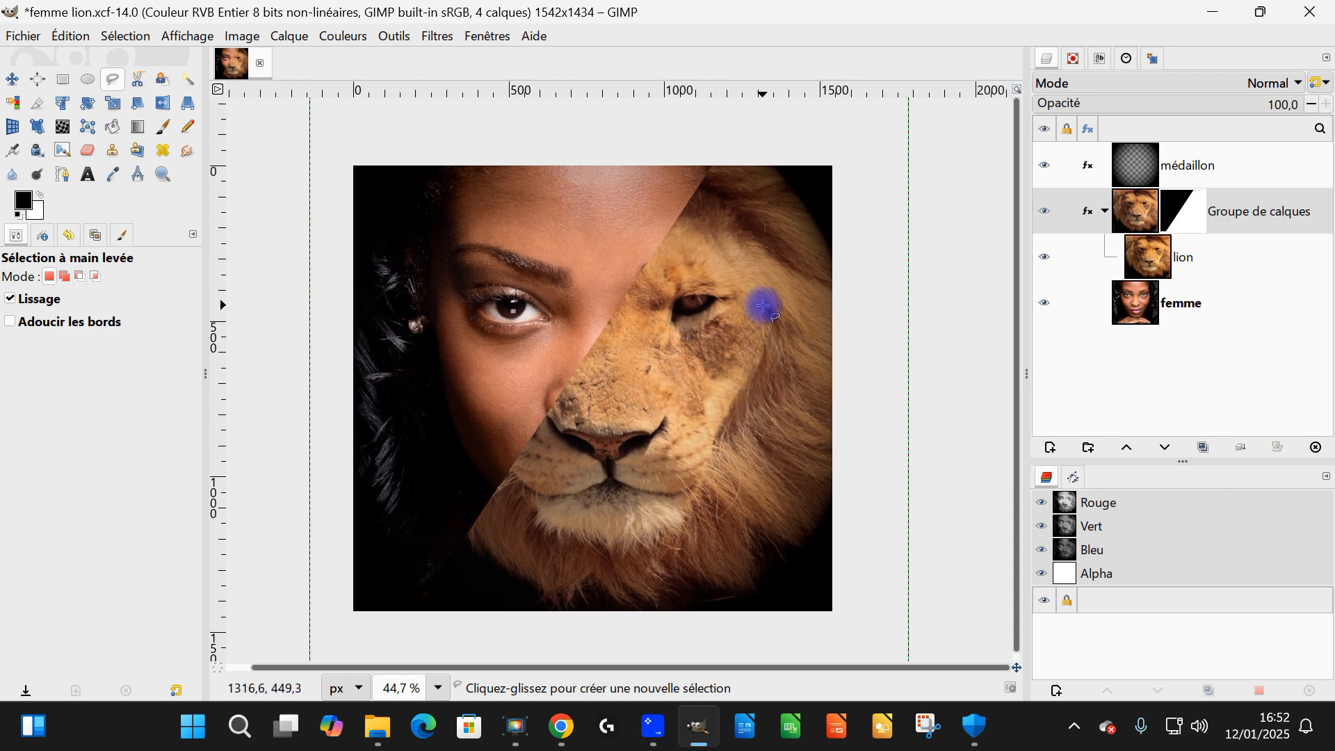
Apply Levels to the Alpha channel of the médaillon layer, raising the midtone input value to about 2
{"action": "left_click", "coordinate": [1135, 175]}
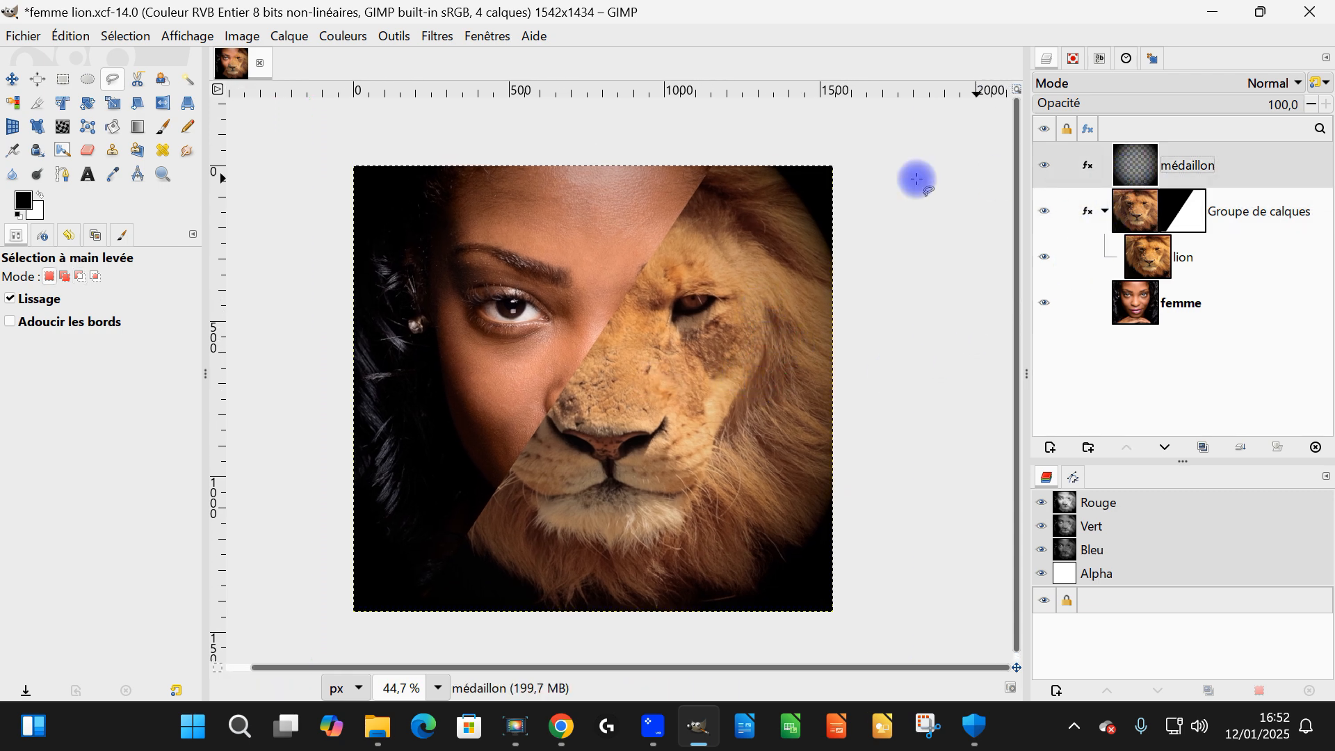
{"action": "left_click", "coordinate": [342, 35]}
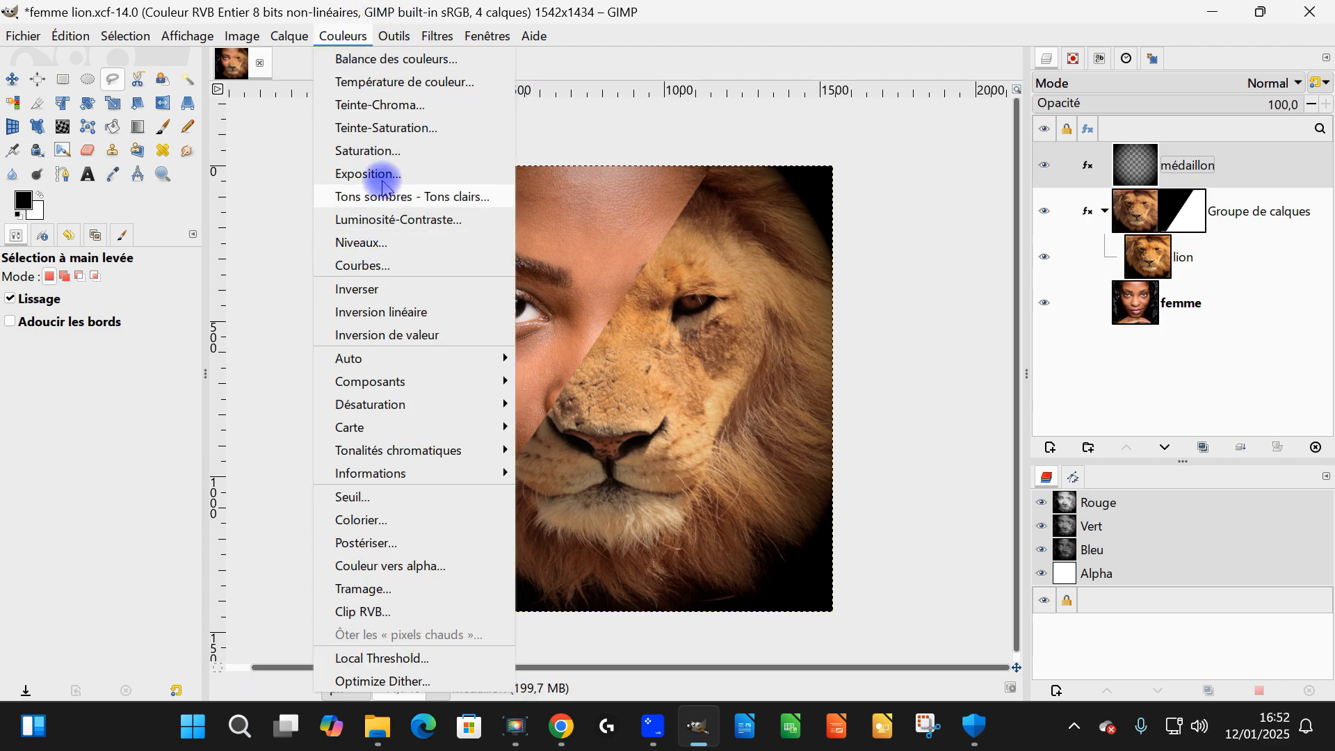
{"action": "left_click", "coordinate": [379, 245]}
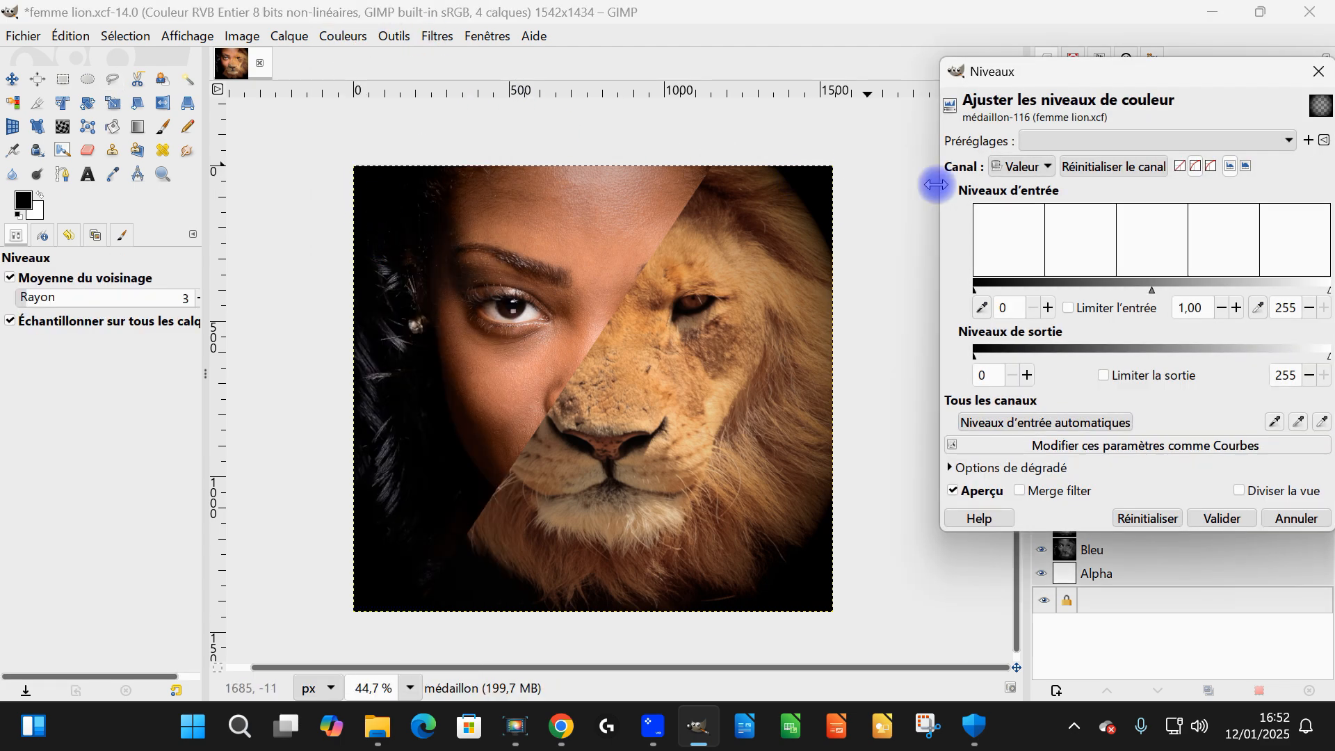
{"action": "left_click", "coordinate": [1018, 166]}
{"action": "left_click", "coordinate": [1022, 271]}
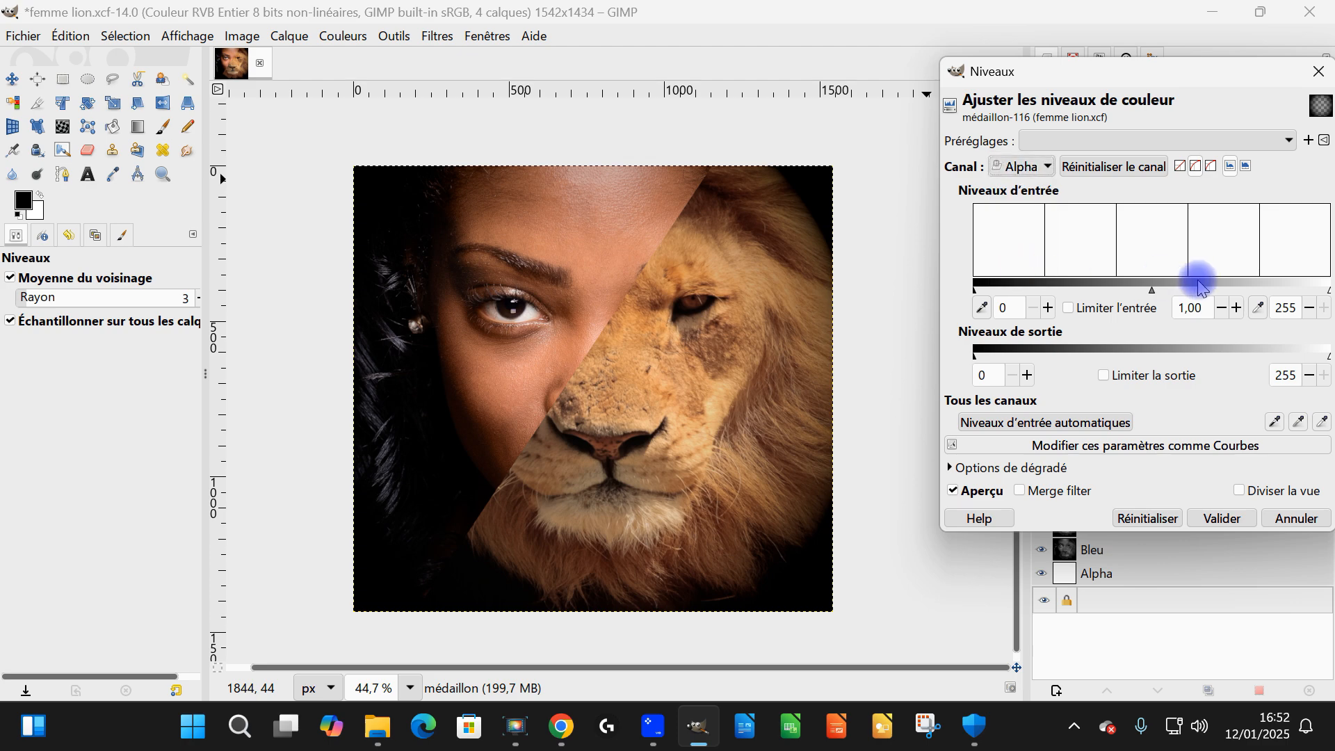
{"action": "left_click_drag", "start_coordinate": [1147, 292], "coordinate": [1120, 292]}
{"action": "left_click", "coordinate": [1222, 514]}
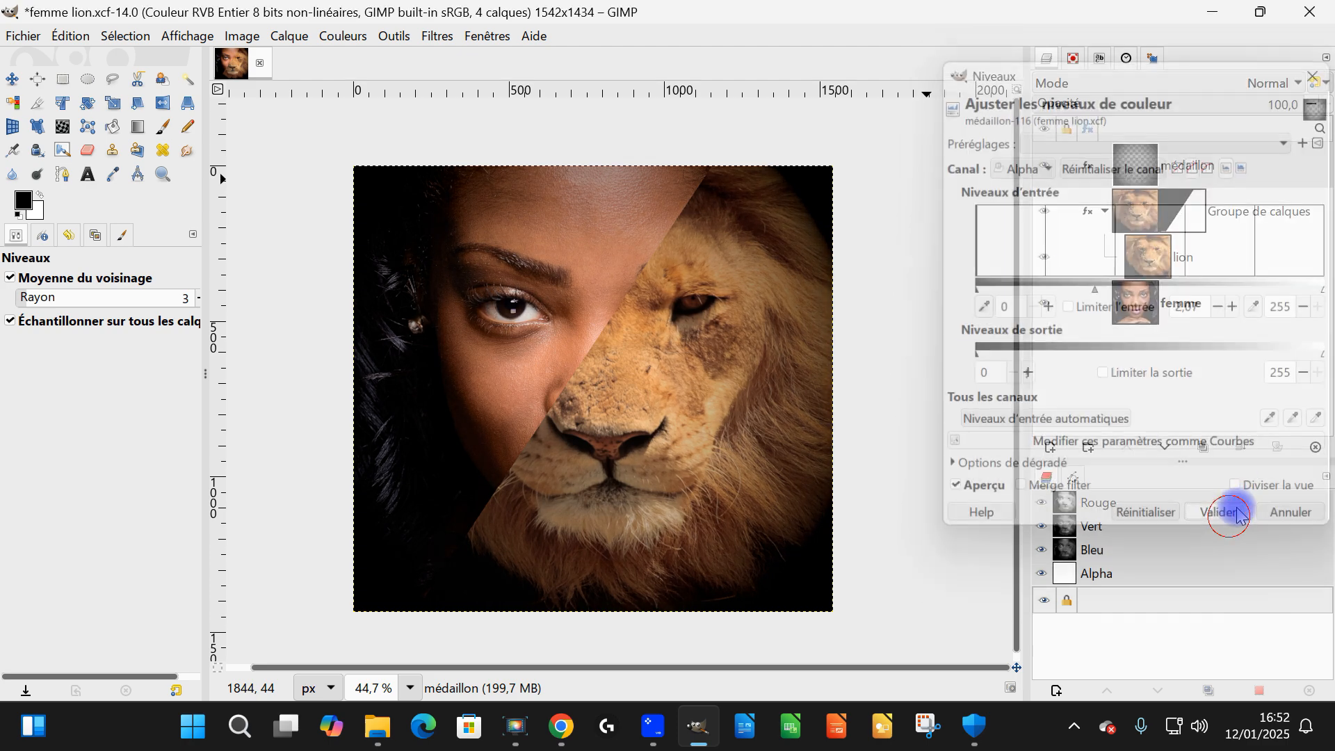
Blur the layer group's mask with a Gaussian blur of 31.85 in both X and Y to soften the split edge
{"action": "left_click", "coordinate": [1180, 212]}
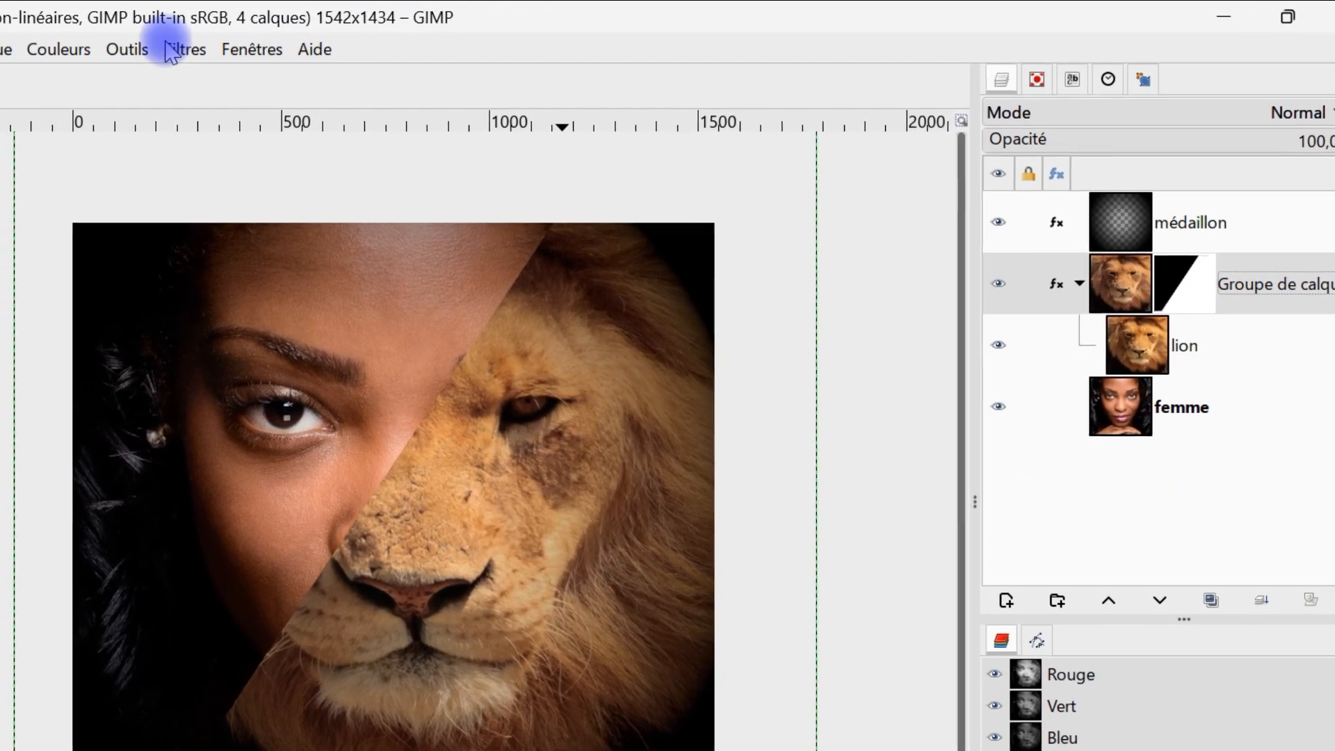
{"action": "left_click", "coordinate": [171, 52]}
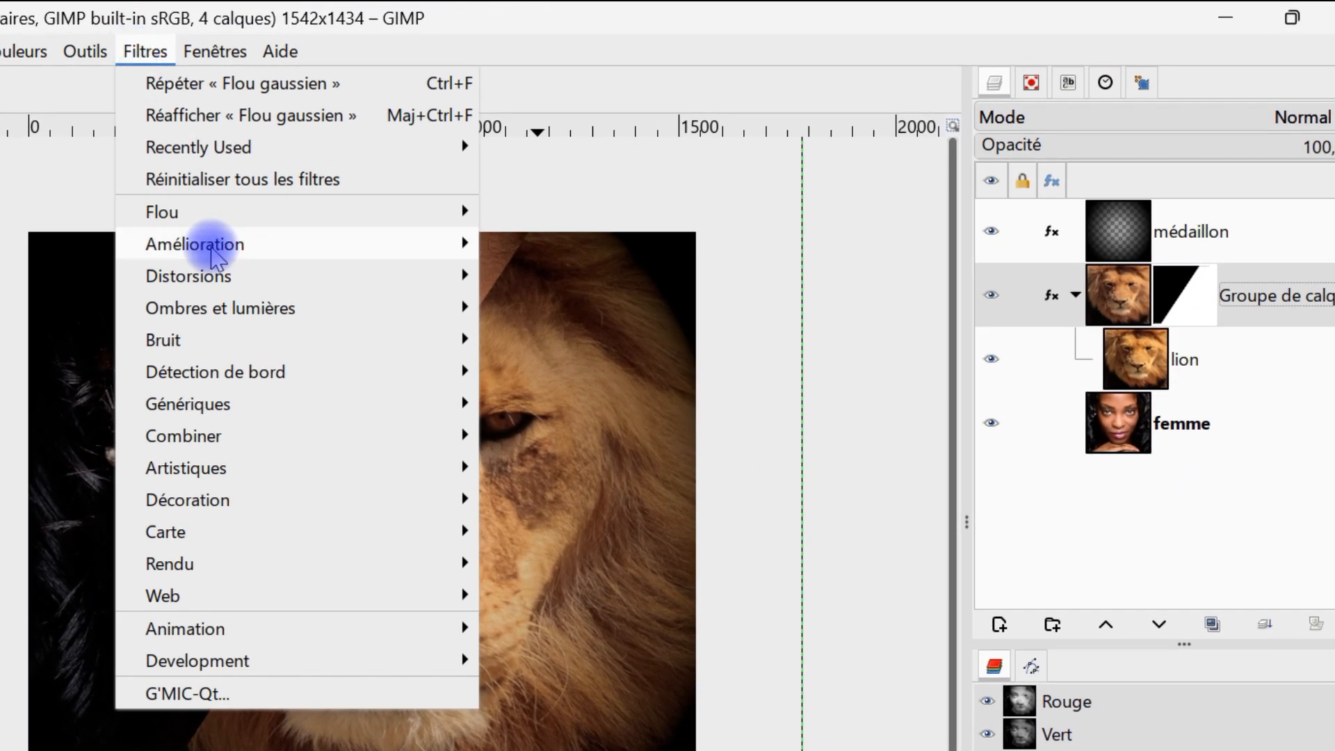
{"action": "mouse_move", "coordinate": [285, 194]}
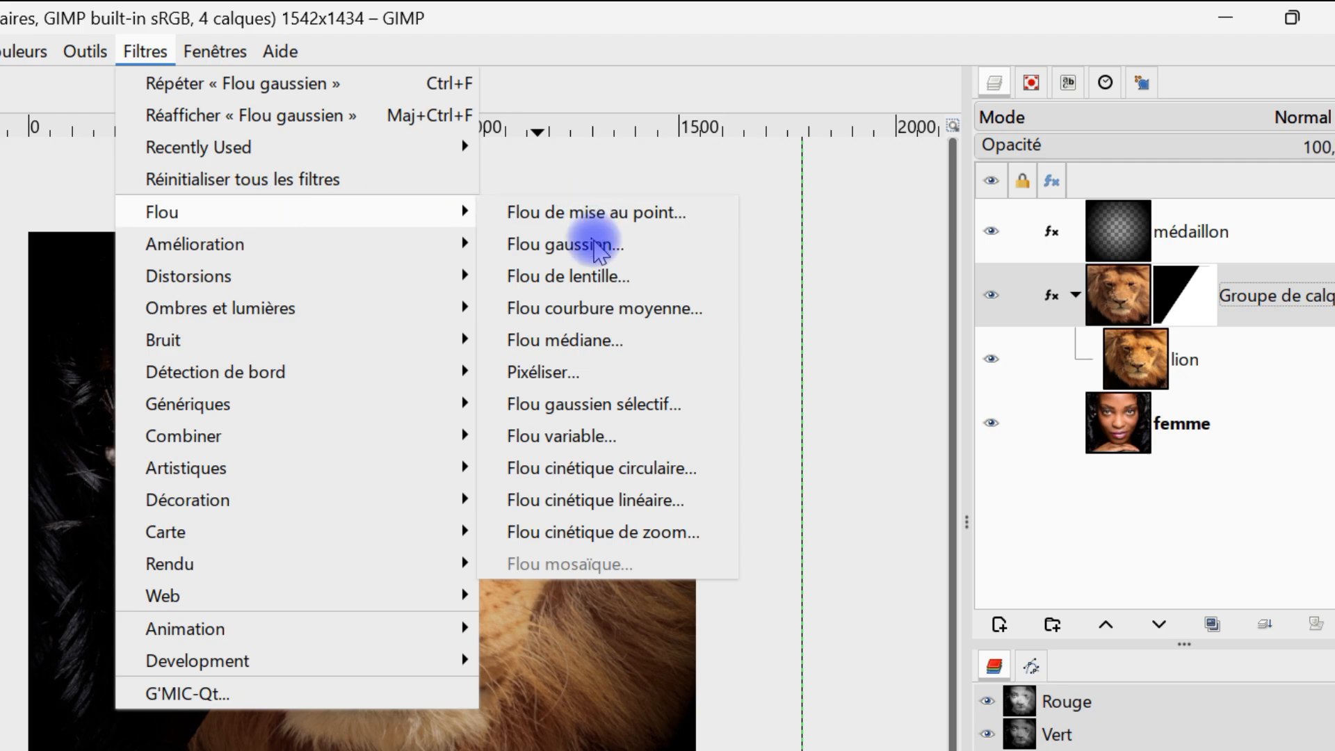
{"action": "left_click", "coordinate": [596, 244]}
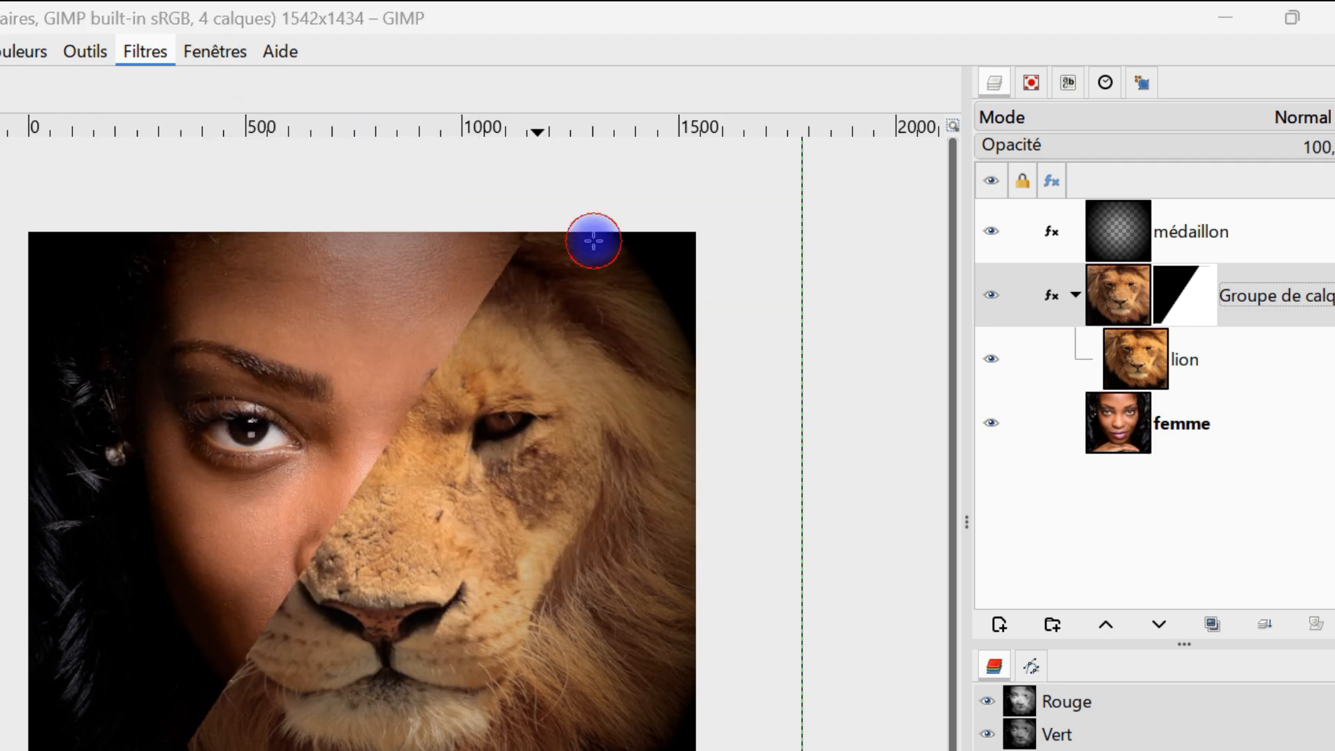
{"action": "left_click", "coordinate": [966, 306]}
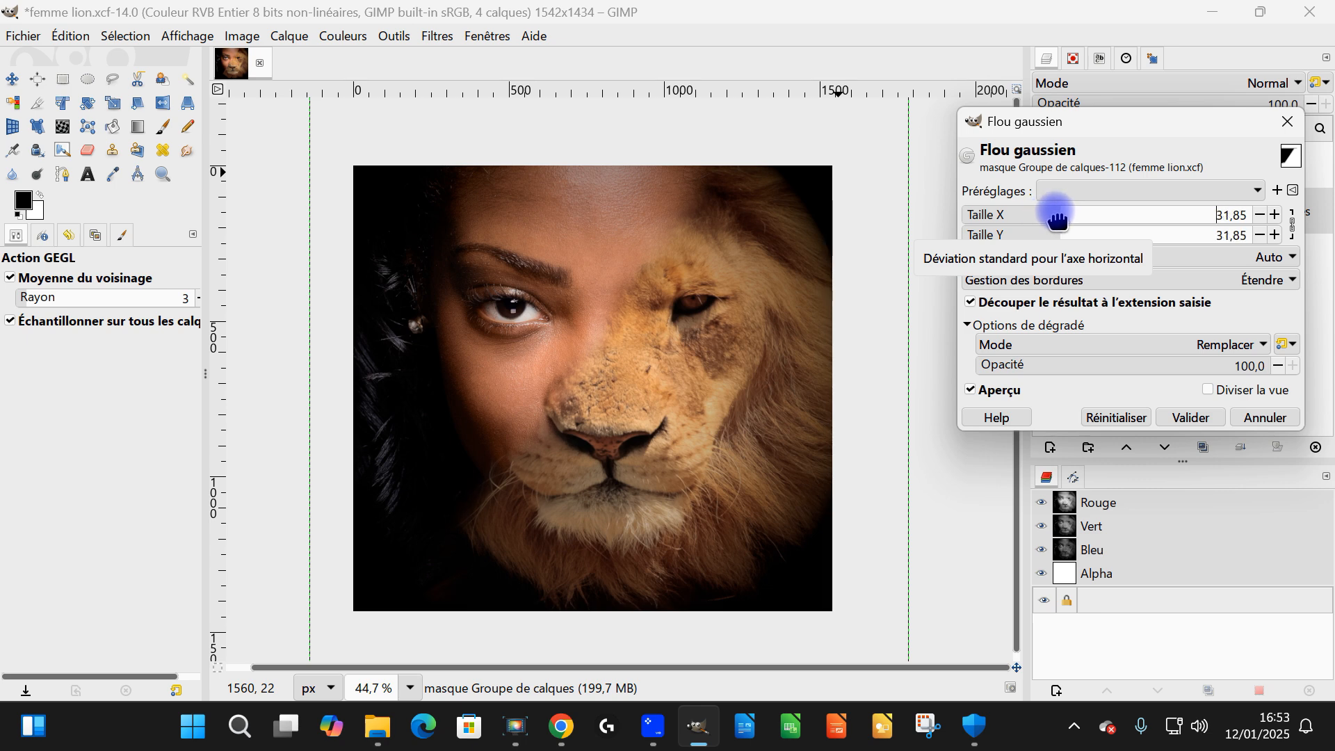
{"action": "left_click", "coordinate": [1191, 418]}
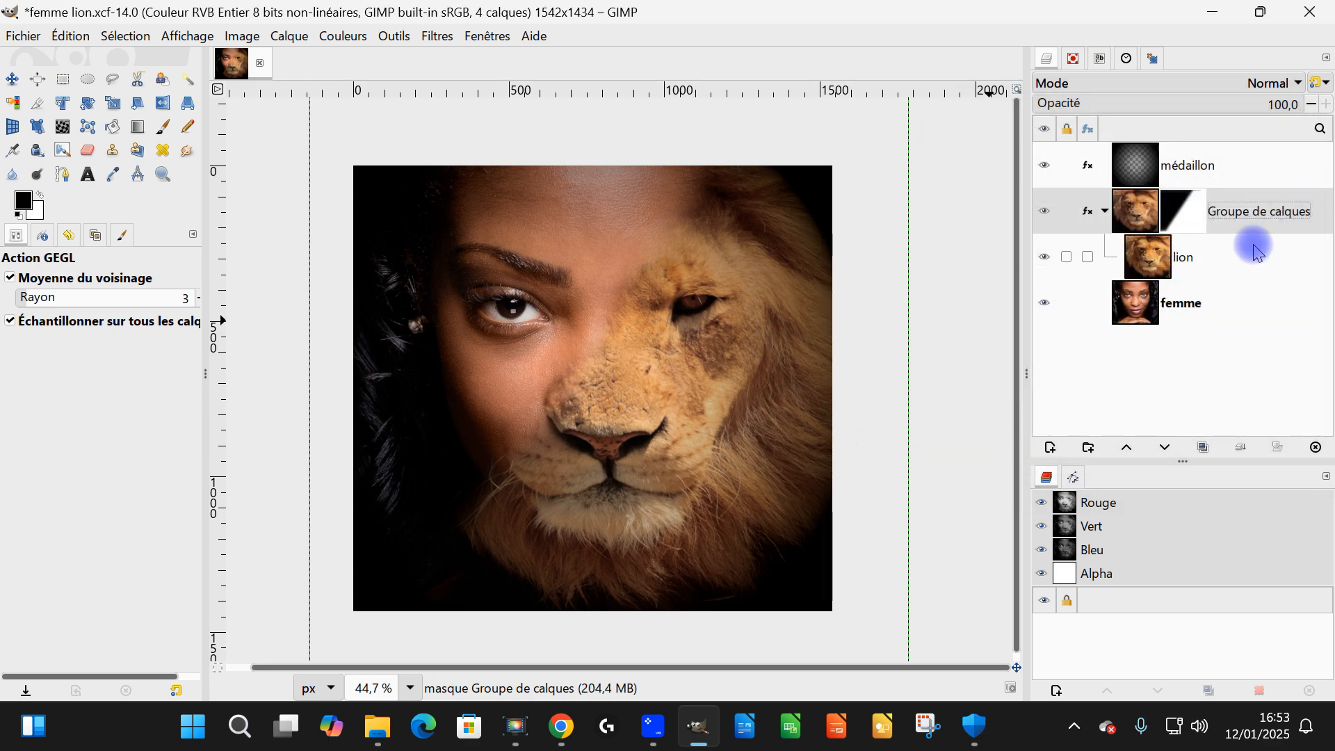
Edit the Médaillon effect on the médaillon layer, widening the vignette to radius 1.231, gradient importance 0.803 and squeeze -0.048
{"action": "left_click", "coordinate": [1134, 160]}
{"action": "left_click", "coordinate": [1088, 165]}
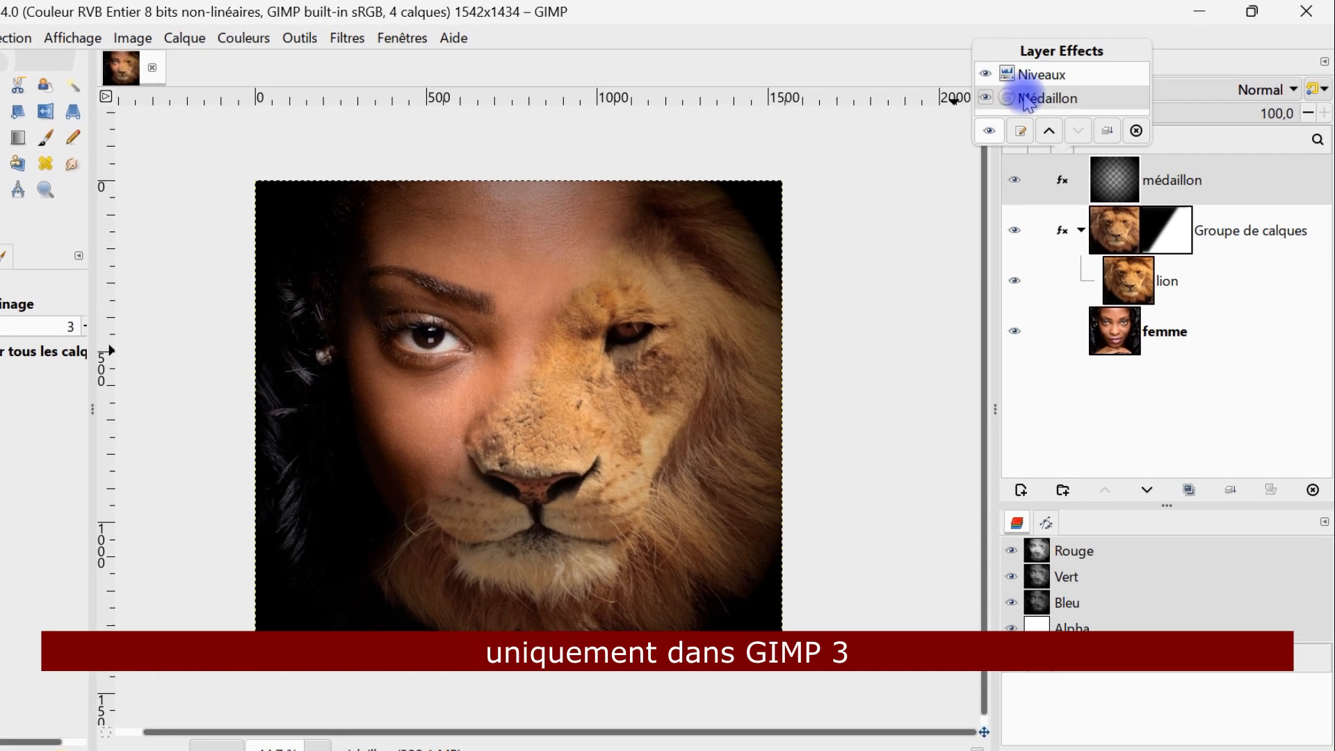
{"action": "left_click", "coordinate": [1021, 131]}
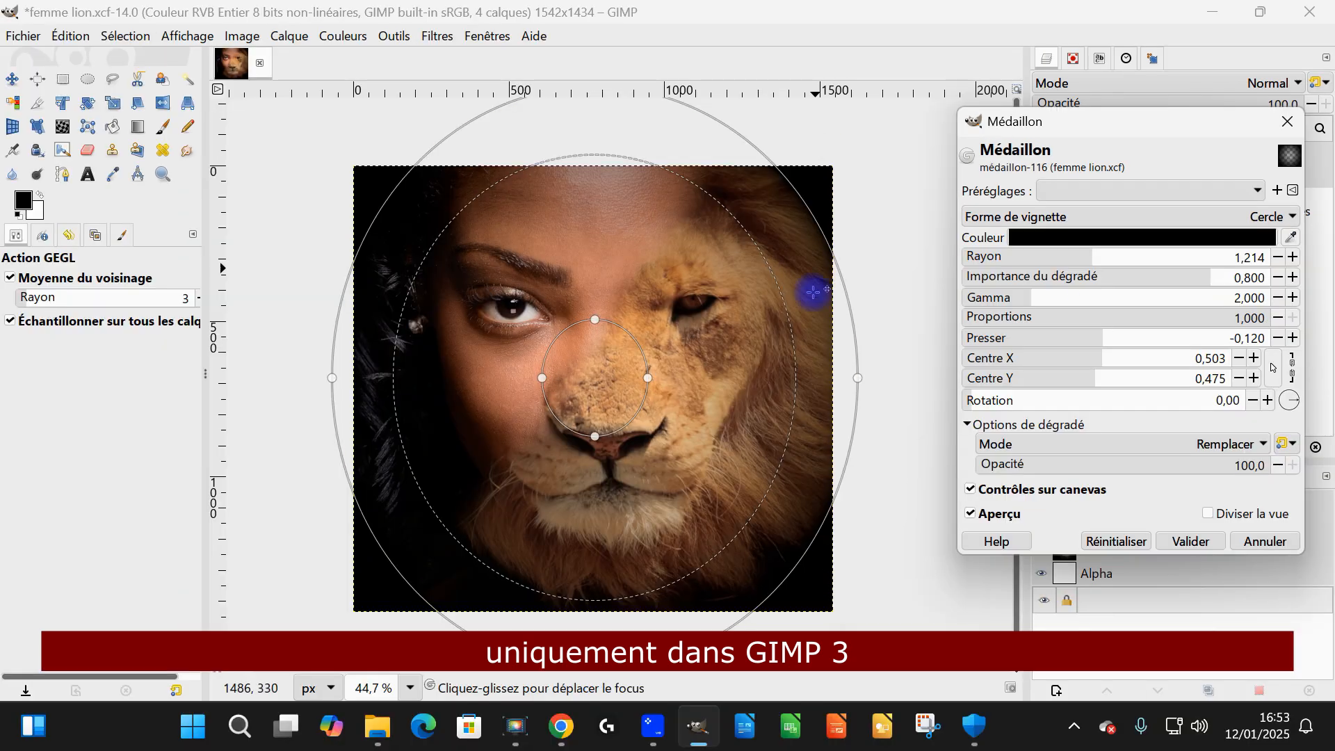
{"action": "left_click_drag", "start_coordinate": [772, 449], "coordinate": [777, 450]}
{"action": "left_click_drag", "start_coordinate": [149, 443], "coordinate": [115, 451]}
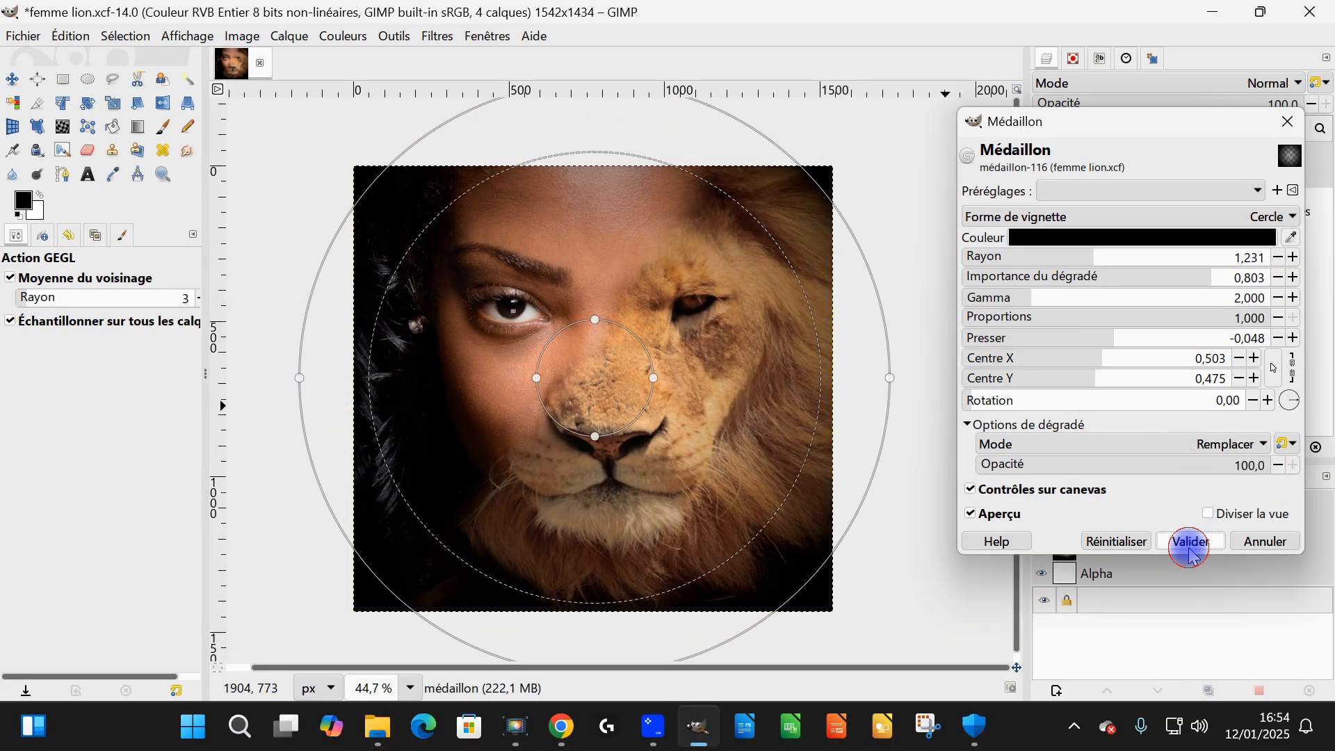
Accept the edited Médaillon vignette settings on the médaillon layer
{"action": "left_click", "coordinate": [1191, 541]}
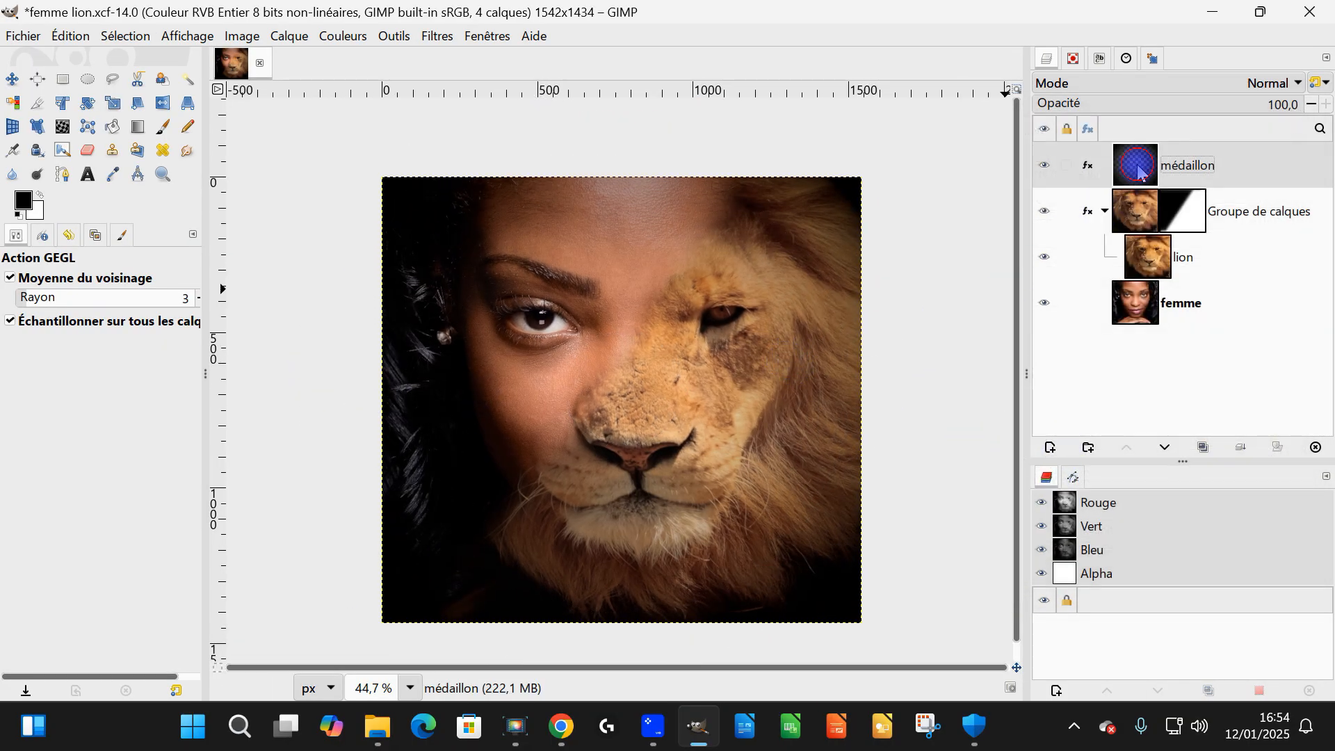
{"action": "left_click_drag", "start_coordinate": [896, 399], "coordinate": [845, 379]}
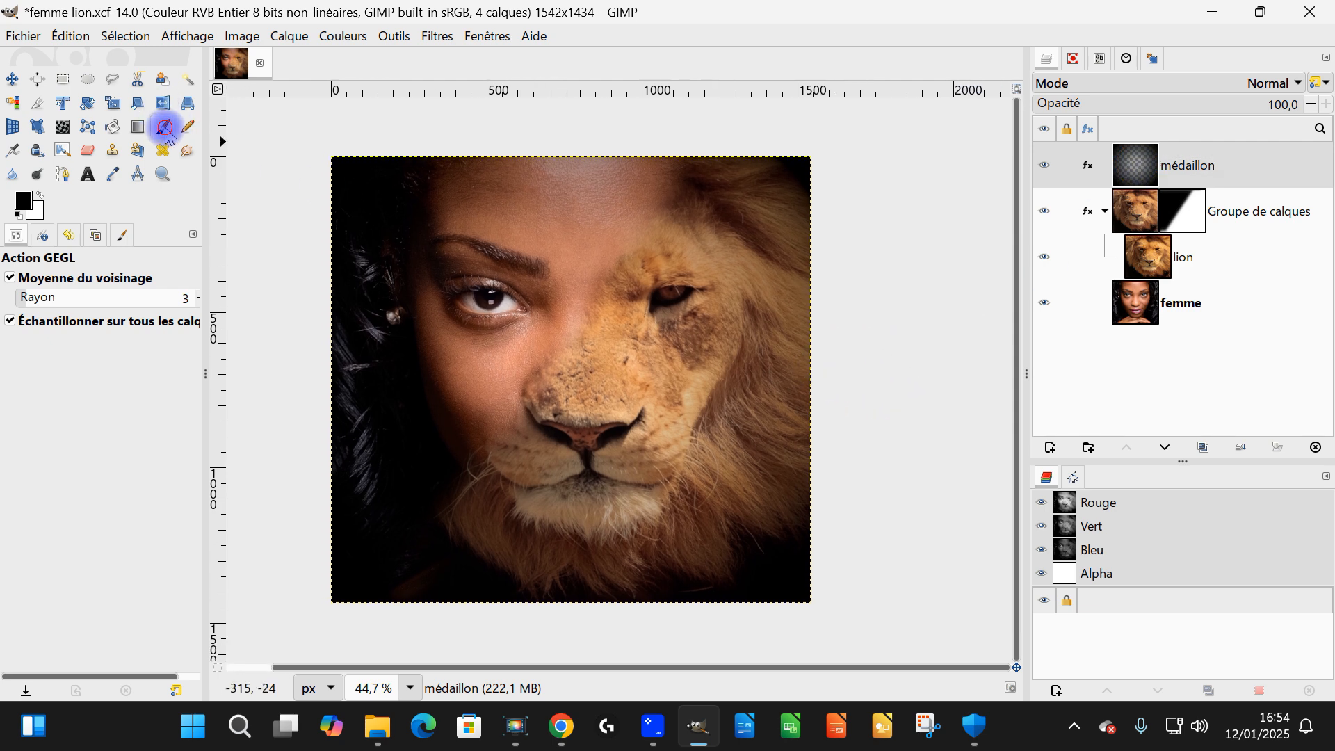
Darken the lion-side outer edge on the médaillon layer by painting black with the 2. Hardness 050 brush at size 270
{"action": "left_click", "coordinate": [165, 130]}
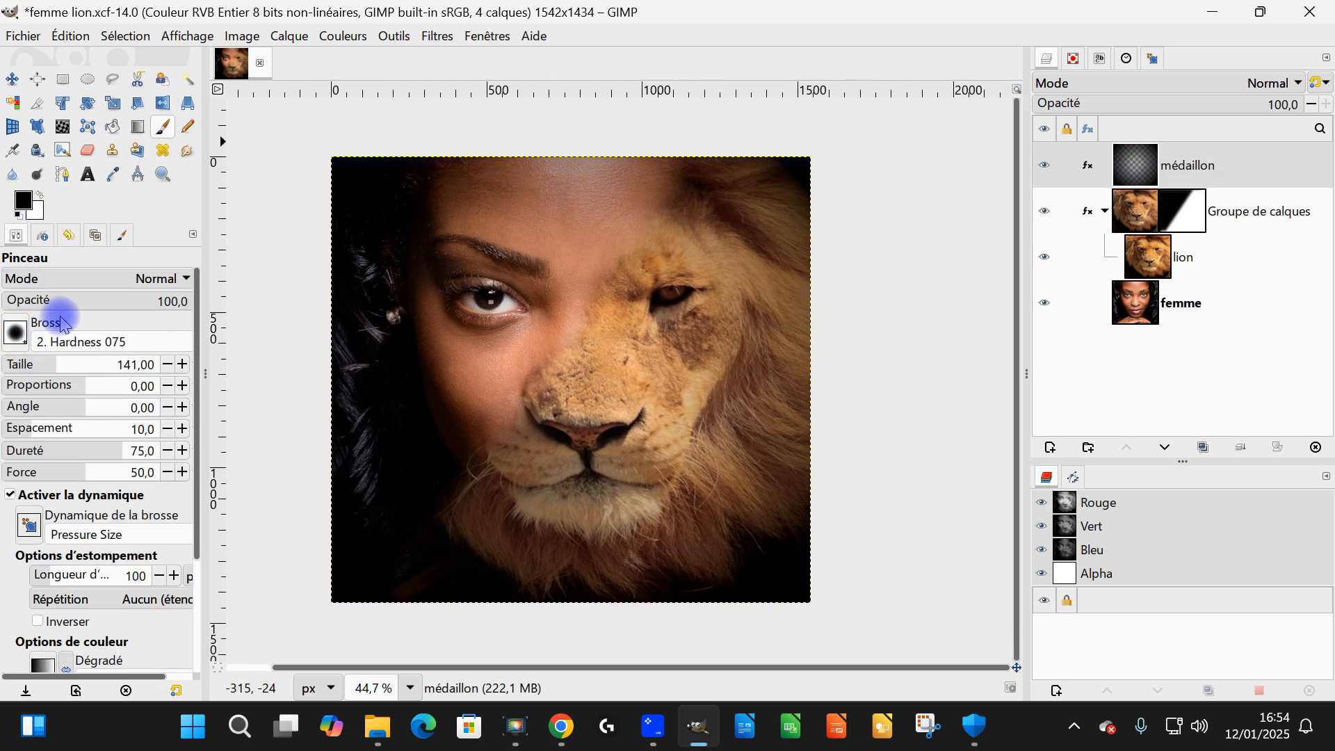
{"action": "left_click", "coordinate": [19, 333]}
{"action": "left_click", "coordinate": [30, 378]}
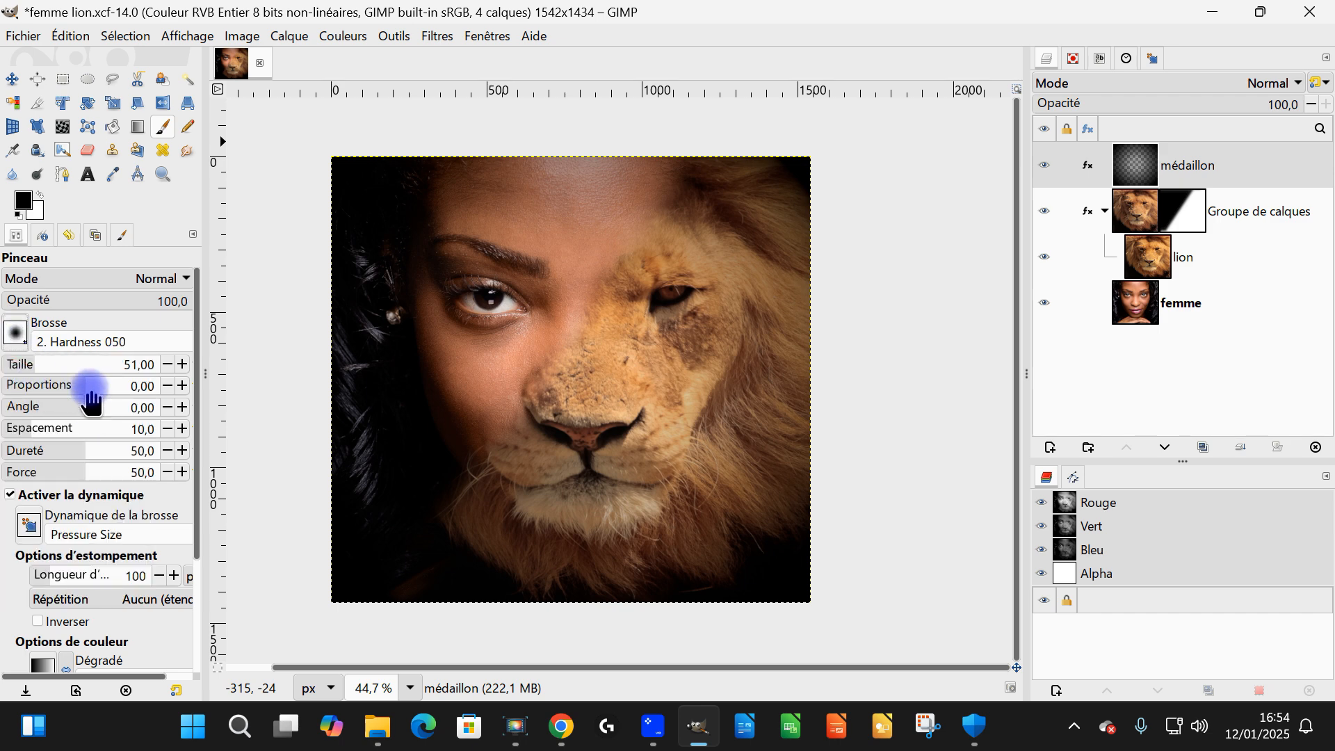
{"action": "mouse_move", "coordinate": [853, 224]}
{"action": "left_mouse_down"}
{"action": "mouse_move", "coordinate": [834, 199]}
{"action": "mouse_move", "coordinate": [844, 565]}
{"action": "mouse_move", "coordinate": [849, 176]}
{"action": "left_mouse_up"}
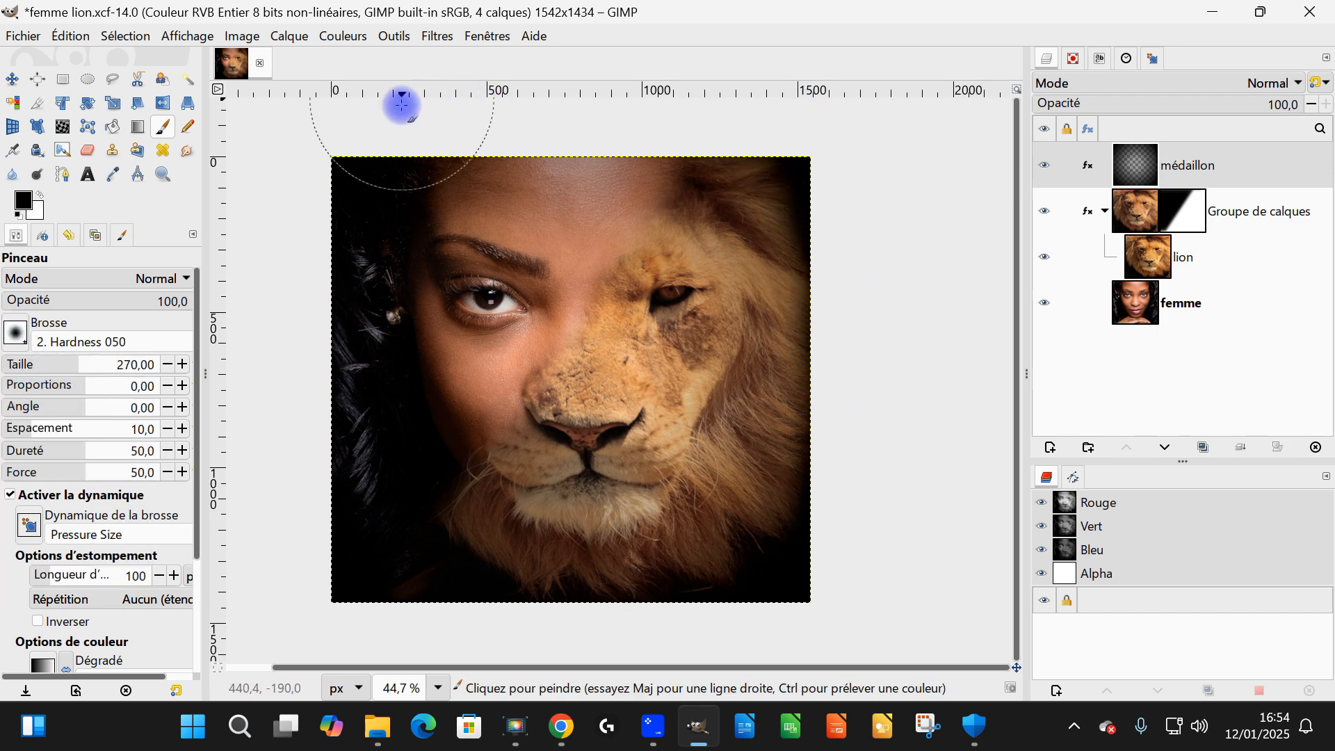
{"action": "mouse_move", "coordinate": [755, 437]}
{"action": "left_mouse_down"}
{"action": "mouse_move", "coordinate": [767, 501]}
{"action": "mouse_move", "coordinate": [811, 484]}
{"action": "left_mouse_up"}
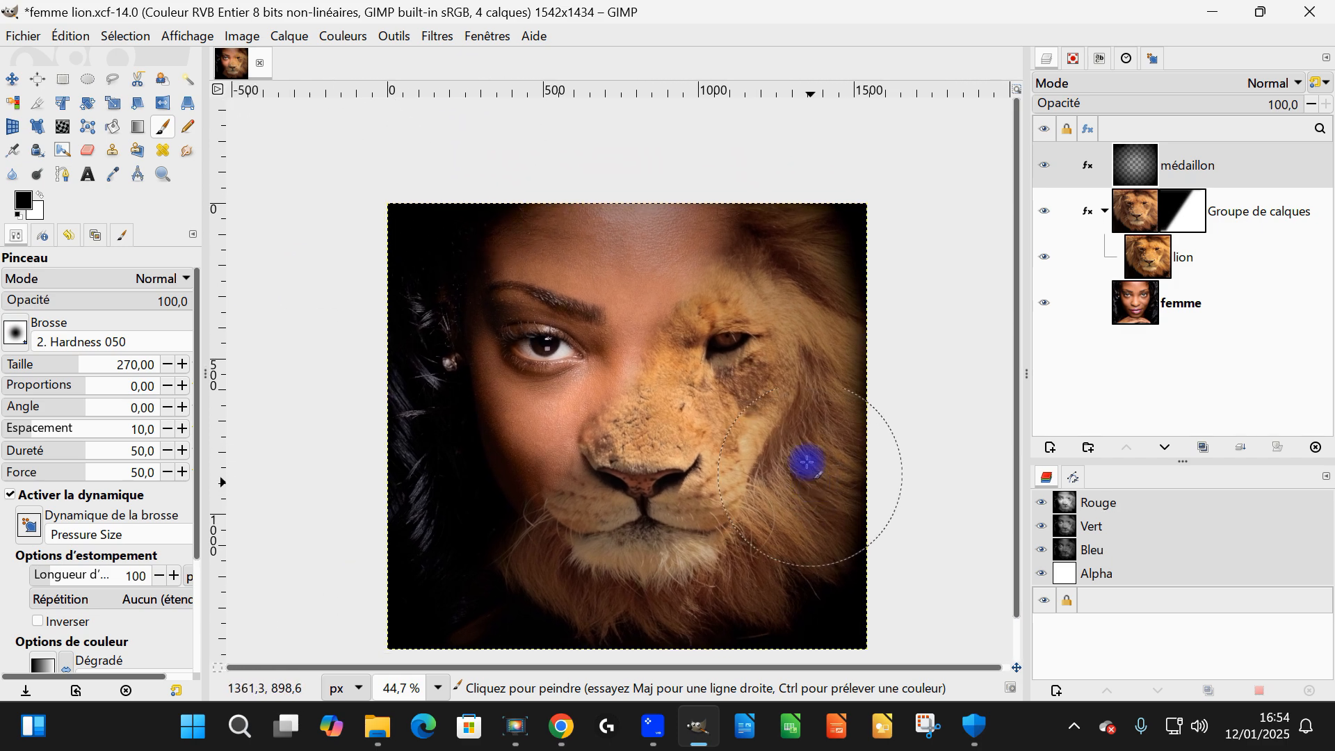